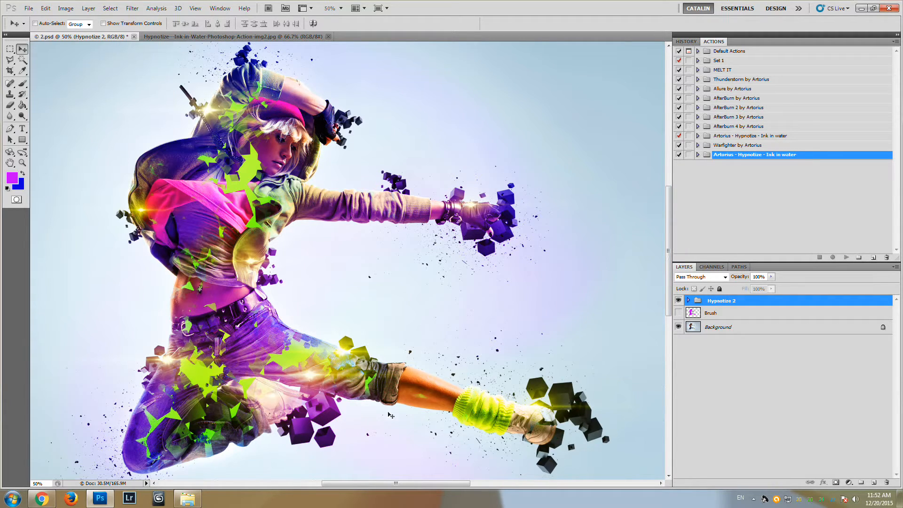
Step: Hide the Hypnotize 2 group and briefly show the Brush layer to compare the original photo with its painted silhouette
left_click_drag(668, 282, 668, 282)
left_click(678, 301)
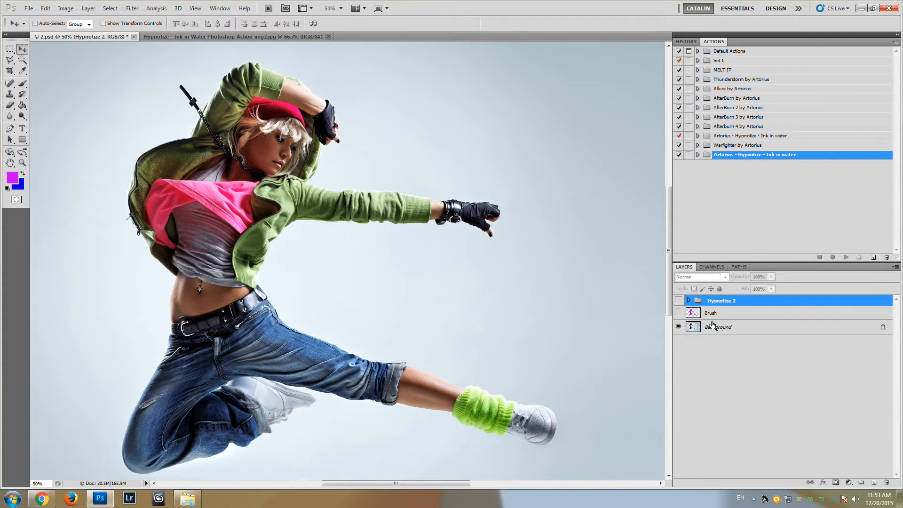
left_click(693, 328)
left_click(695, 314)
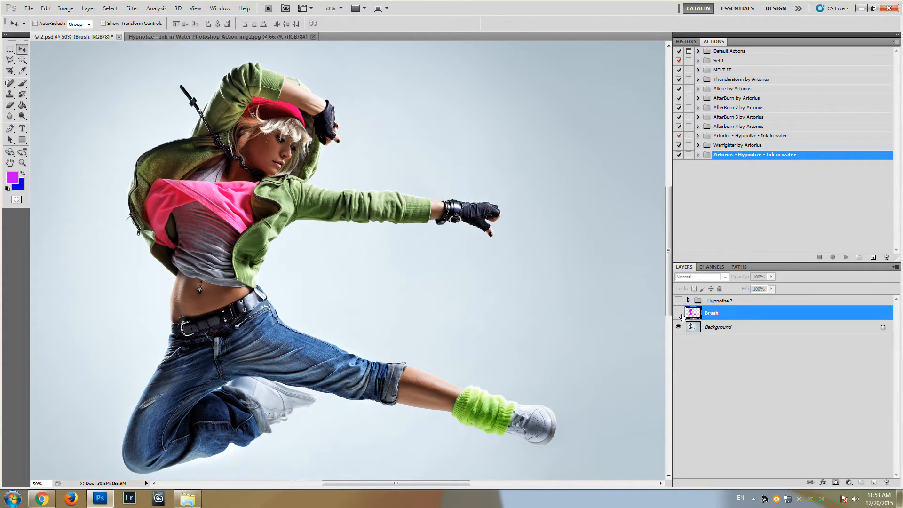
left_click(679, 313)
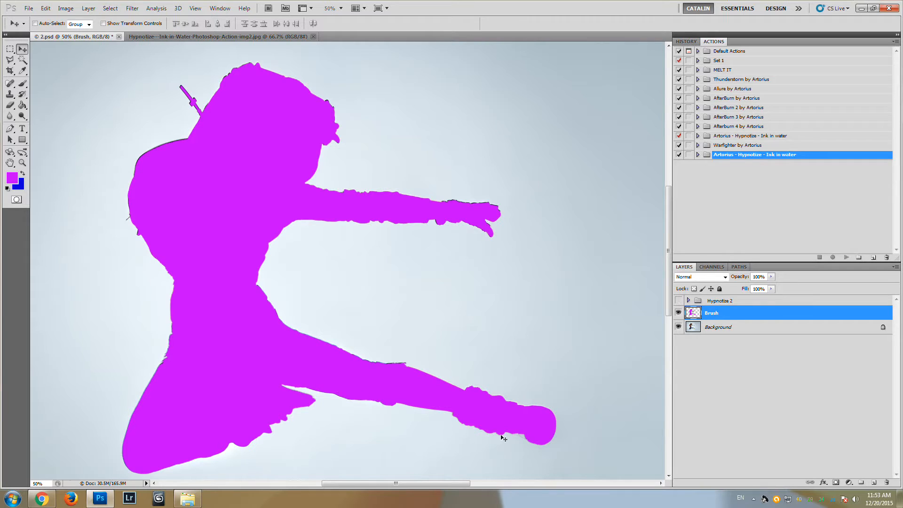
left_click(678, 313)
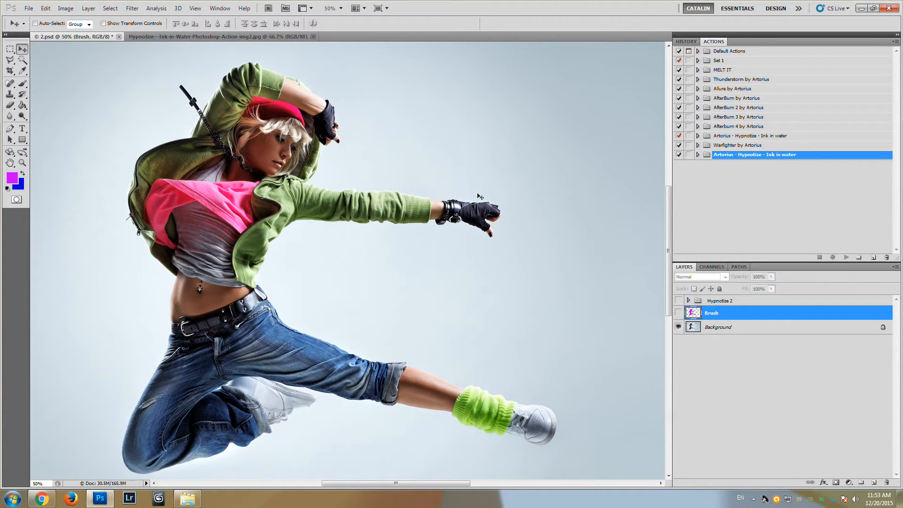
Step: Preview the Brush layer's painted area over the whole photo and turn the Hypnotize 2 group's visibility back on
left_click(22, 163)
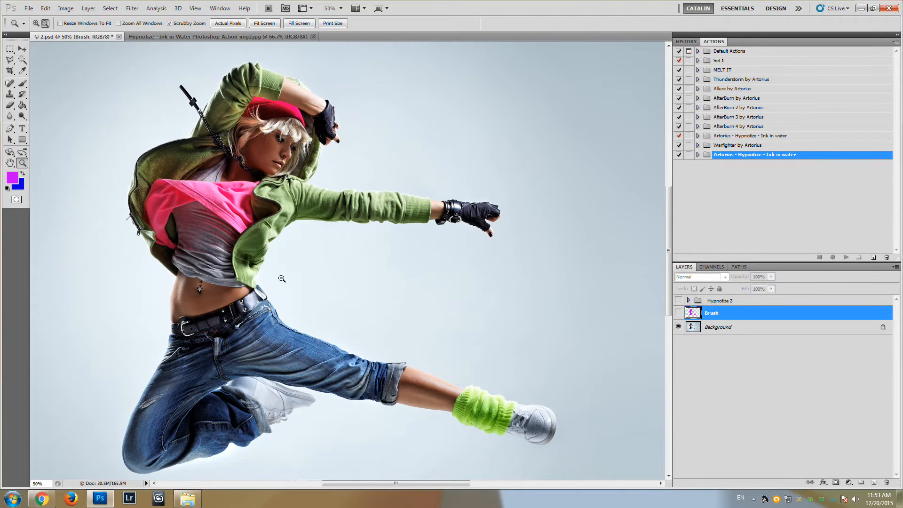
left_click(282, 278, "alt")
left_click(678, 313)
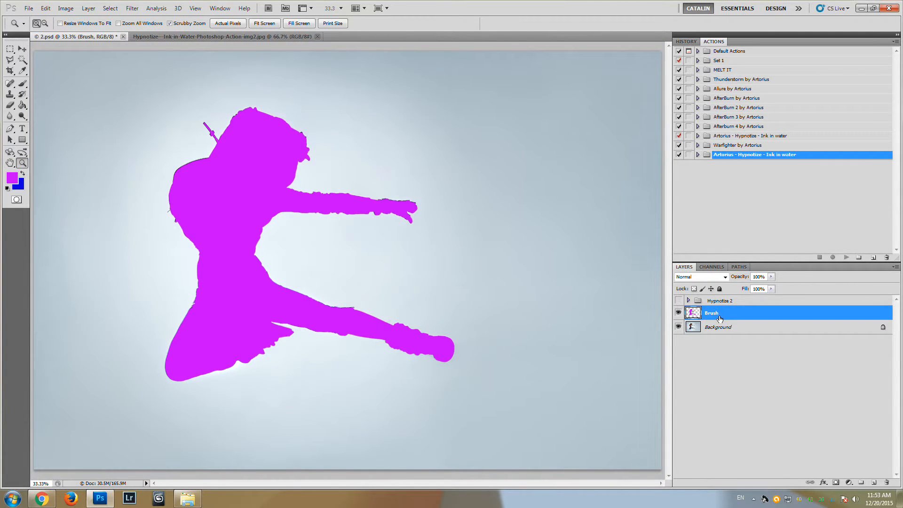
left_click(678, 313)
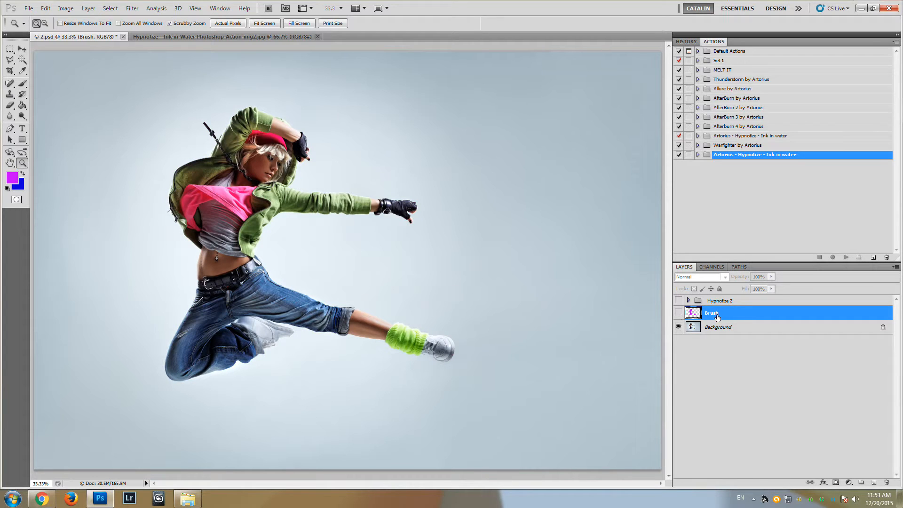
left_click(678, 300)
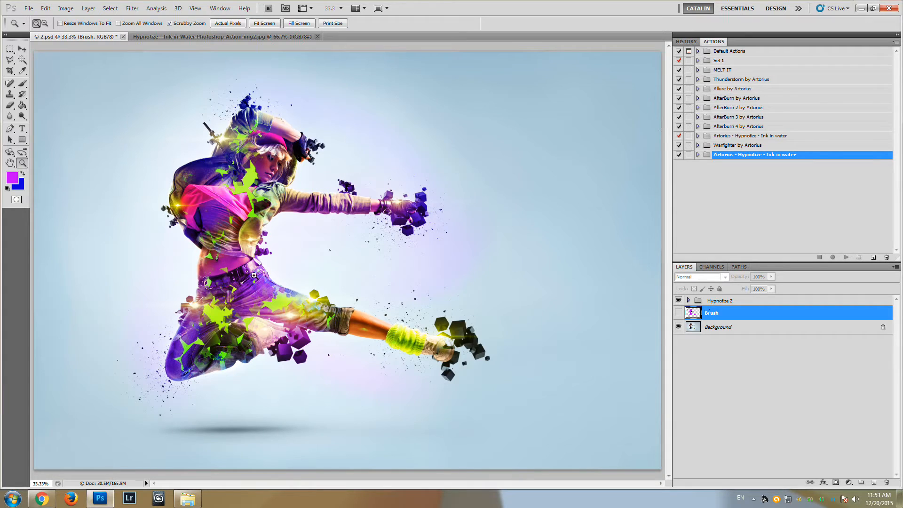
left_click(235, 251)
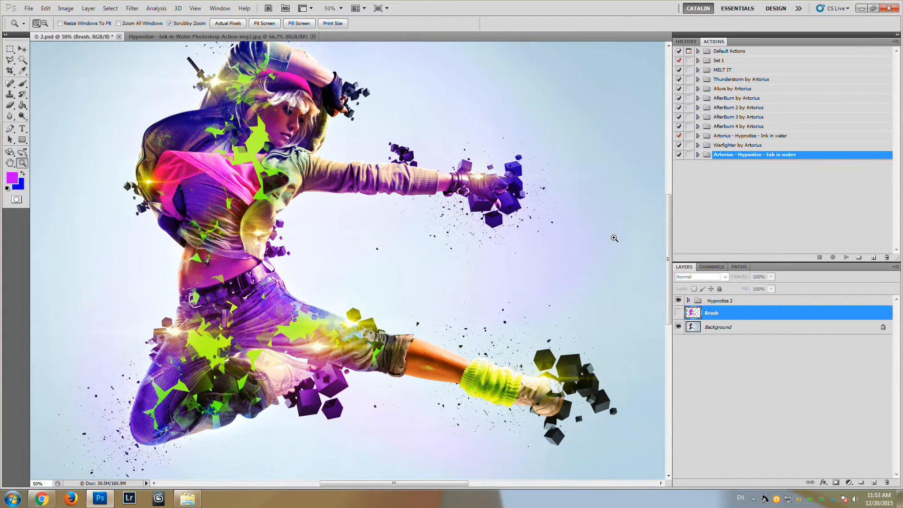
Step: Examine the layers inside the Hypnotize 2 group, including the General Selective Color, Brightness/Contrast and Hue/Saturation adjustments
left_click(688, 301)
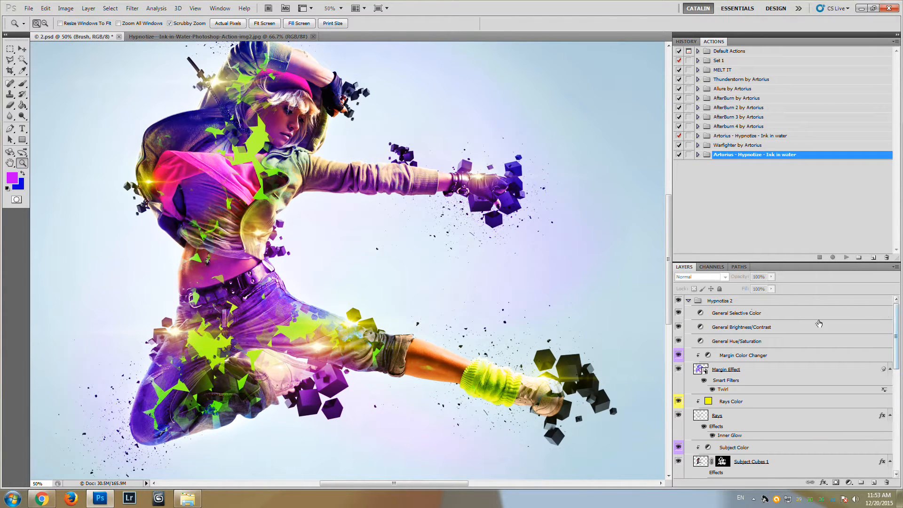
left_click_drag(897, 312, 883, 423)
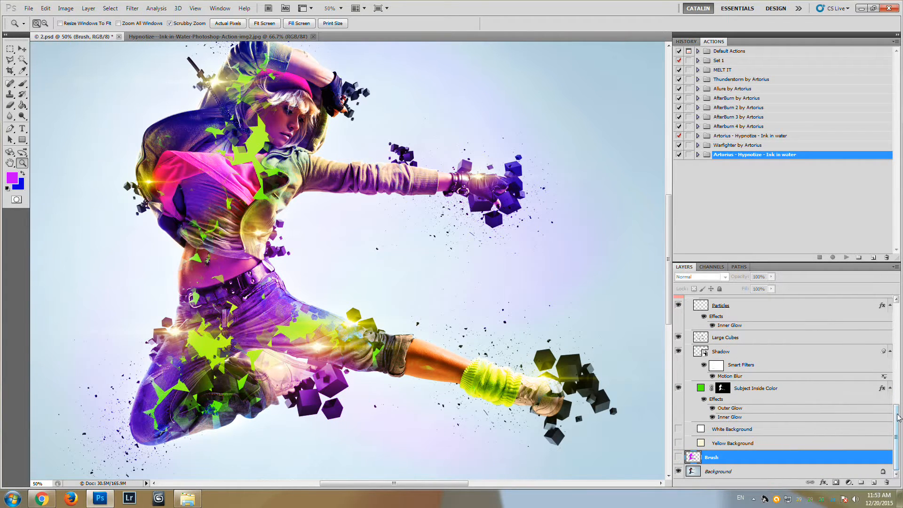
left_click_drag(895, 418, 890, 401)
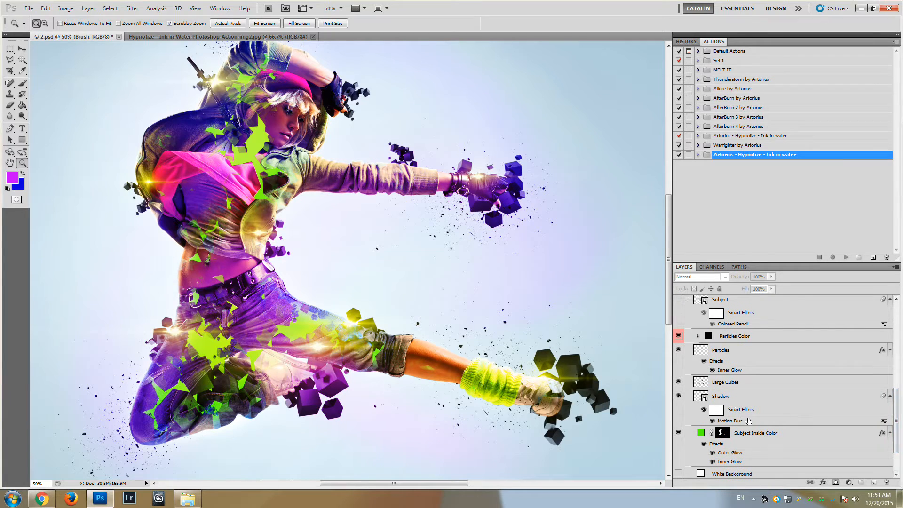
left_click_drag(896, 403, 882, 308)
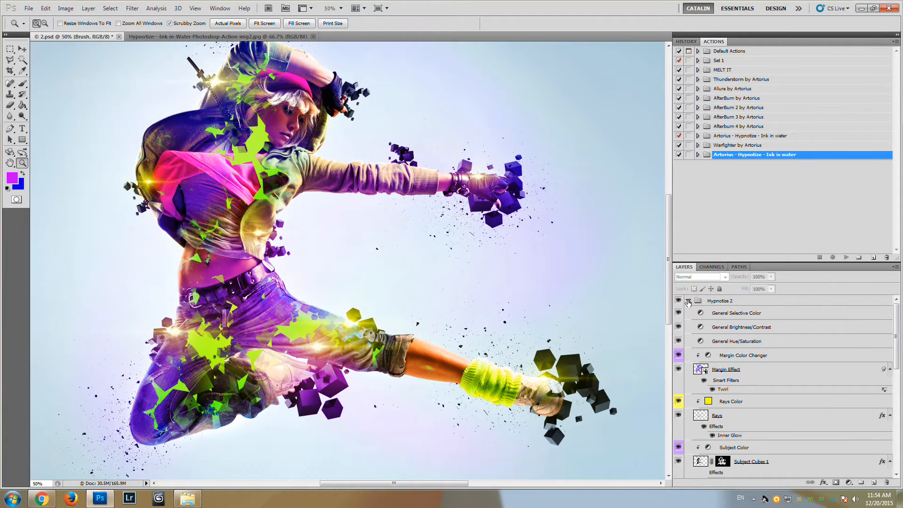
left_click(733, 314)
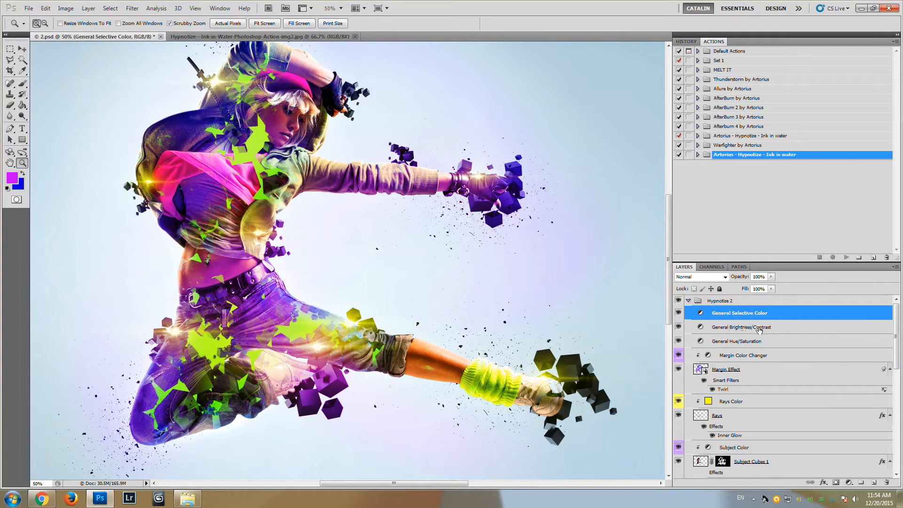
left_click(759, 329)
left_click(751, 342)
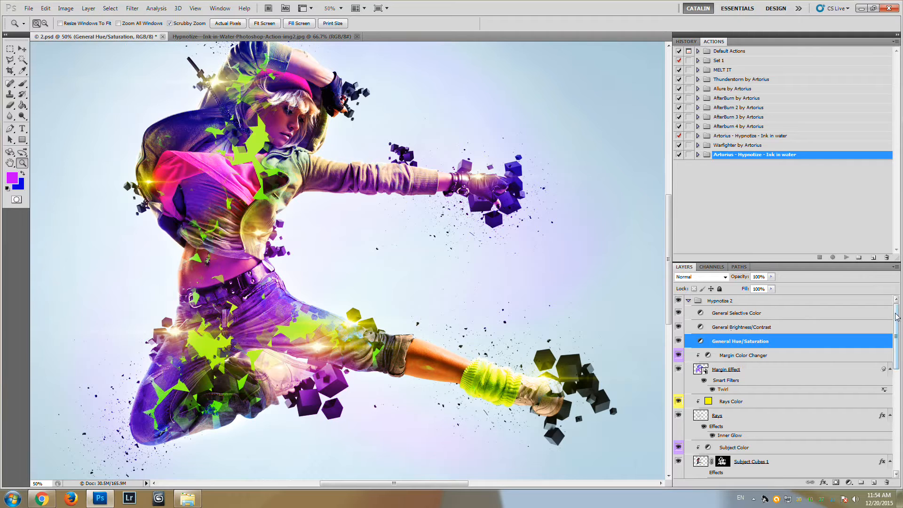
left_click_drag(896, 318, 895, 311)
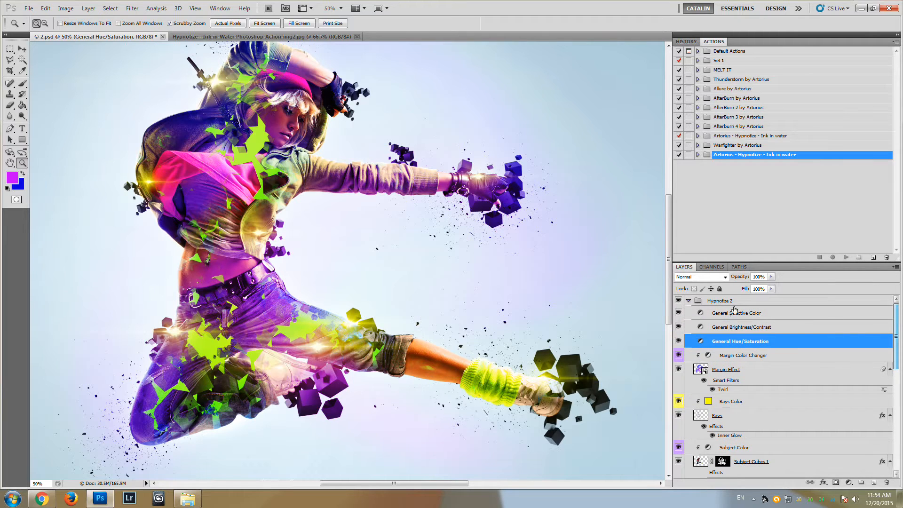
left_click(688, 301)
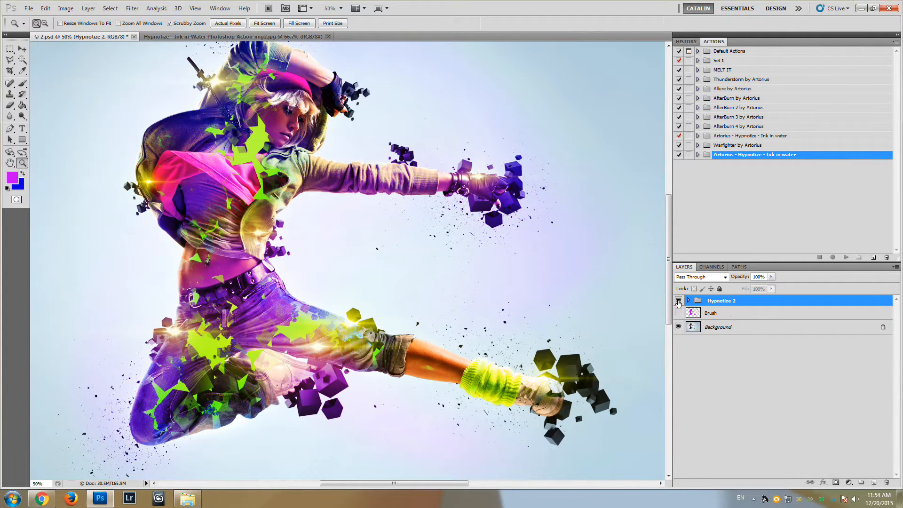
Step: Load the action file Hypnotize 2 - Cubic Dispersion Action.atn and select its Hypnotize 2 action
scroll(72, 285, "up", 2)
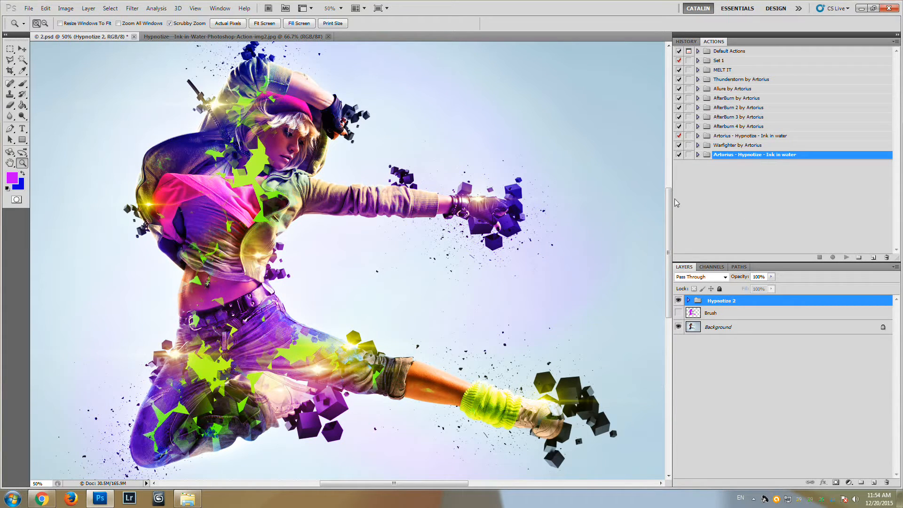
left_click_drag(670, 204, 668, 196)
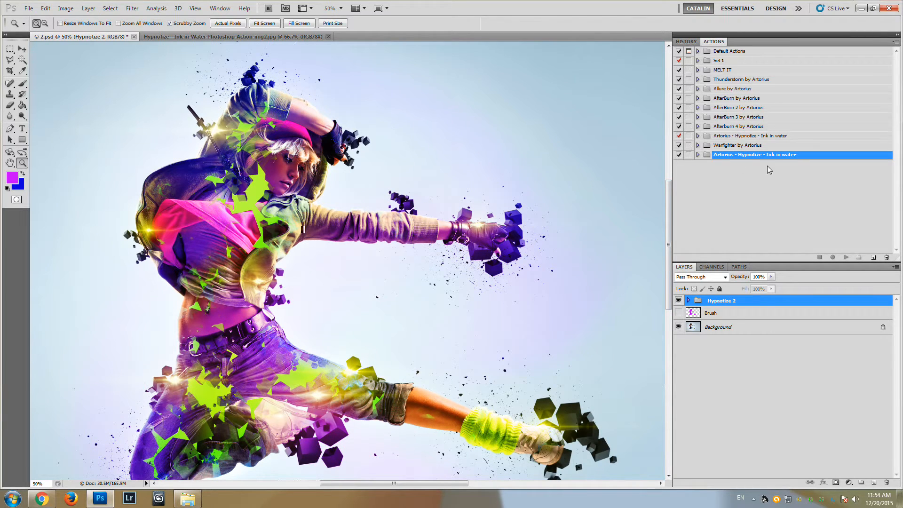
left_click(896, 43)
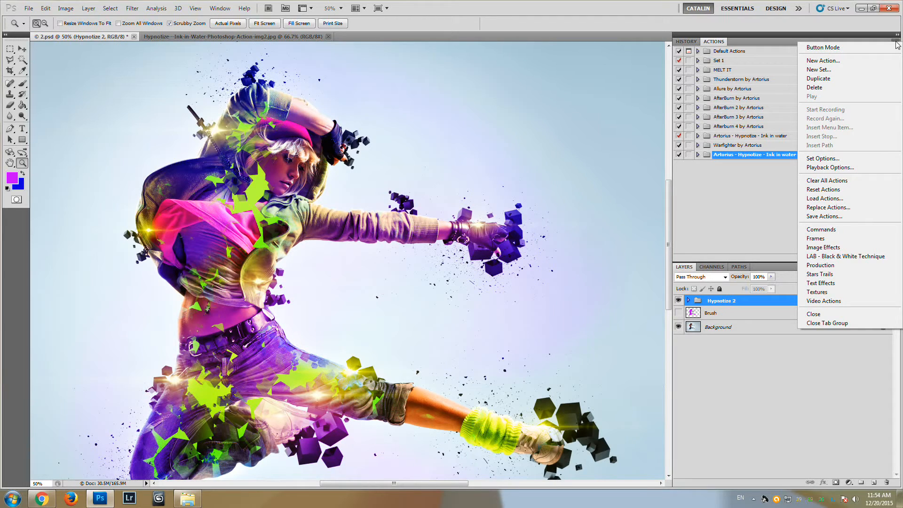
left_click(897, 44)
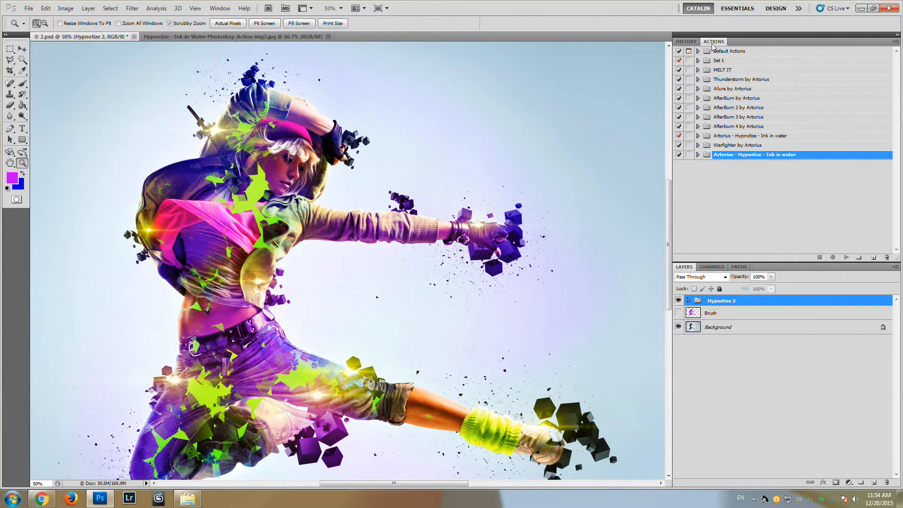
left_click(896, 42)
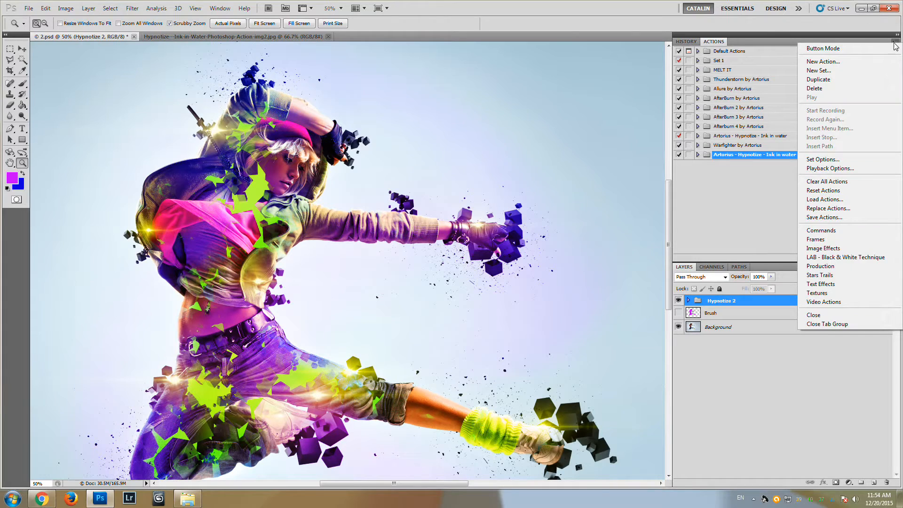
left_click(837, 200)
left_click(396, 160)
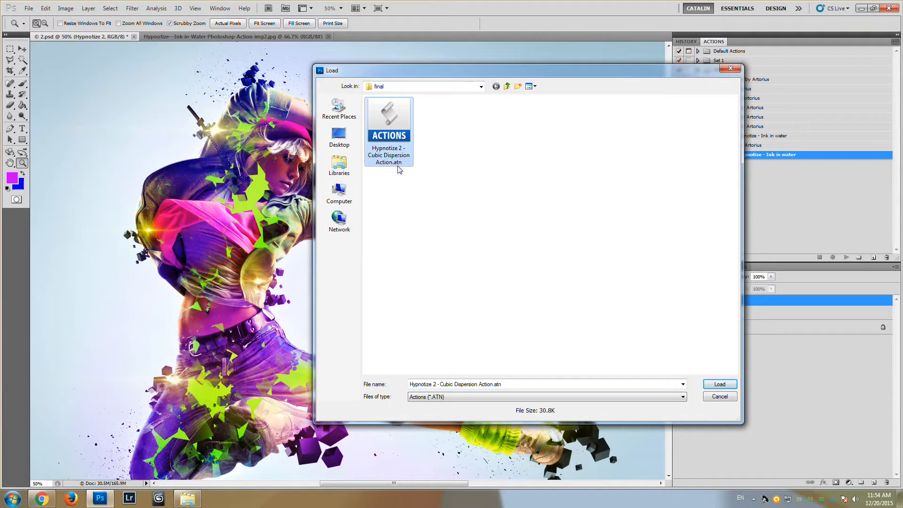
left_click(719, 384)
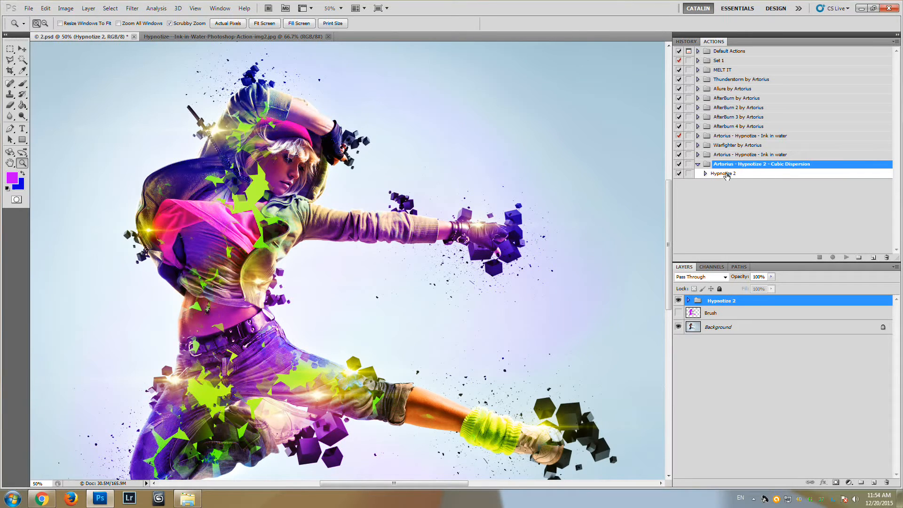
left_click(730, 175)
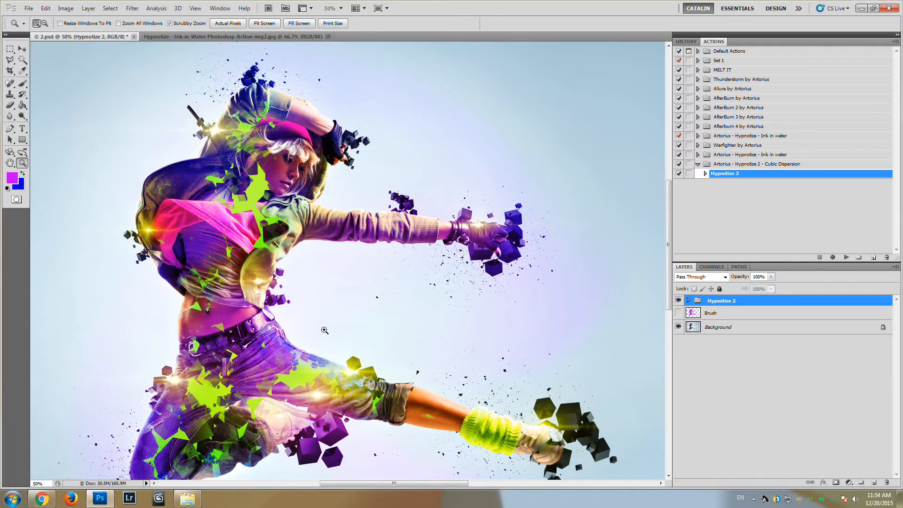
Step: Load the brush file Hypnotize 2 Brushes.abr into the Brush tool's presets
left_click(23, 84)
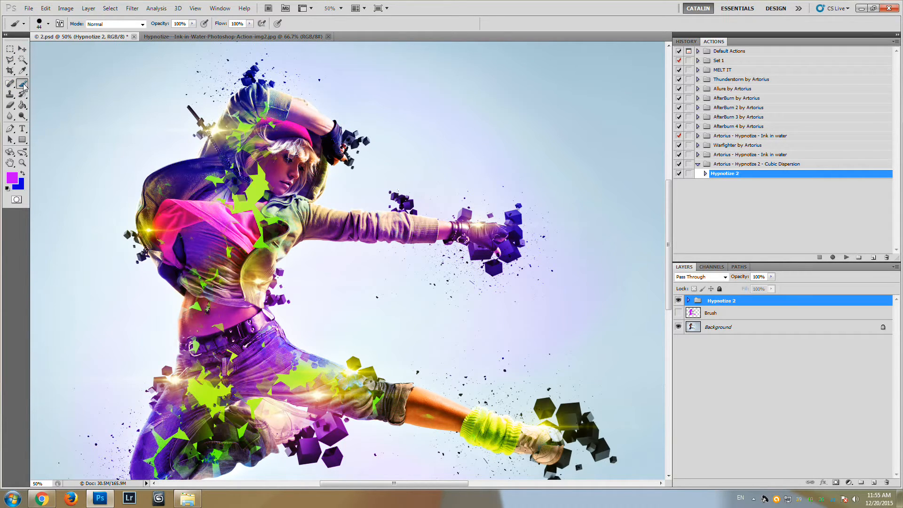
left_click(49, 24)
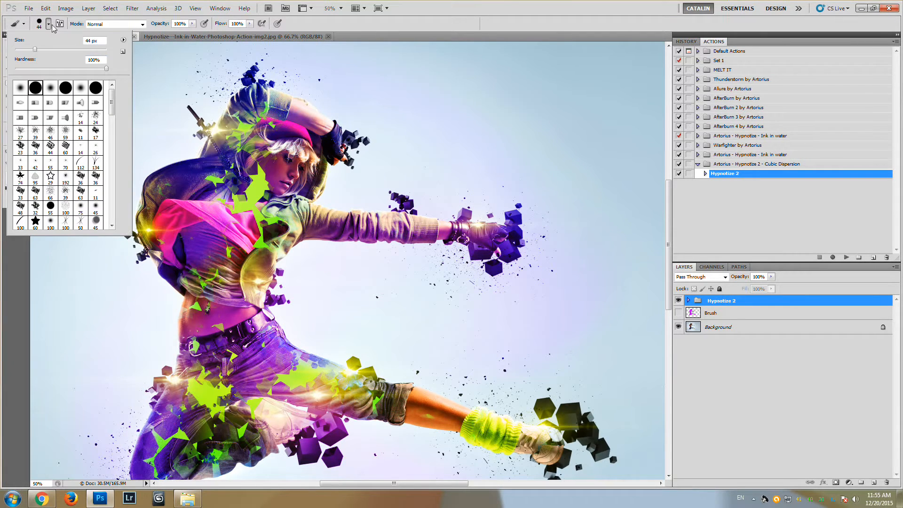
left_click(124, 41)
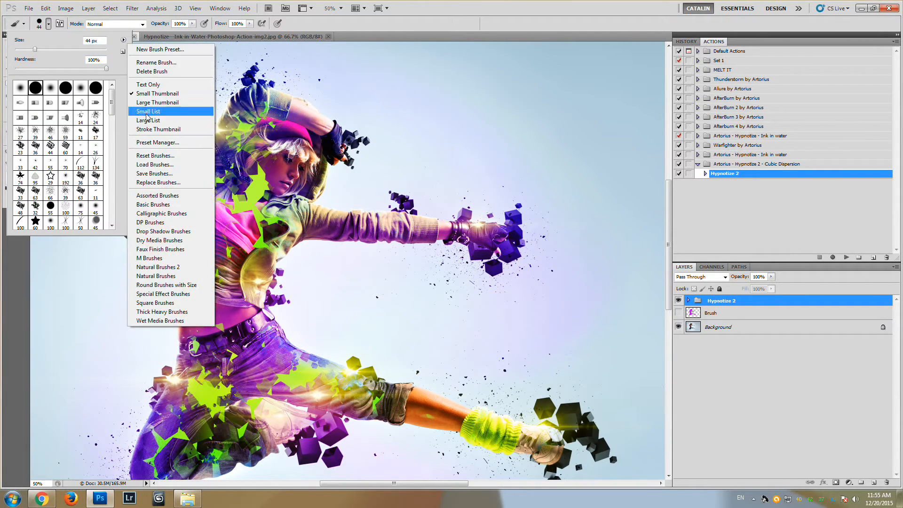
left_click(162, 169)
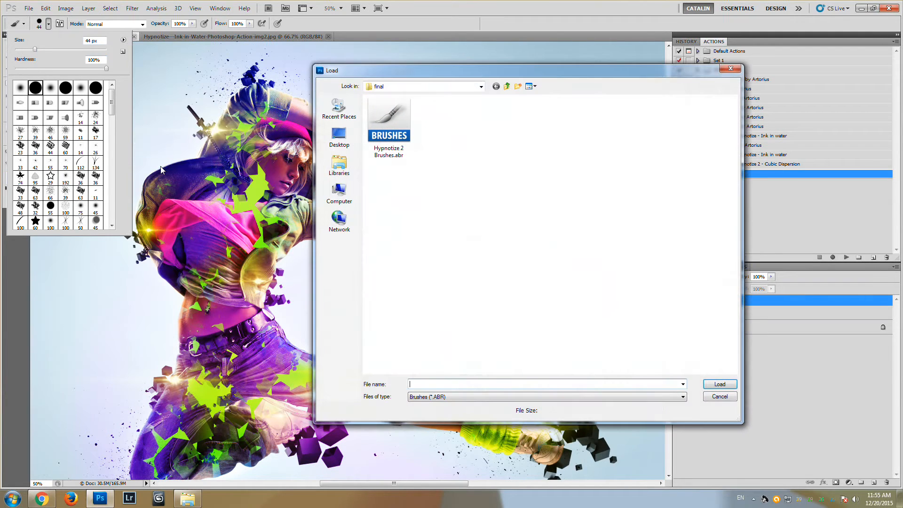
left_click(391, 124)
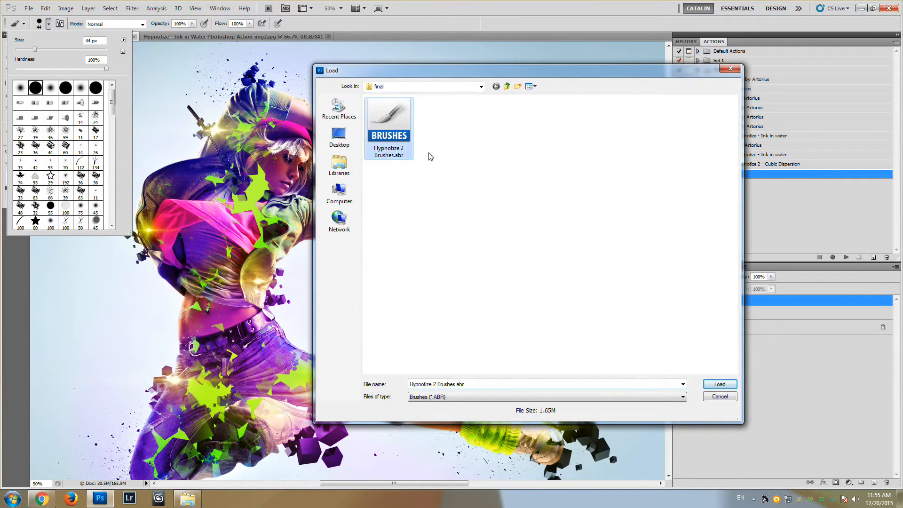
left_click(716, 385)
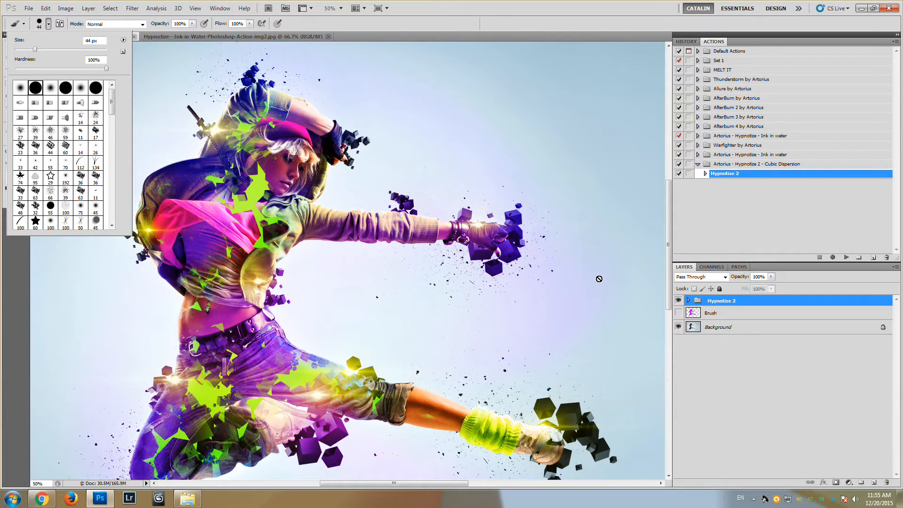
left_click(47, 23)
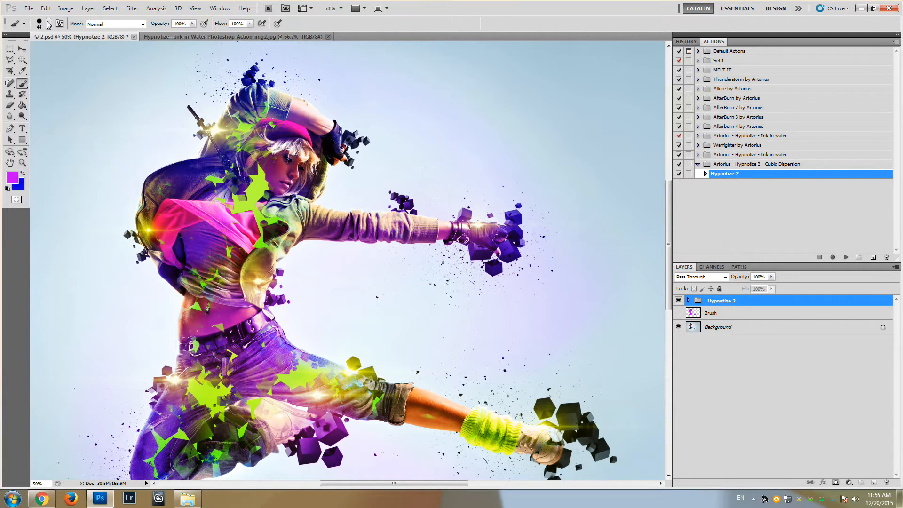
Step: Hide the Hypnotize 2 group so only the Background photo shows, and leave no layer selected
left_click(678, 313)
left_click(678, 301)
left_click_drag(668, 242, 660, 252)
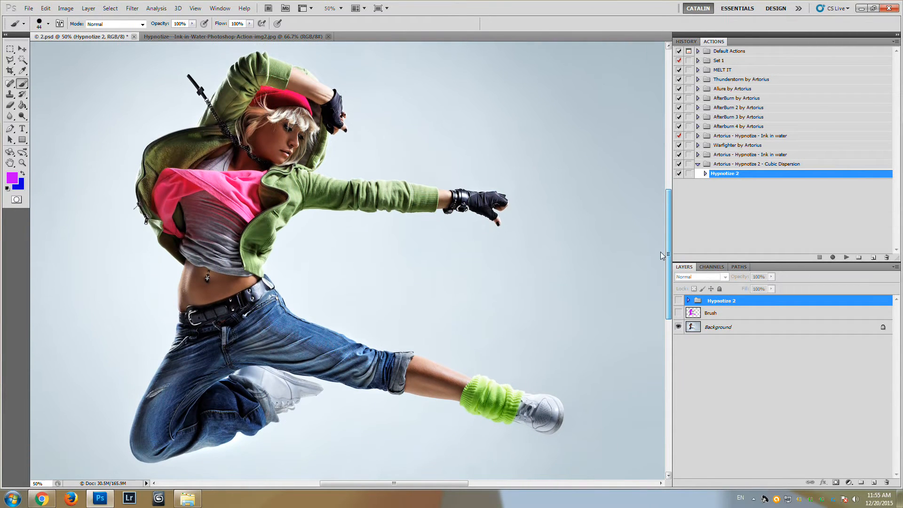
left_click(712, 315)
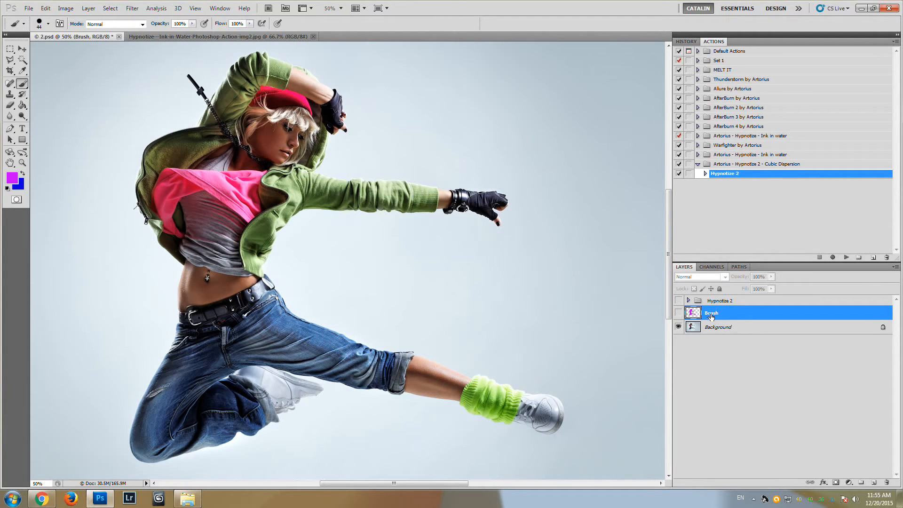
left_click(726, 348)
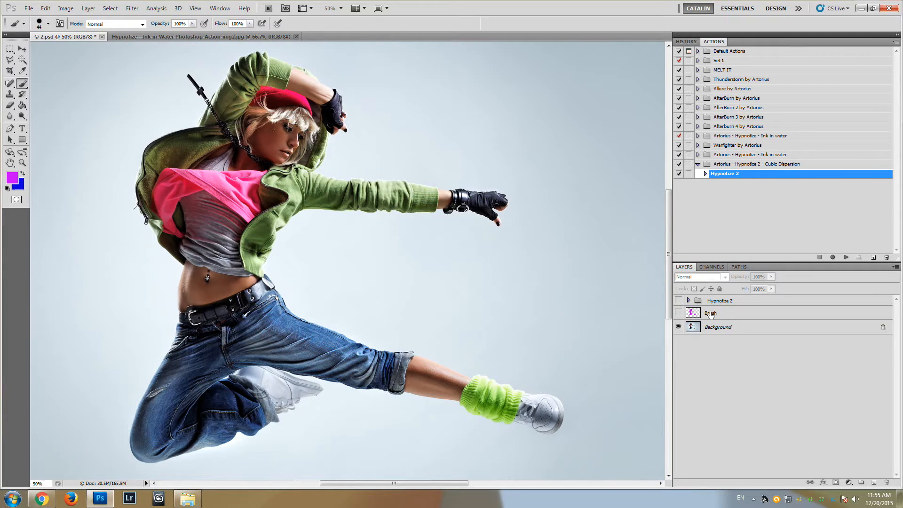
Step: Show and select the Brush layer, and set the hard round brush size to 58 px
left_click(678, 313)
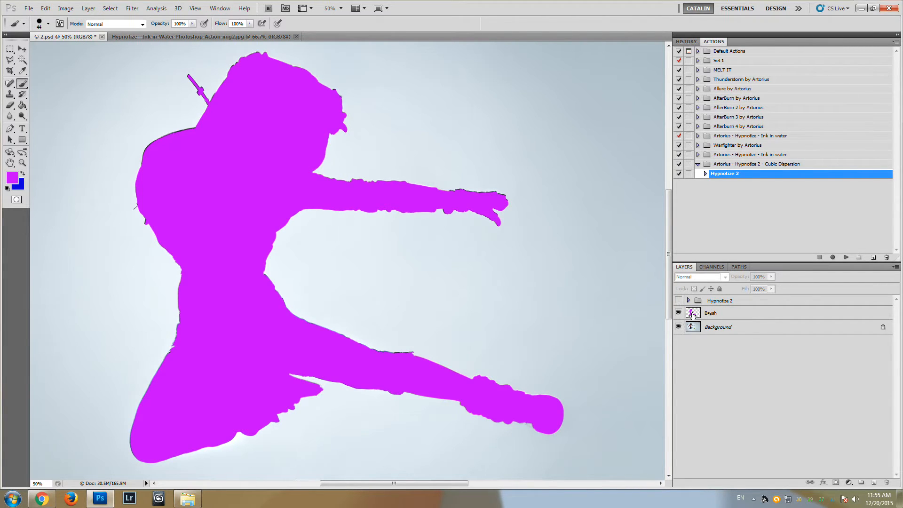
left_click(691, 314)
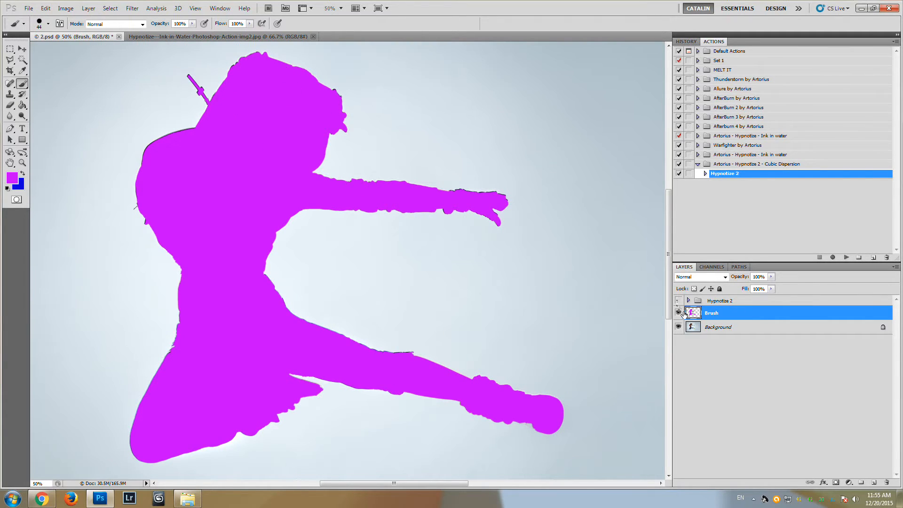
left_click(48, 24)
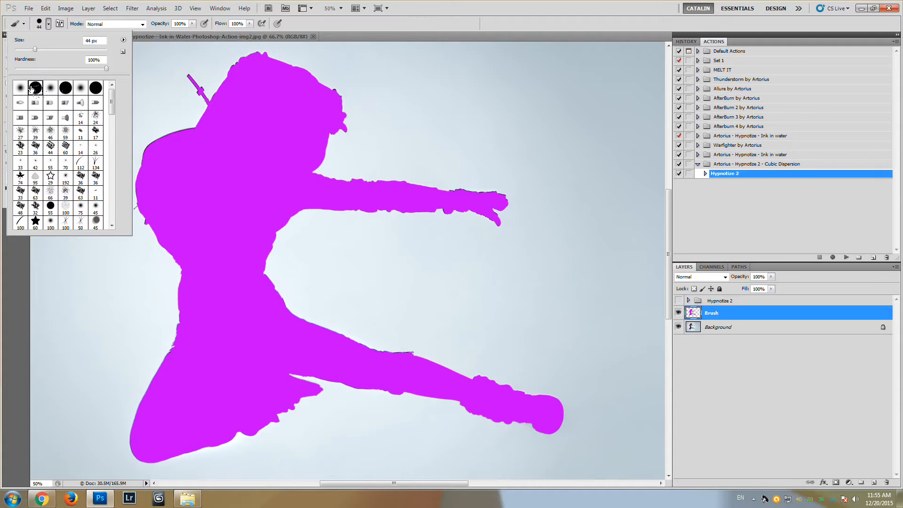
left_click_drag(35, 51, 41, 49)
left_click(49, 25)
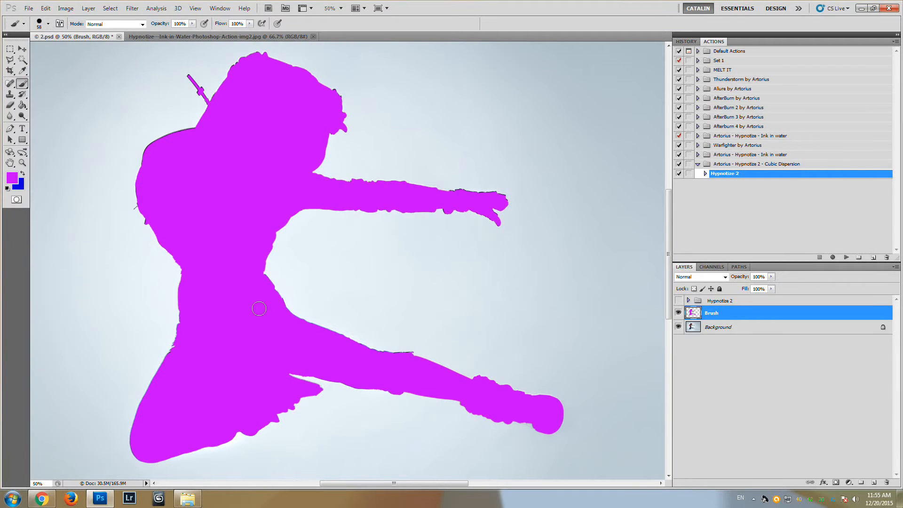
Step: Paint over the edge at the subject's hip on the Brush layer and inspect the rest of the painted silhouette
key("z")
left_click(200, 329)
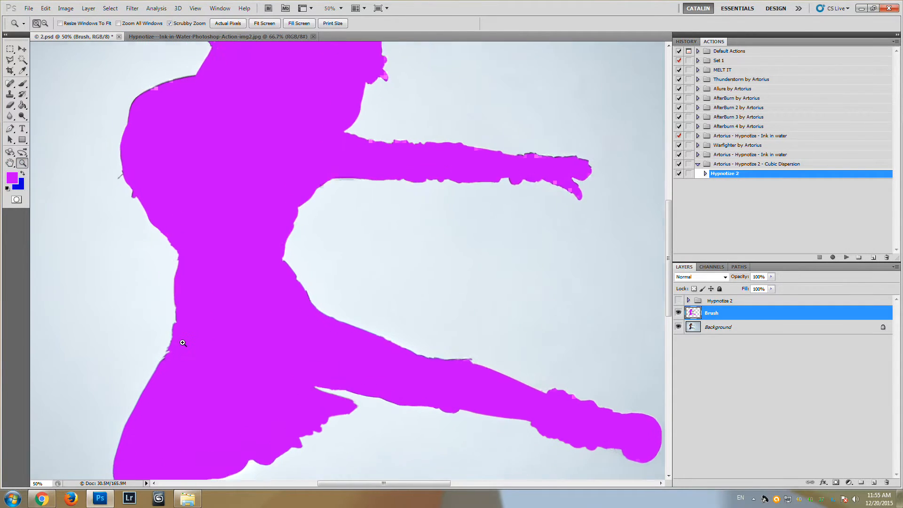
left_click(183, 343)
left_click(22, 83)
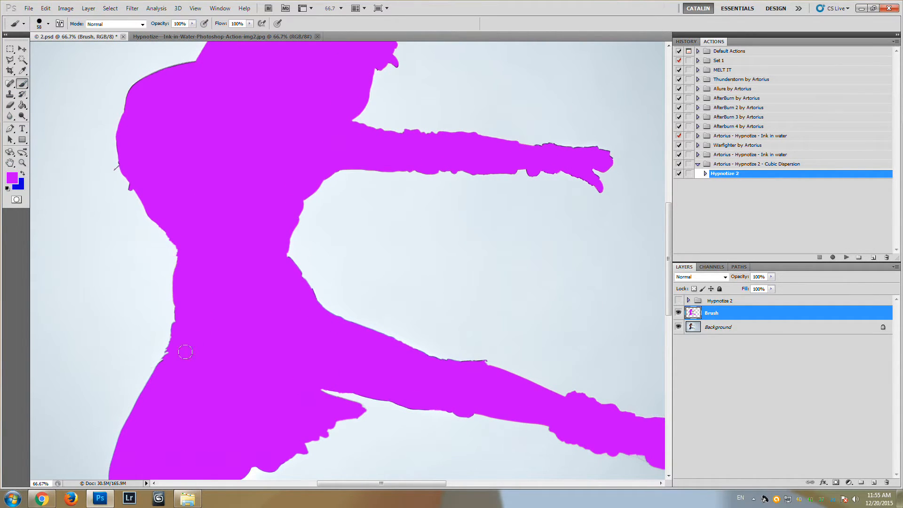
mouse_move(185, 352)
left_mouse_down()
mouse_move(166, 363)
mouse_move(181, 353)
left_mouse_up()
scroll(336, 176, "up", 2)
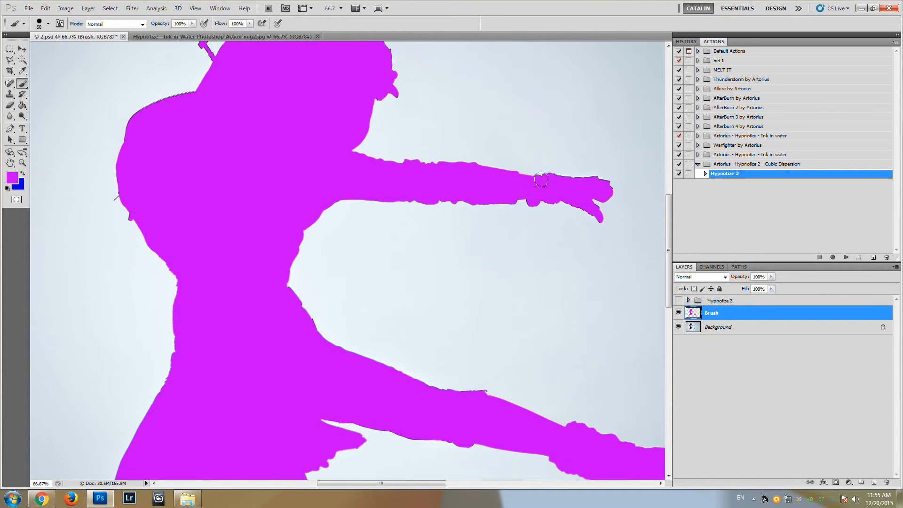
scroll(376, 159, "up", 4)
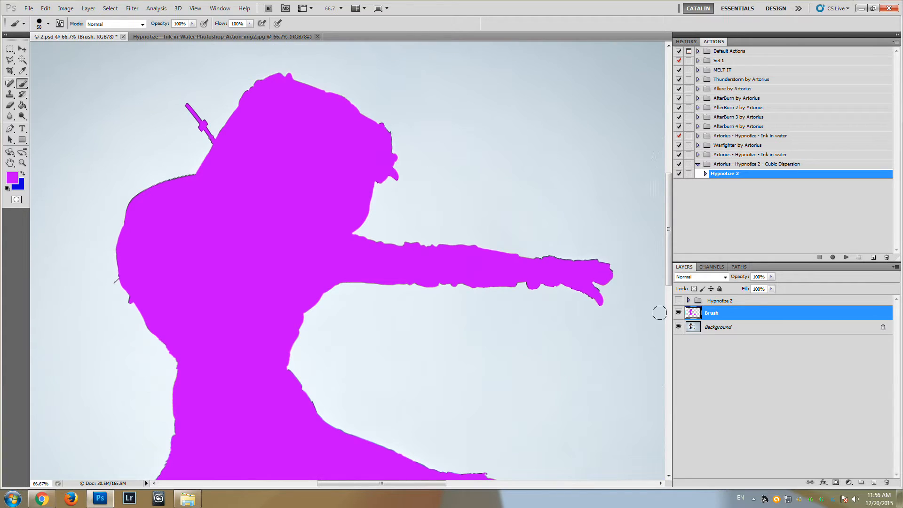
scroll(343, 403, "down", 6)
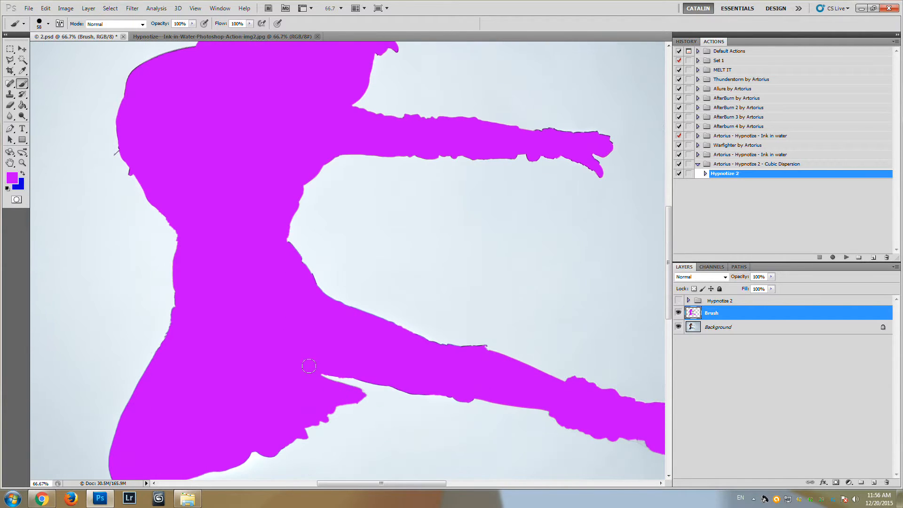
scroll(453, 381, "down", 2)
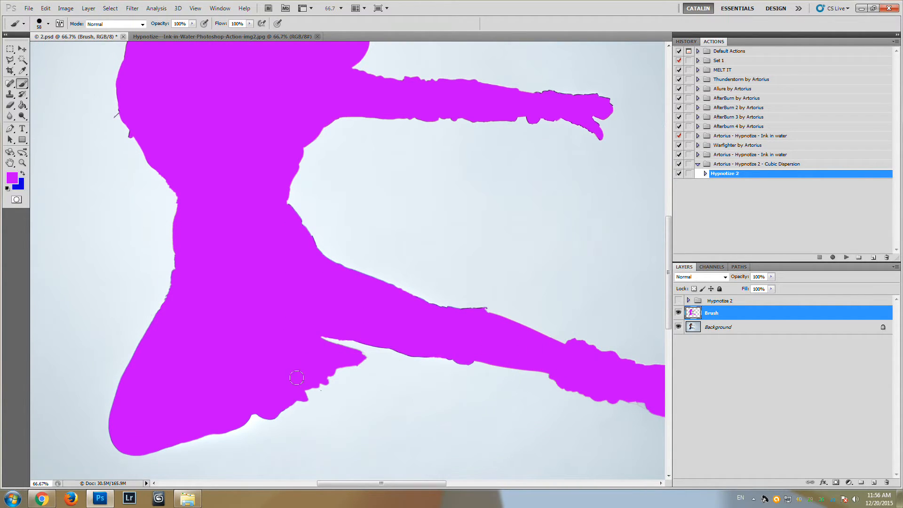
Step: Hide the Brush layer and the existing Hypnotize 2 group, and run the Hypnotize 2 action with the Brush layer selected
left_click(678, 313)
left_click_drag(668, 308, 668, 287)
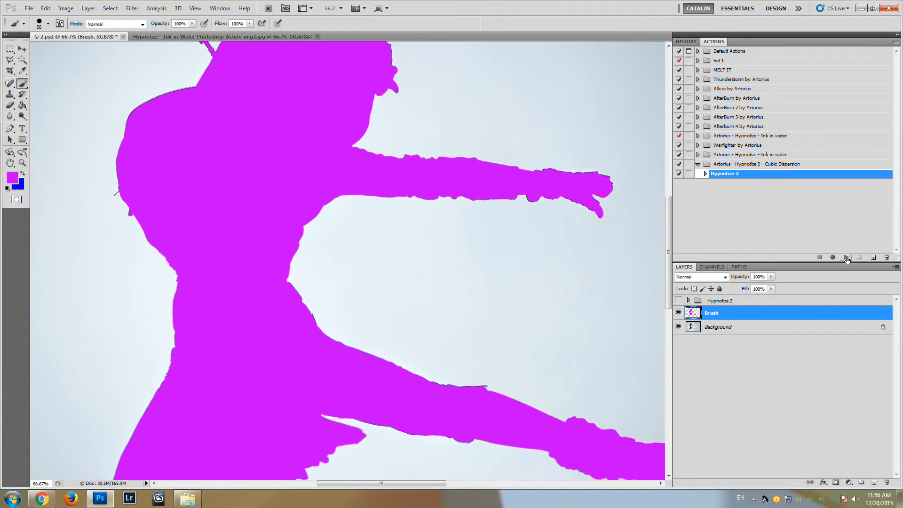
left_click(678, 312)
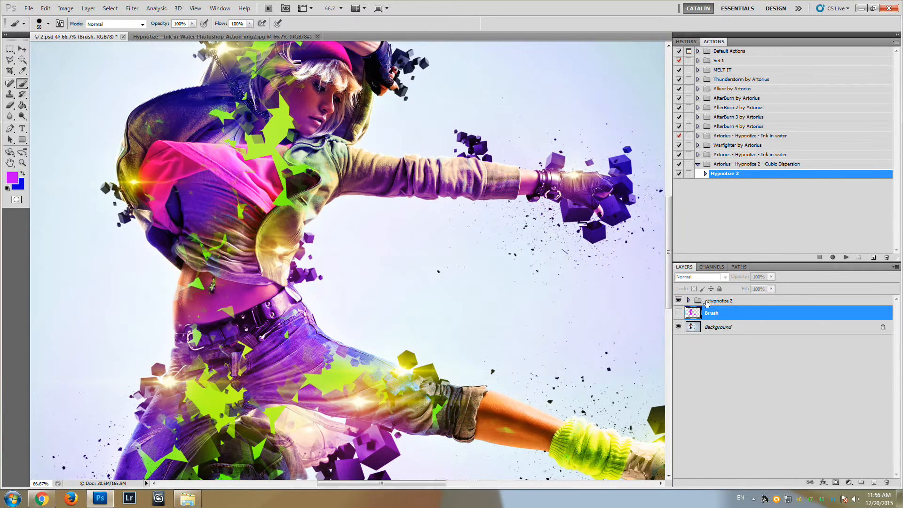
left_click_drag(669, 258, 670, 267)
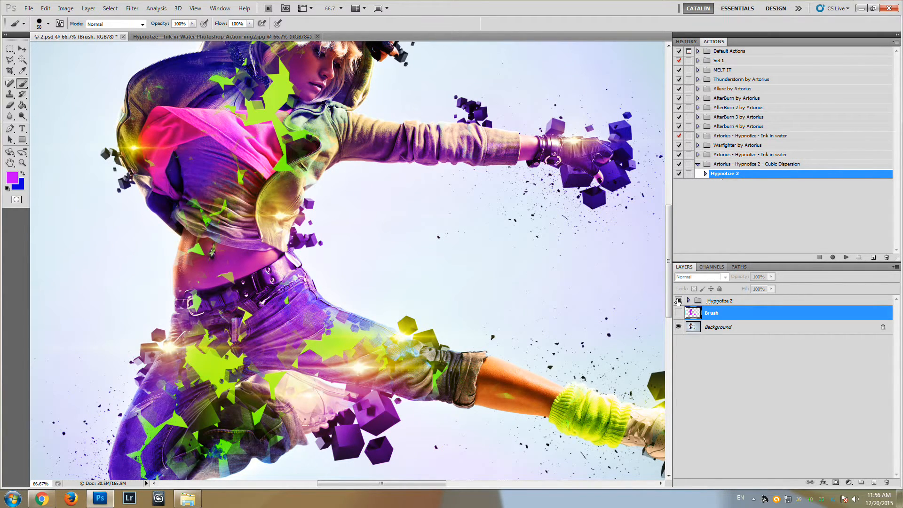
left_click(678, 301)
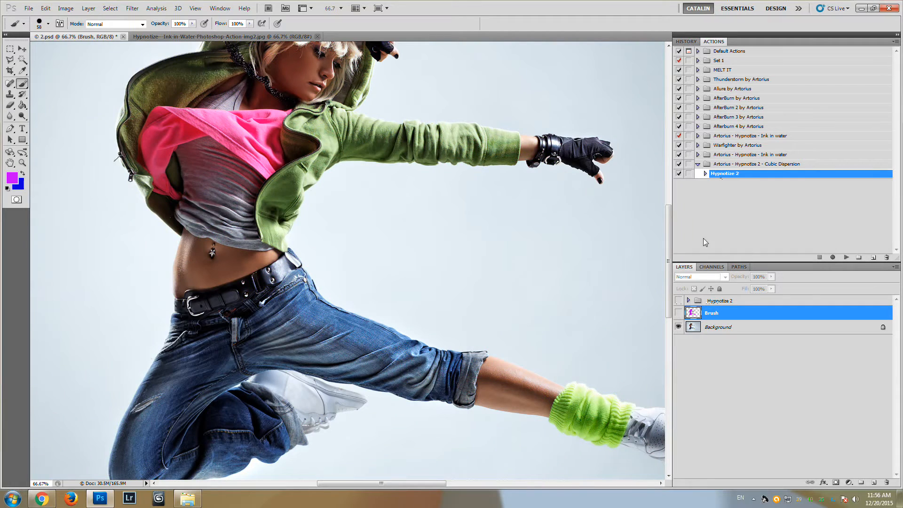
left_click(846, 257)
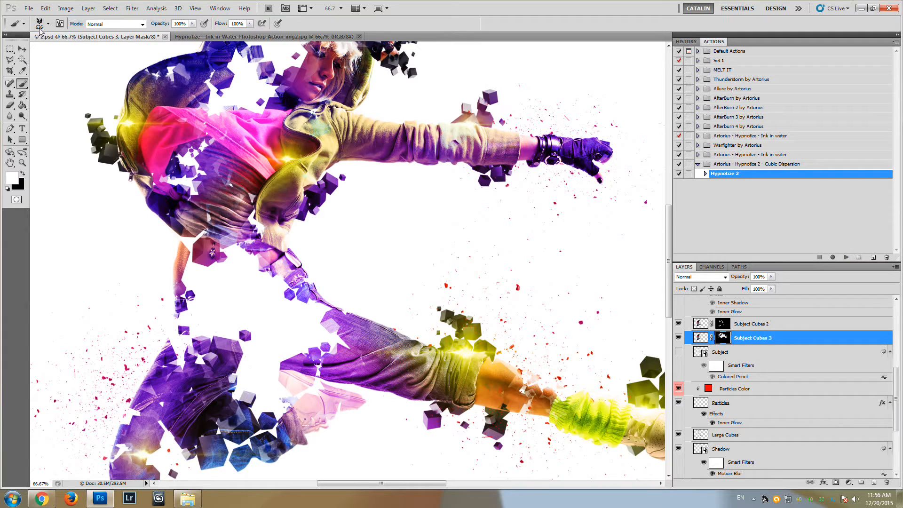
Step: Examine the generated cubic dispersion effect across the whole image and the start of its layer stack
left_click(23, 48)
mouse_move(667, 257)
left_mouse_down()
mouse_move(667, 233)
mouse_move(665, 266)
left_mouse_up()
left_click(22, 162)
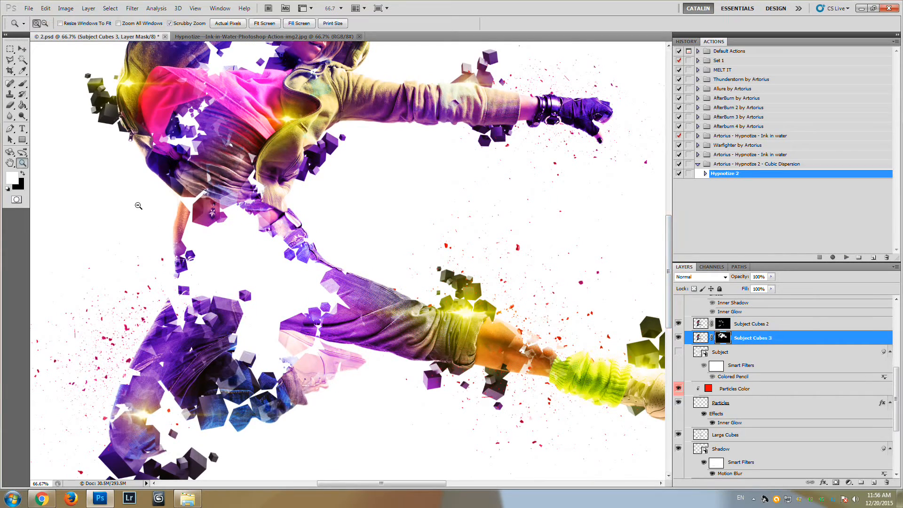
left_click(312, 236, "alt")
left_click(305, 235, "alt")
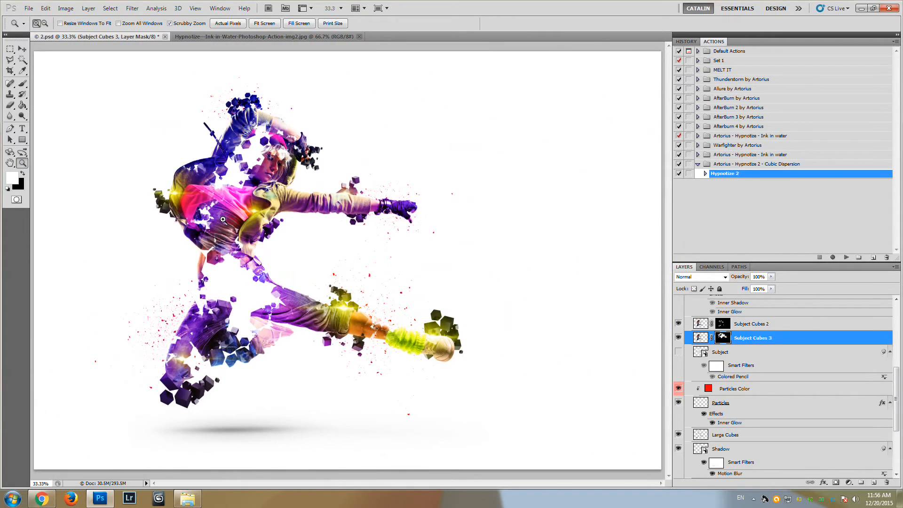
left_click(223, 219)
scroll(767, 357, "up", 10)
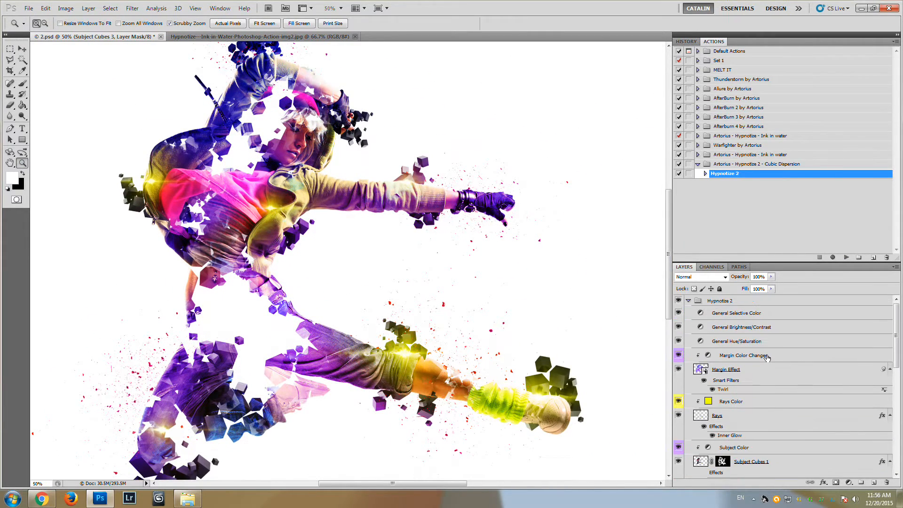
Step: Collapse the new Hypnotize 2 group and compare its result with the earlier Hypnotize 2 group's
left_click(688, 300)
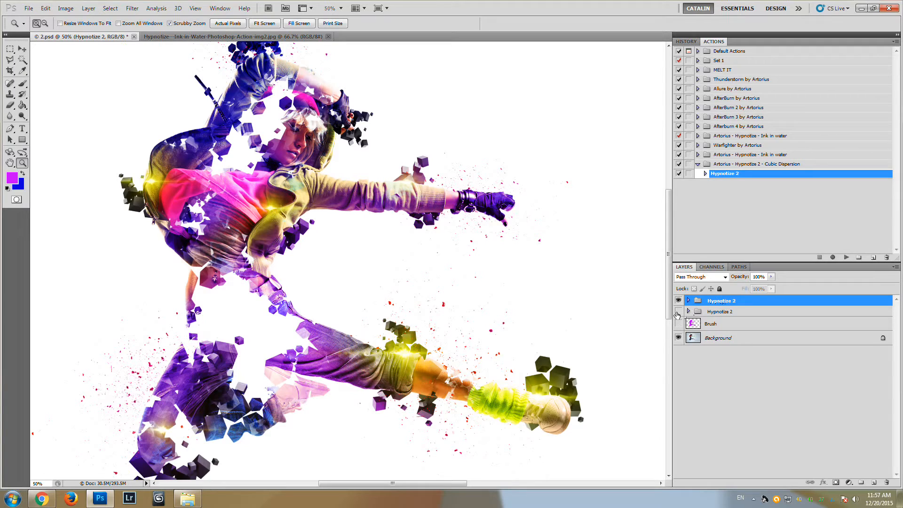
left_click(679, 313)
left_click(679, 300)
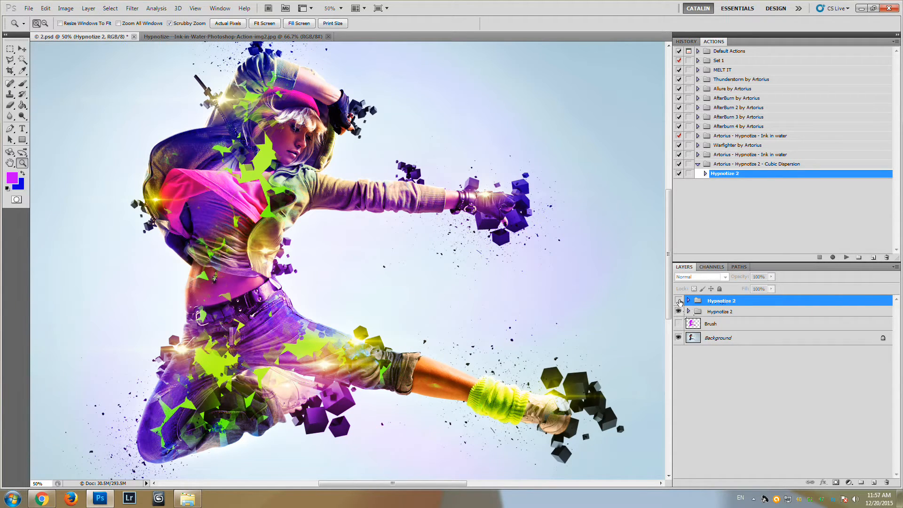
left_click(678, 301)
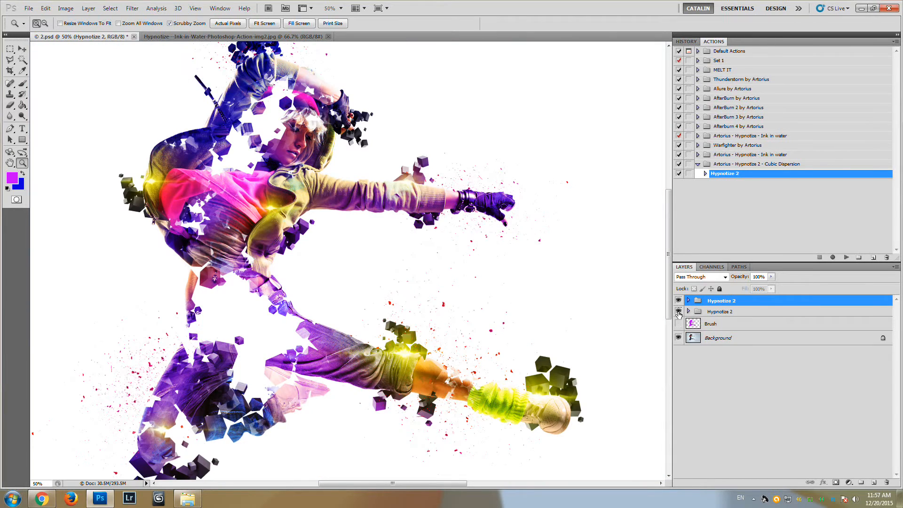
Step: Expand the new Hypnotize 2 group and enlarge the layer list to view more of its layers alongside the image
left_click(688, 301)
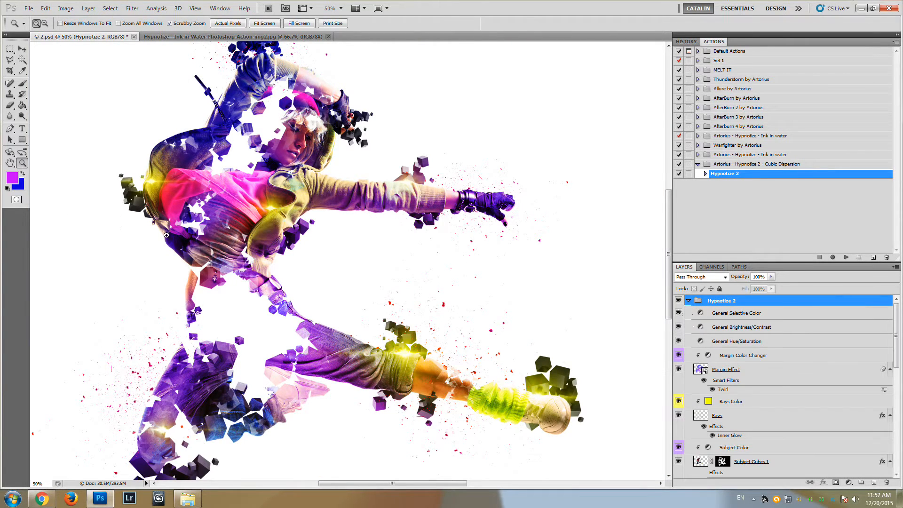
left_click(167, 235)
scroll(445, 315, "up", 3)
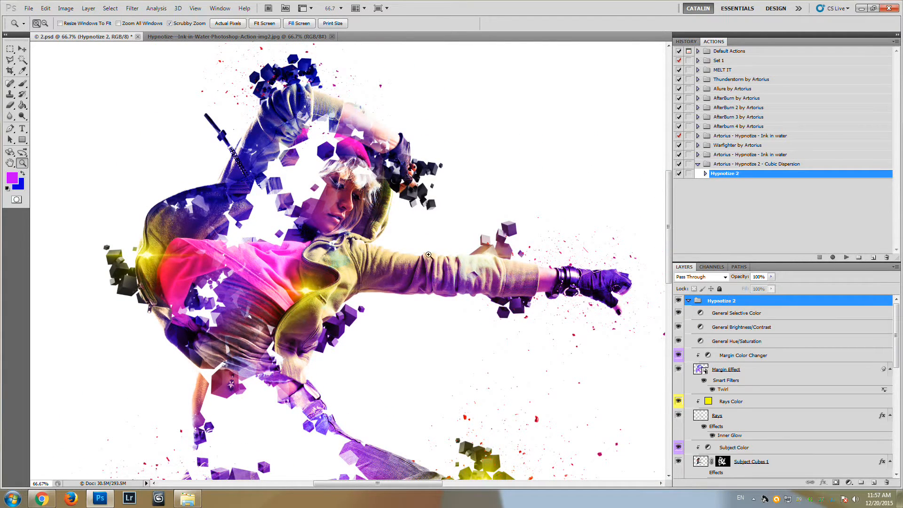
scroll(487, 306, "down", 1)
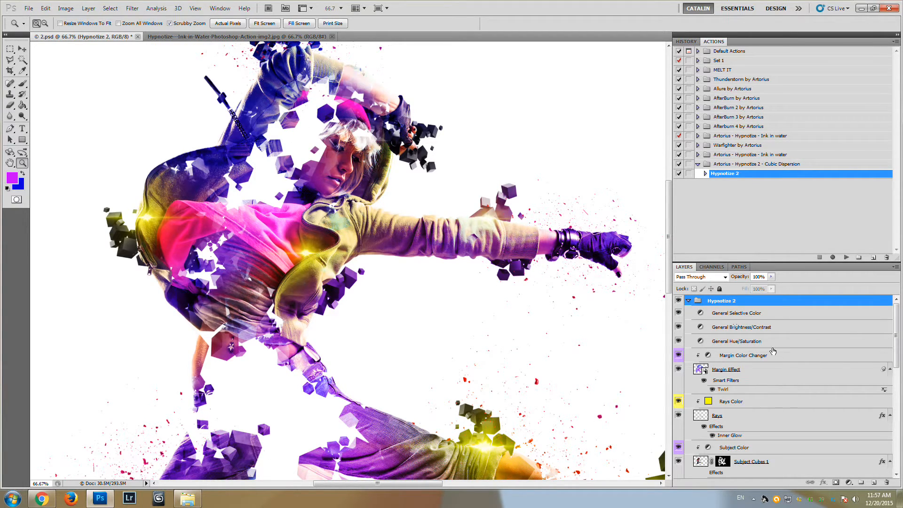
scroll(773, 350, "down", 1)
left_click_drag(767, 262, 768, 194)
scroll(779, 373, "down", 1)
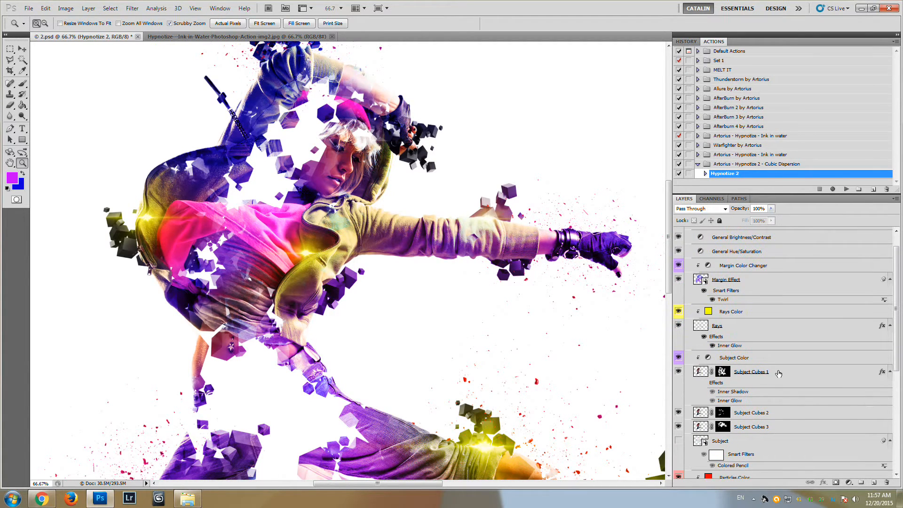
Step: Go through the Subject Cubes 1, Subject Cubes 2 and Subject Cubes 3 layers in the new group
left_click(781, 376)
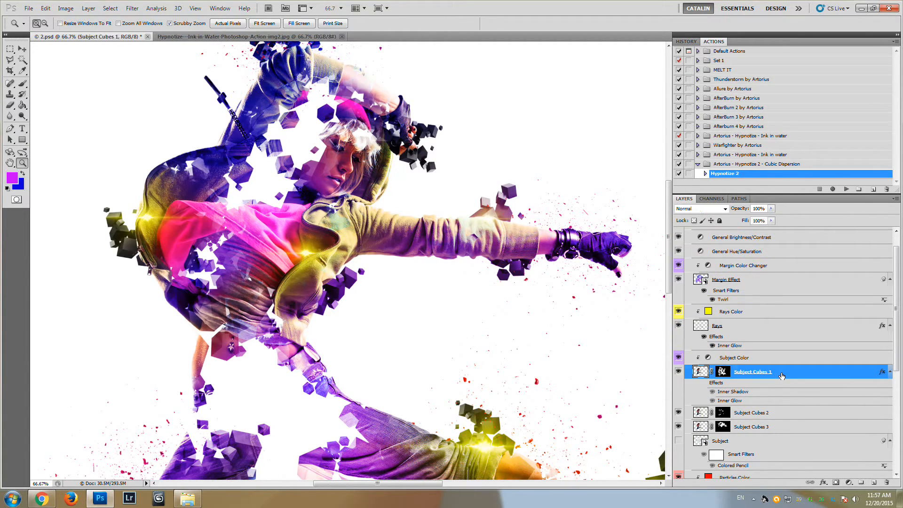
left_click(757, 414)
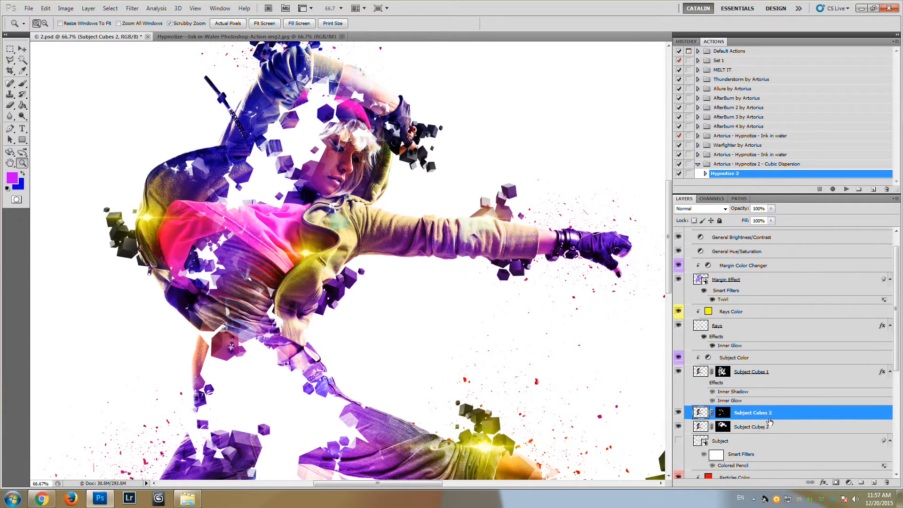
left_click(769, 428)
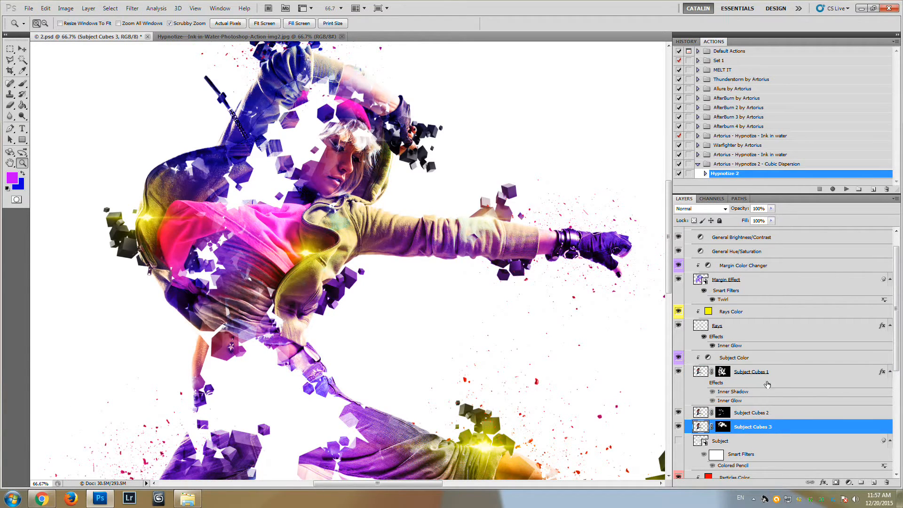
left_click(785, 377)
left_click(769, 414)
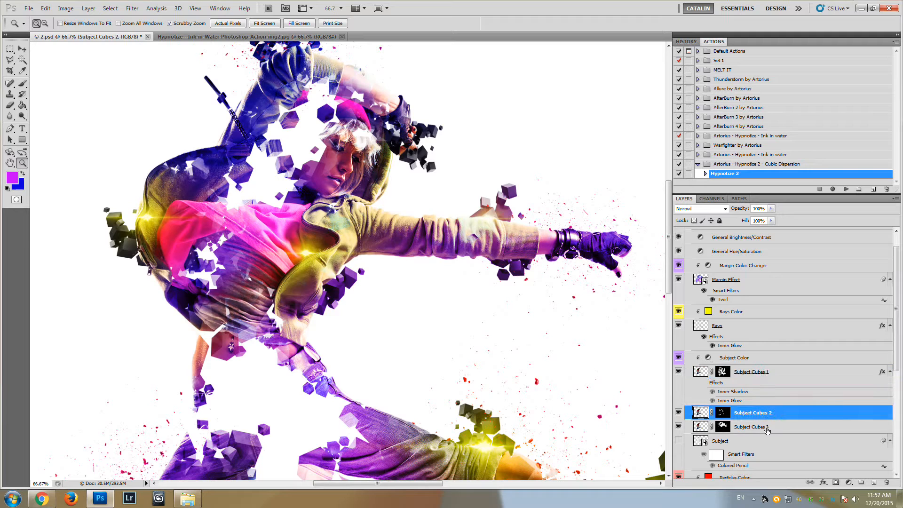
left_click(767, 428)
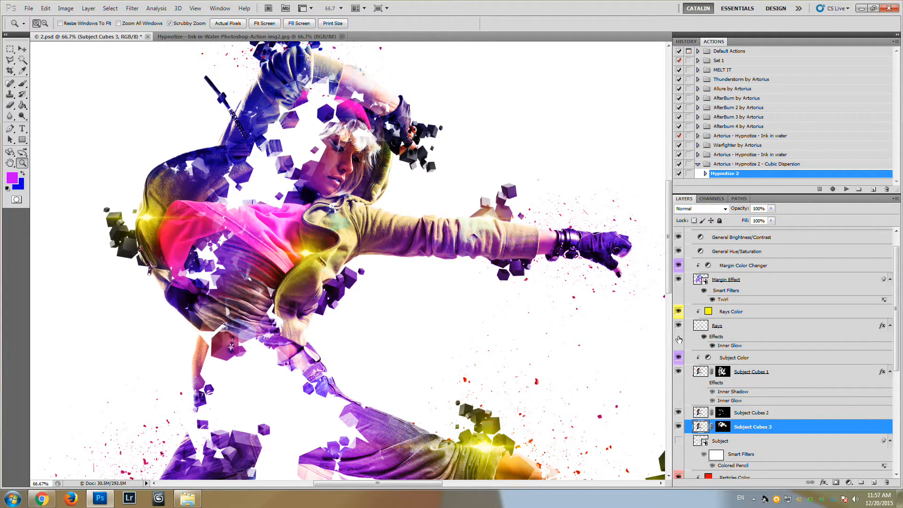
Step: Inspect the cubes around the subject's upper body and select the expanded Hypnotize 2 group
scroll(671, 279, "down", 2)
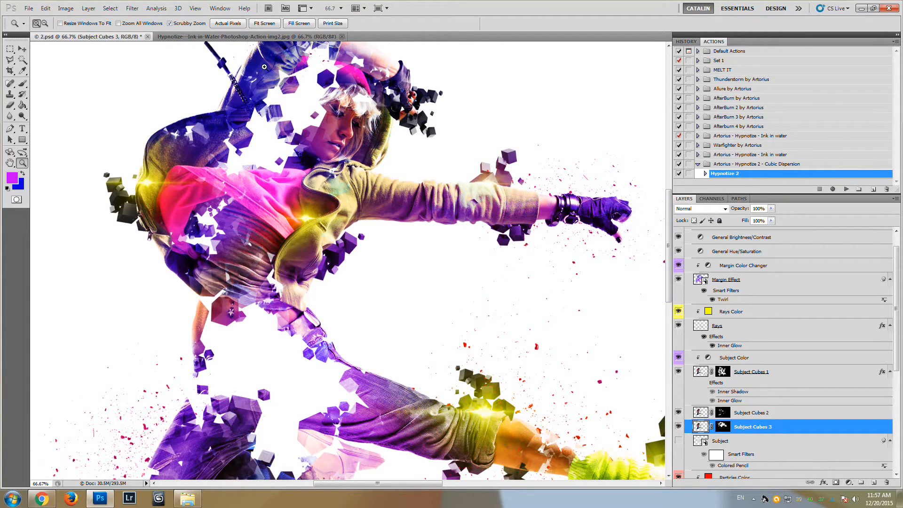
scroll(318, 170, "up", 2)
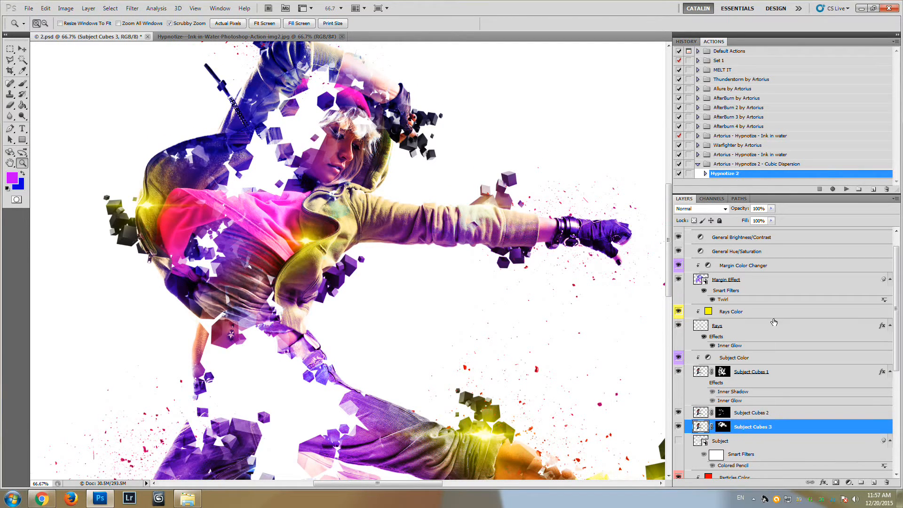
scroll(774, 321, "up", 1)
left_click(727, 234)
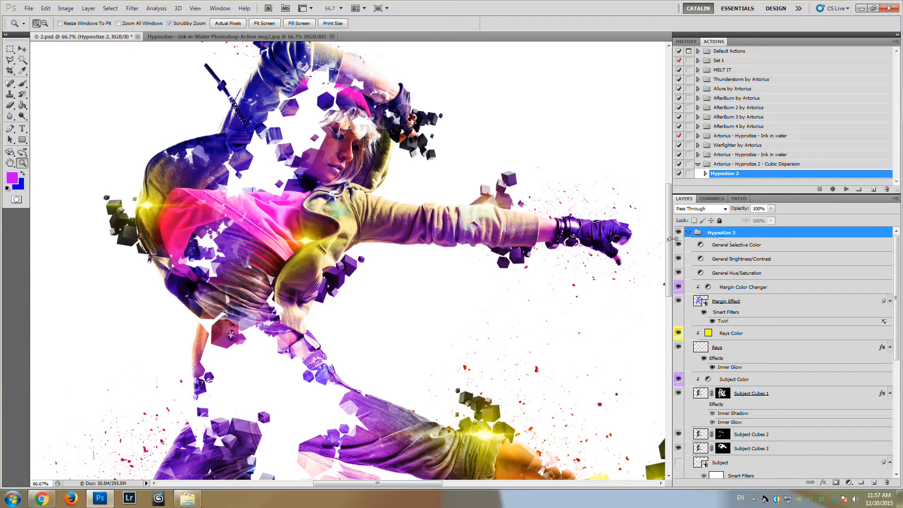
Step: Hide the General Hue/Saturation adjustment layer to preview the image without it
scroll(668, 231, "up", 2)
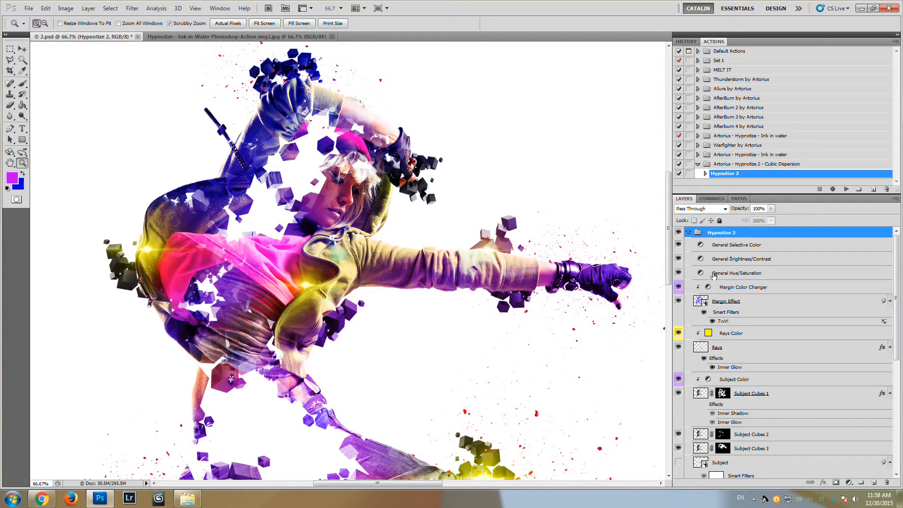
left_click(728, 274)
left_click(678, 273)
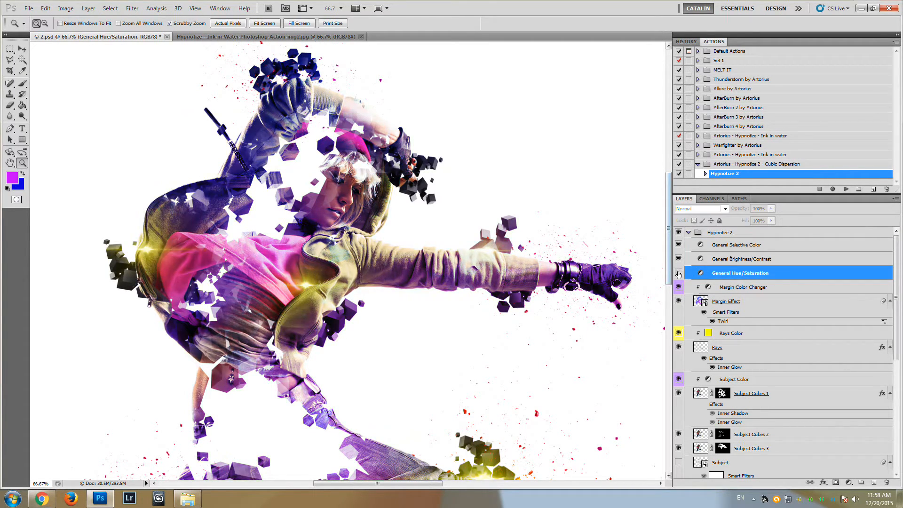
Step: Show the General Hue/Saturation layer again and compare the image with General Brightness/Contrast and General Selective Color each briefly hidden
left_click(678, 273)
left_click(678, 258)
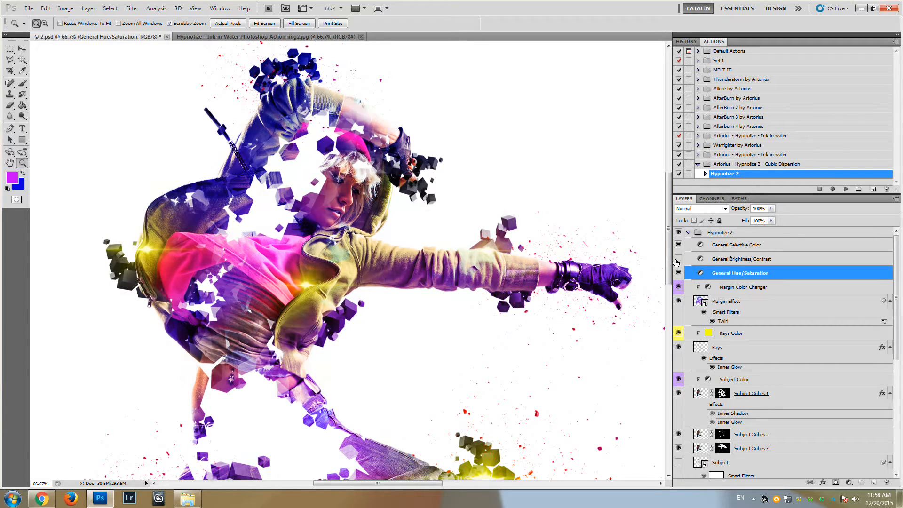
left_click(678, 258)
left_click(678, 245)
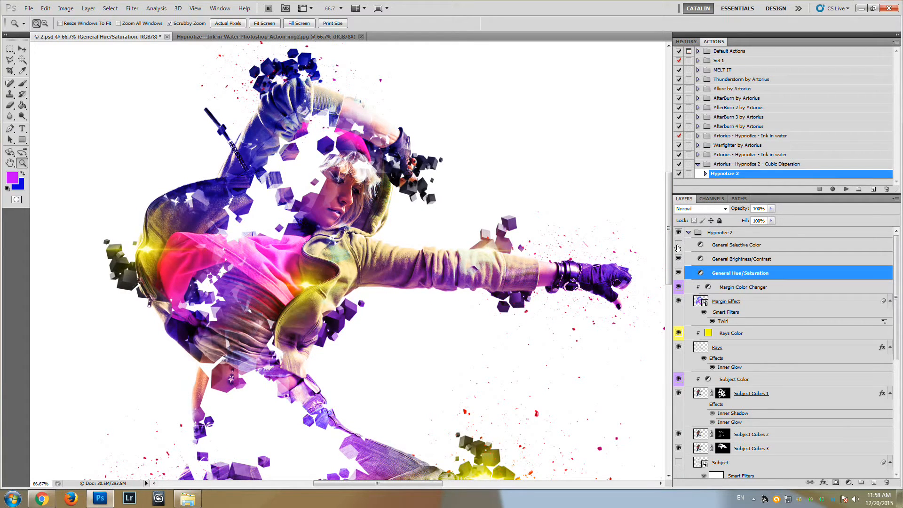
left_click(678, 245)
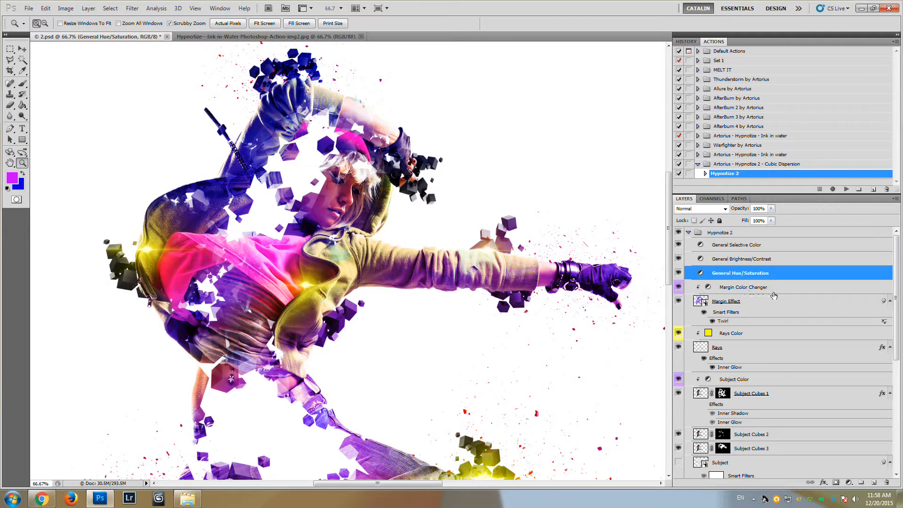
Step: Select the Margin Effect layer and compare the image with it hidden and shown, leaving it visible
left_click(735, 303)
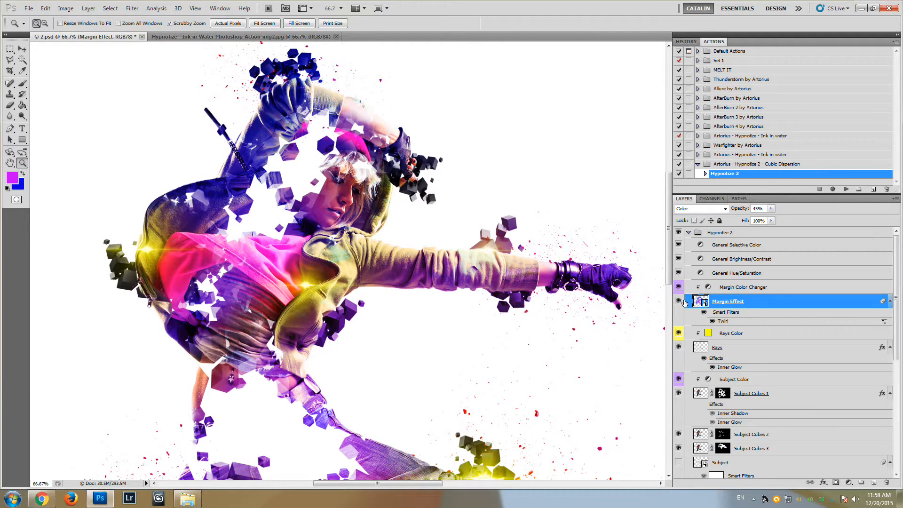
mouse_move(670, 274)
left_mouse_down()
mouse_move(671, 309)
mouse_move(669, 260)
left_mouse_up()
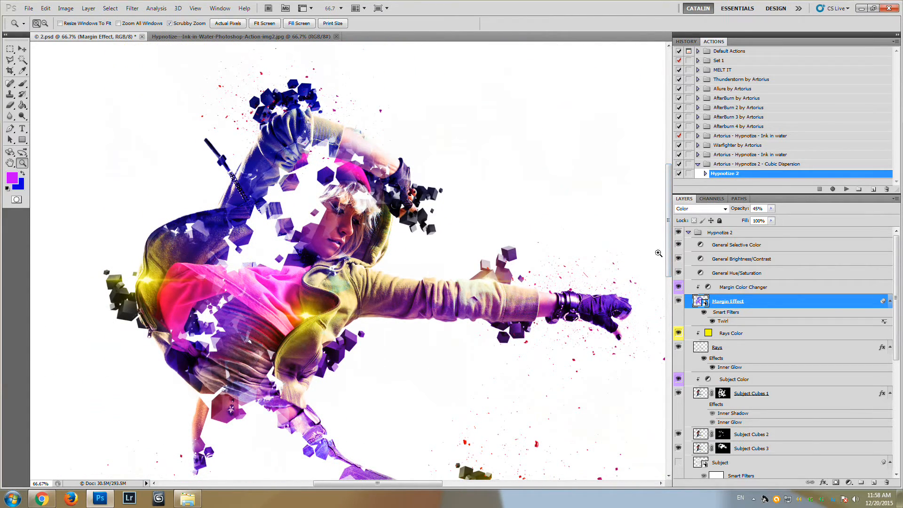
left_click(678, 301)
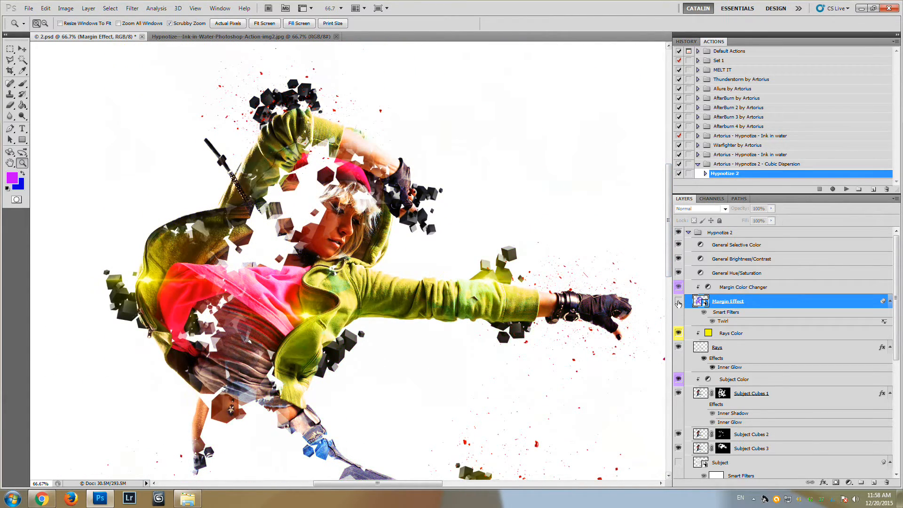
left_click_drag(671, 272, 672, 304)
left_click(679, 301)
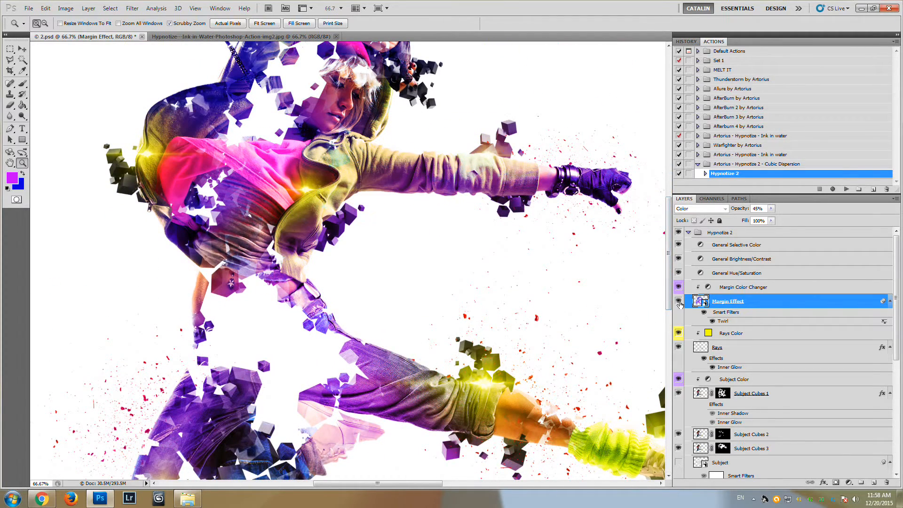
Step: Set the Margin Effect's Twirl smart filter angle to -101 and inspect the recoloured subject
double_click(726, 321)
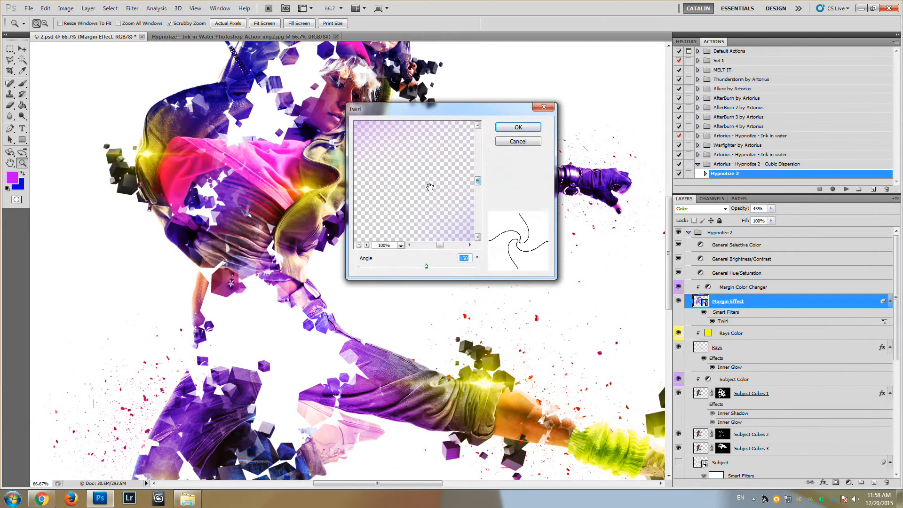
left_click(358, 245)
left_click(358, 245)
left_click(358, 245)
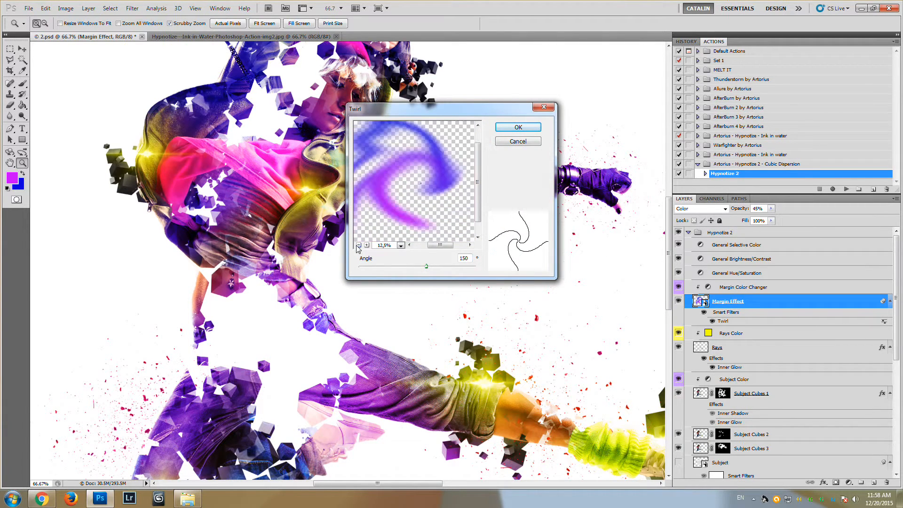
left_click(358, 245)
left_click_drag(388, 110, 507, 111)
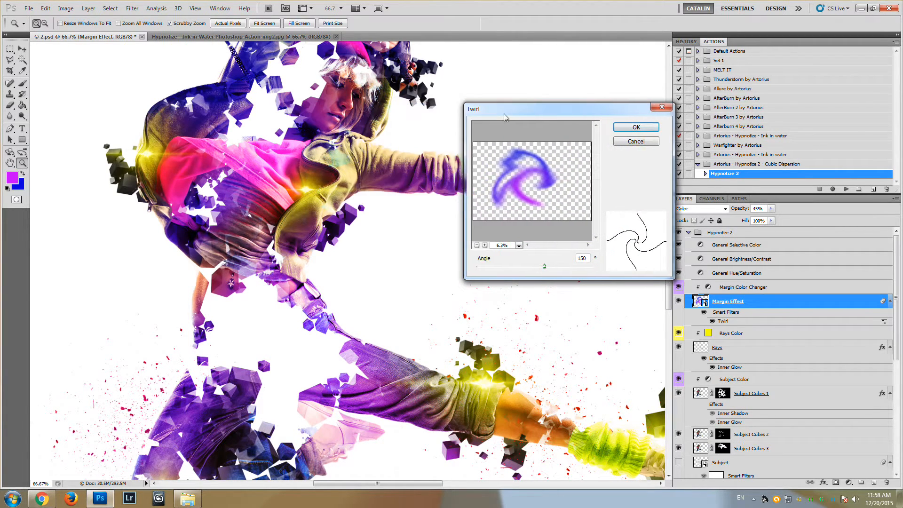
left_click_drag(545, 266, 530, 266)
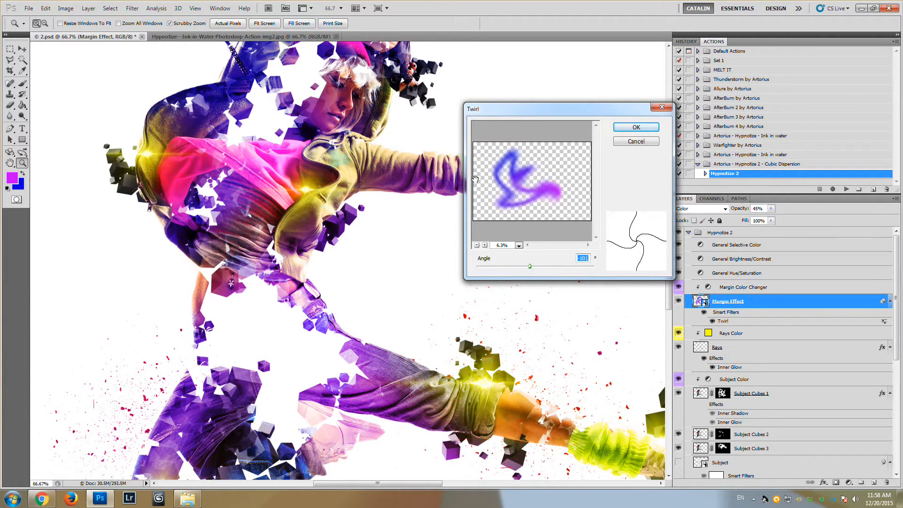
left_click(648, 130)
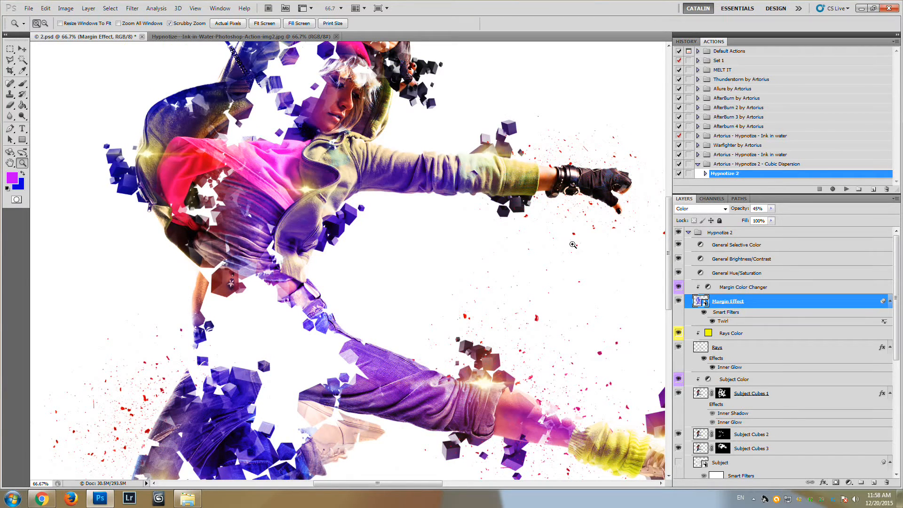
scroll(573, 245, "up", 5)
scroll(574, 258, "down", 1)
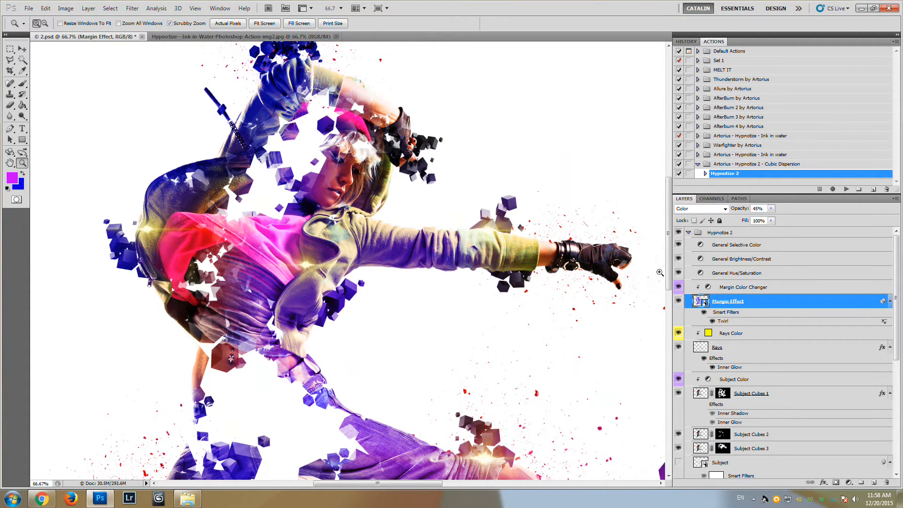
Step: Try a hue shift of +41 on the Margin Color Changer adjustment layer and undo it
left_click(736, 288)
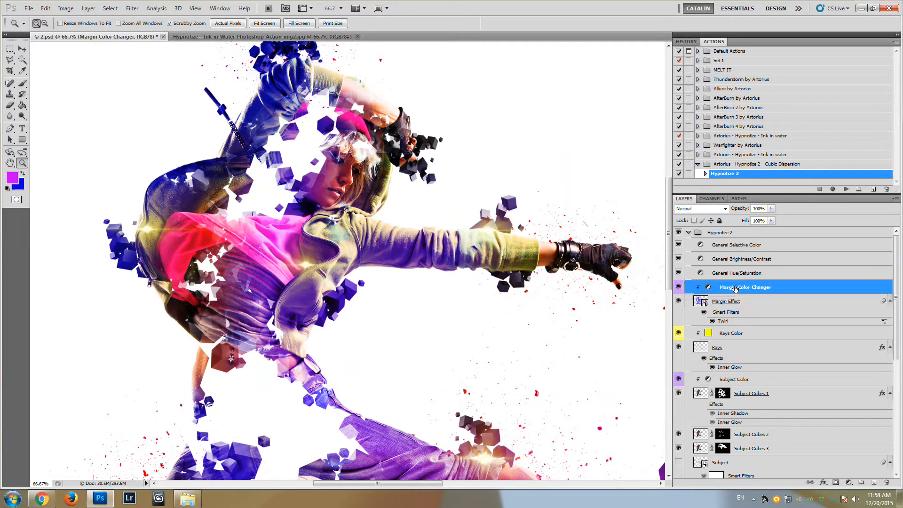
double_click(708, 288)
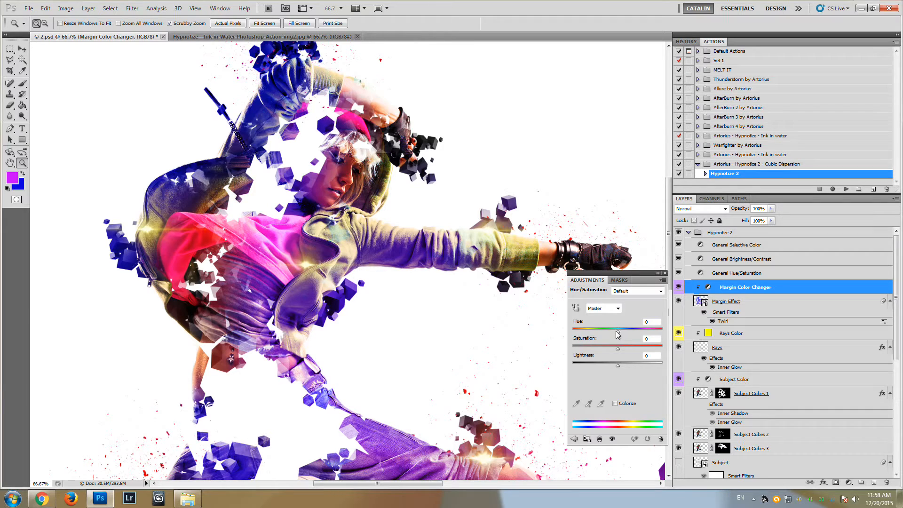
left_click_drag(618, 329, 637, 335)
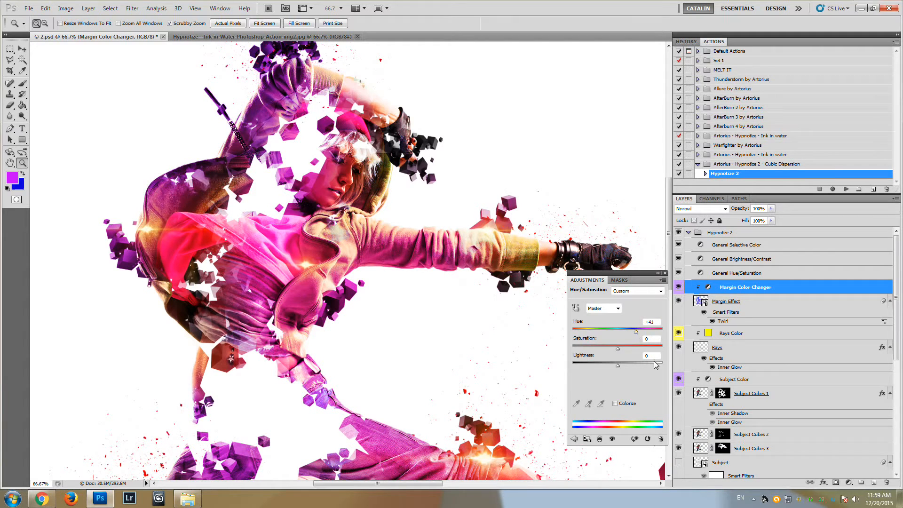
key("ctrl+z")
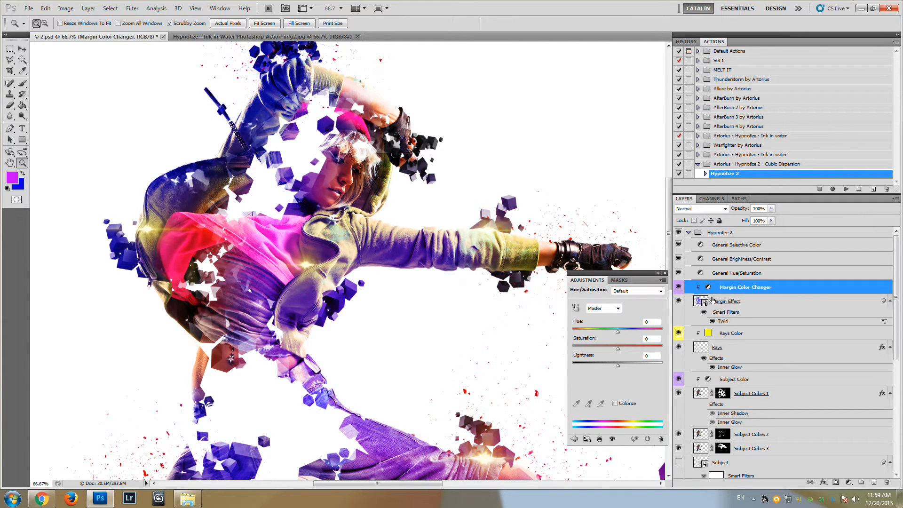
left_click(665, 273)
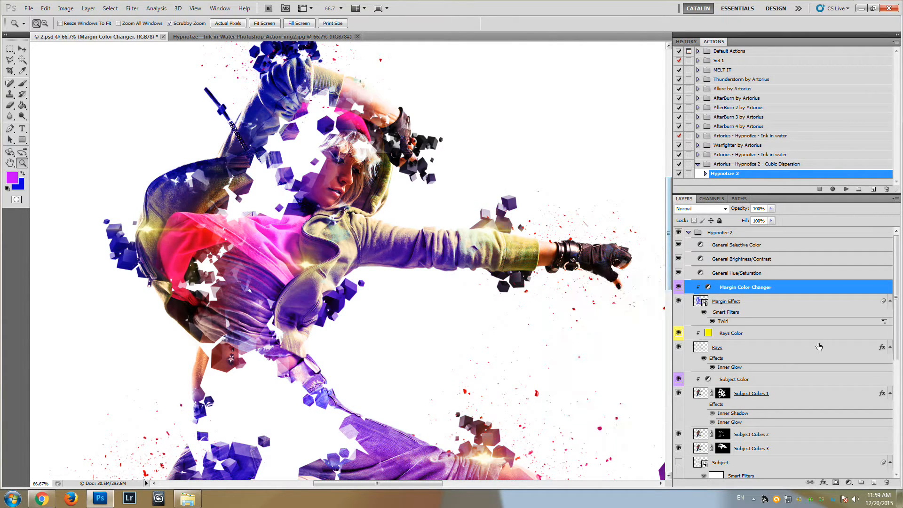
Step: Inspect the light rays on the subject, comparing the image with the Rays layer hidden and shown
scroll(799, 348, "down", 1)
scroll(399, 256, "down", 3)
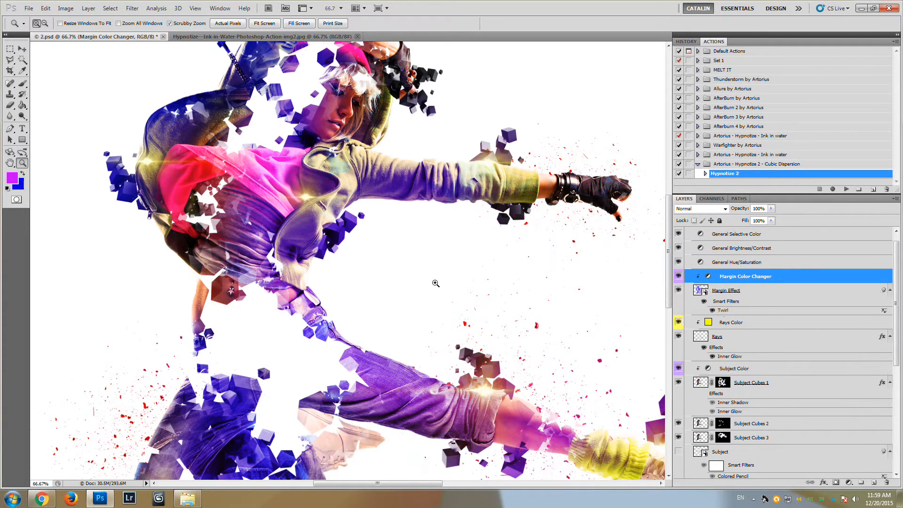
left_click(739, 342)
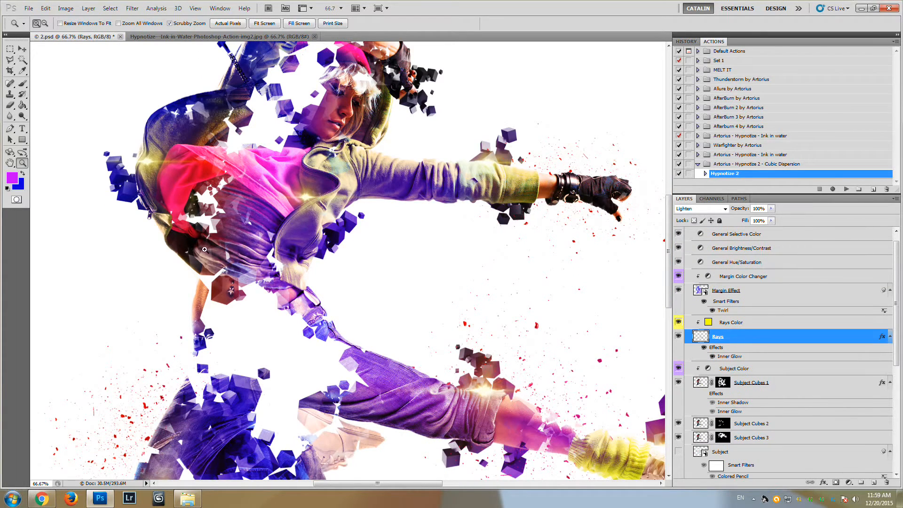
scroll(165, 202, "up", 1)
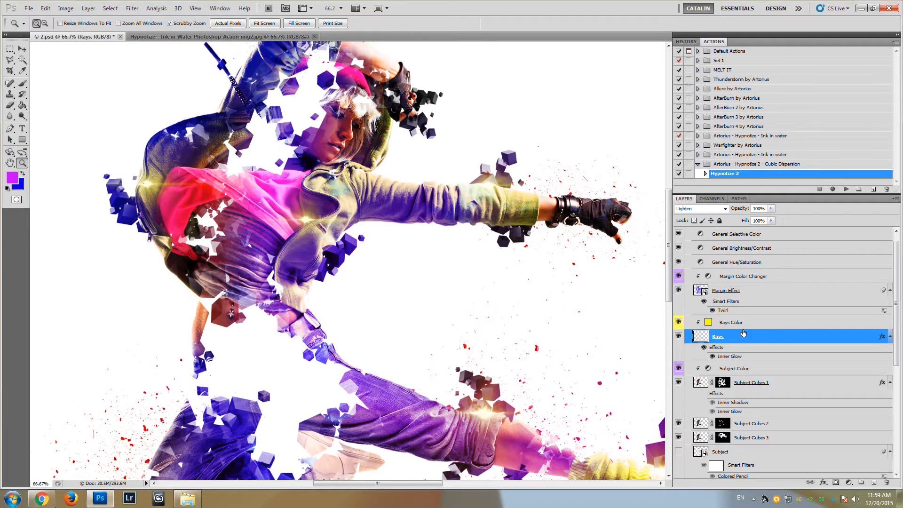
left_click(762, 327)
left_click(678, 336)
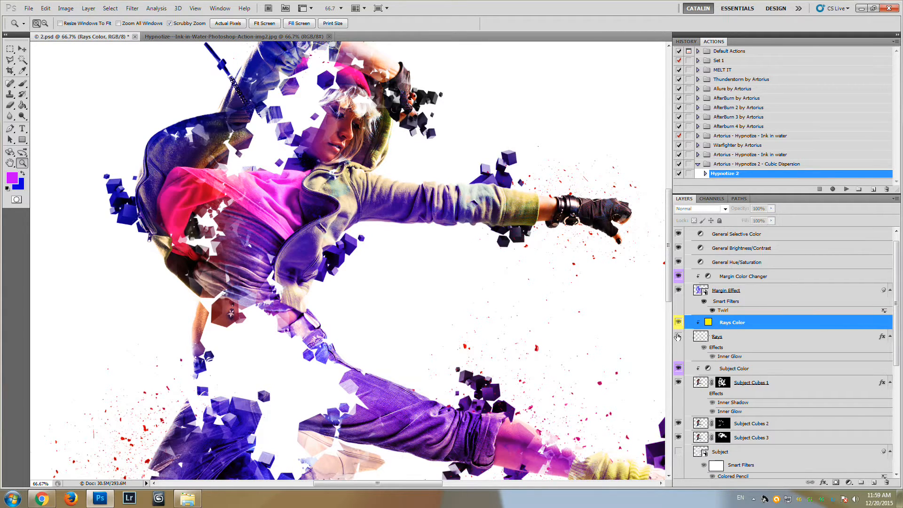
left_click(678, 336)
Step: Preview blue and red for the Rays Color fill layer, and set its colour to white (ffffff)
double_click(707, 322)
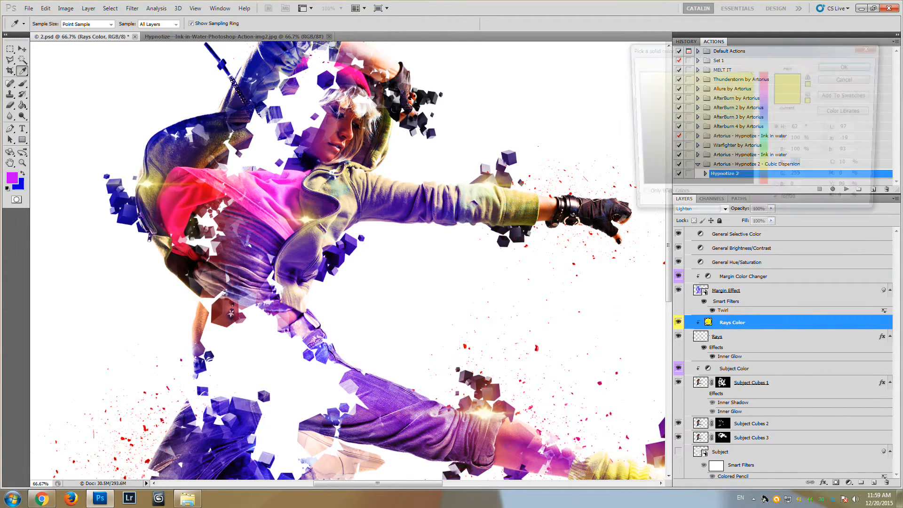
left_click(765, 121)
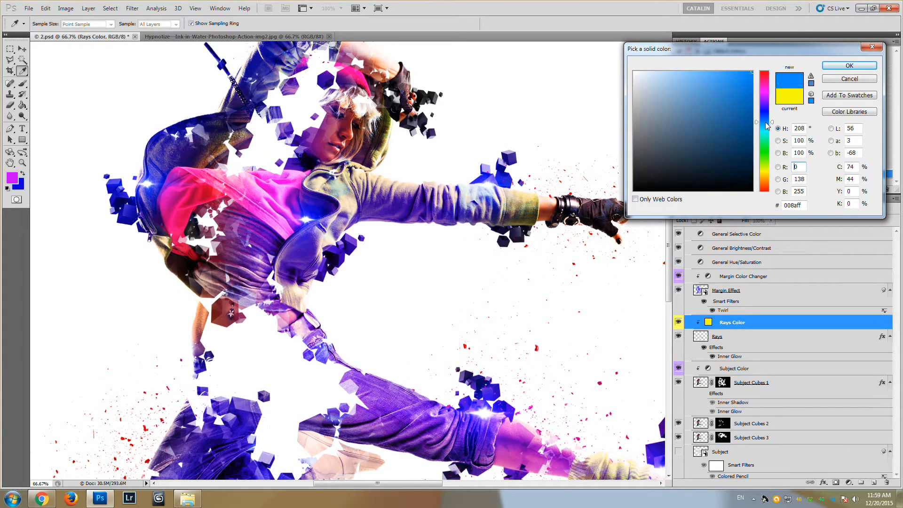
left_click_drag(769, 99, 764, 70)
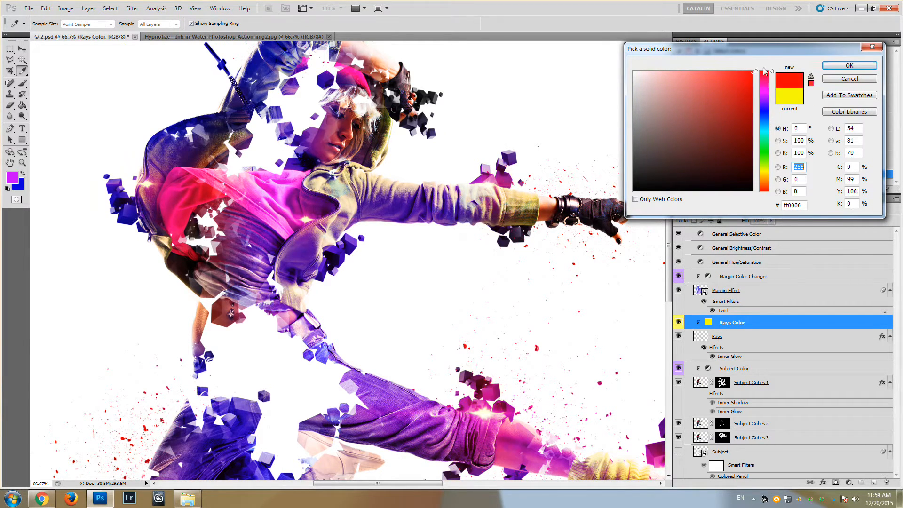
left_click_drag(670, 114, 633, 71)
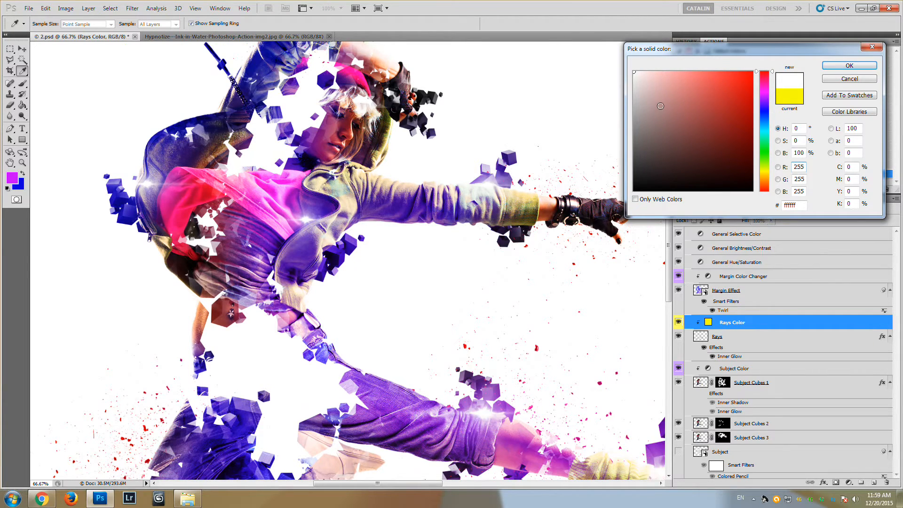
mouse_move(669, 247)
left_mouse_down()
mouse_move(667, 314)
mouse_move(666, 233)
left_mouse_up()
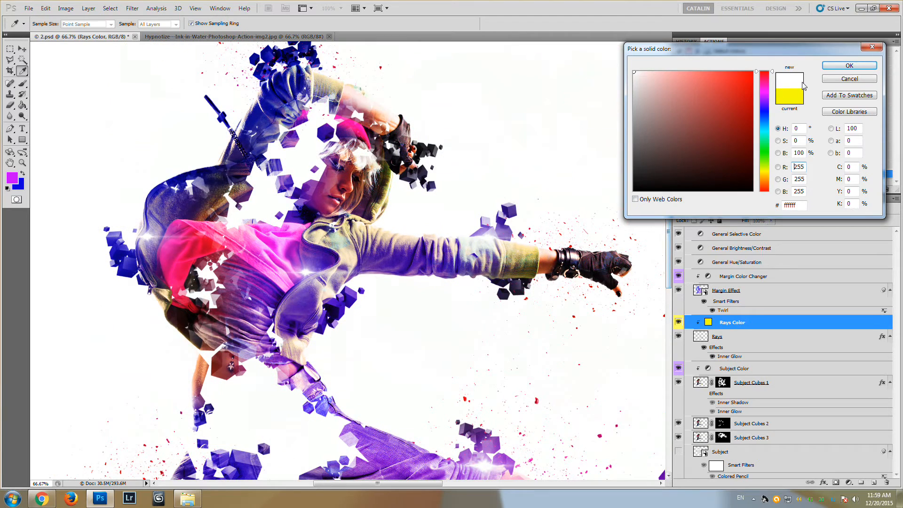
left_click(849, 66)
Step: Select the Subject Color adjustment layer and toggle its visibility off and on to compare the image
scroll(821, 338, "down", 2)
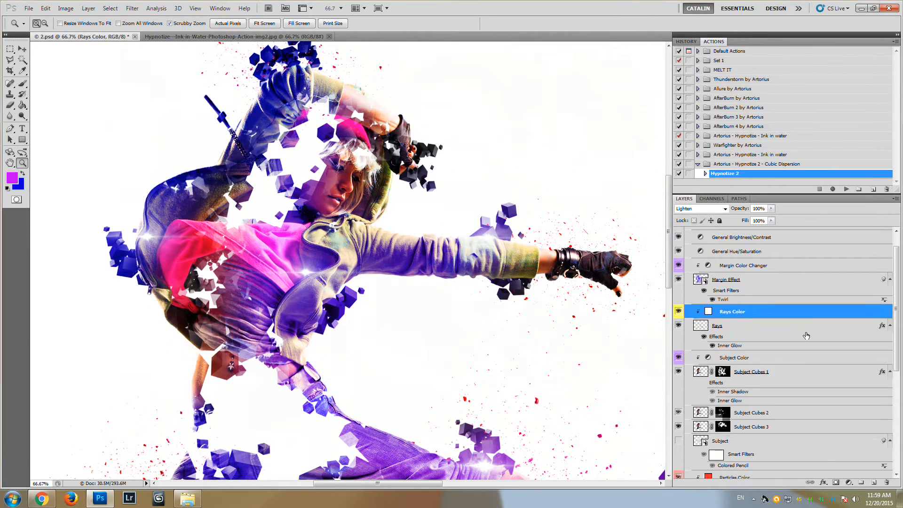
left_click(730, 338)
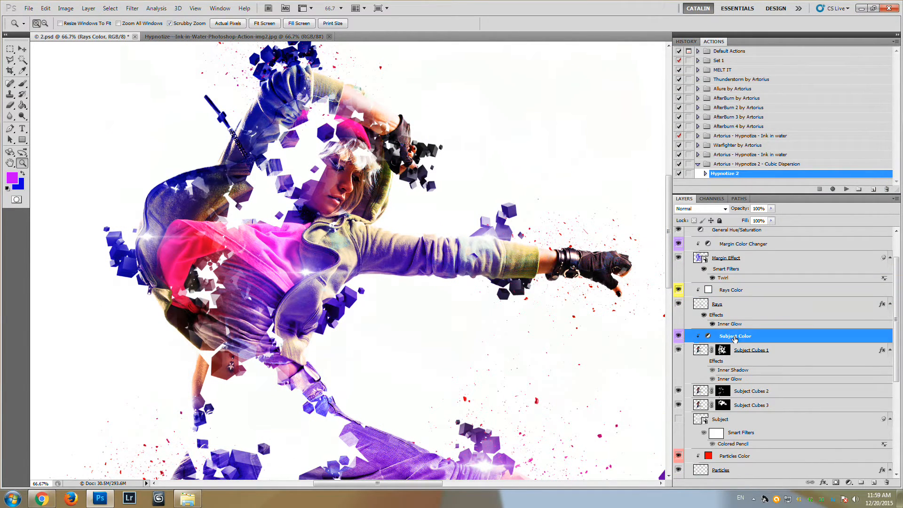
left_click(678, 336)
left_click(678, 336)
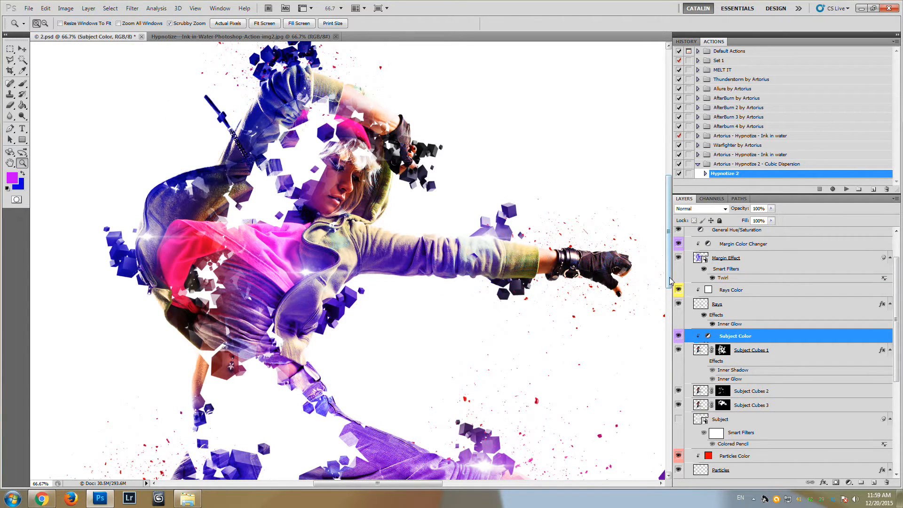
Step: Hide the Subject Cubes 3 and Subject Cubes 2 layers and inspect the more dispersed subject
mouse_move(669, 285)
left_mouse_down()
mouse_move(666, 315)
mouse_move(664, 301)
left_mouse_up()
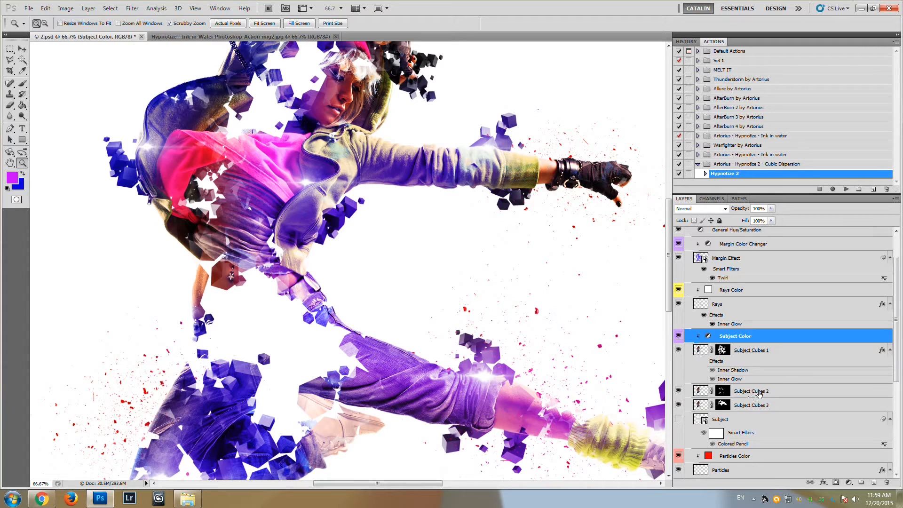
left_click(758, 405)
left_click(755, 393)
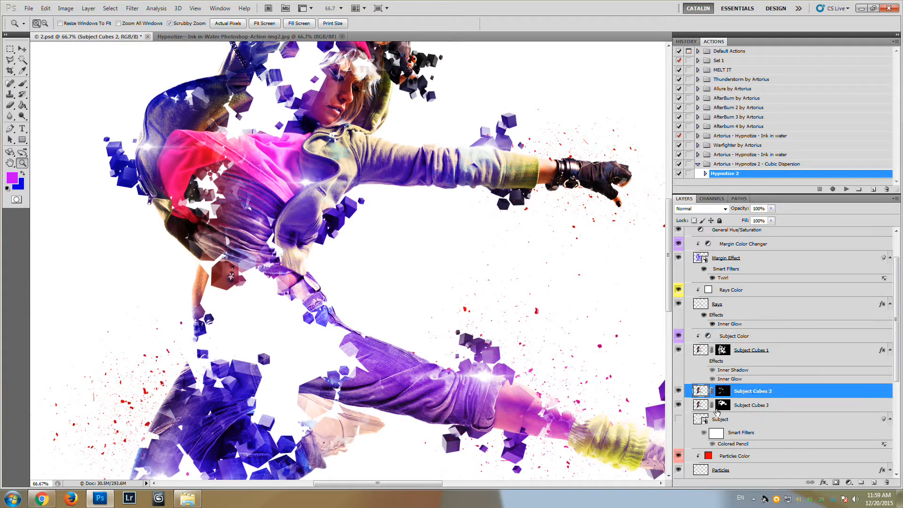
left_click(679, 405)
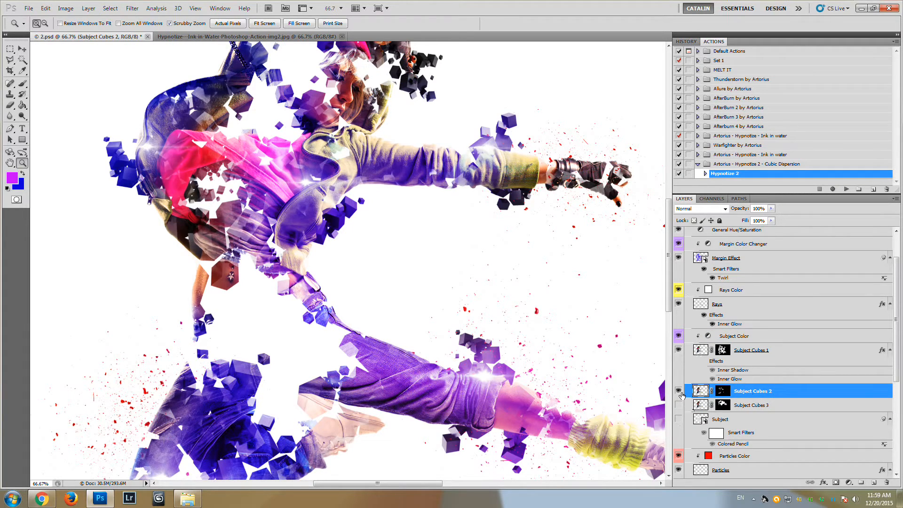
left_click(679, 390)
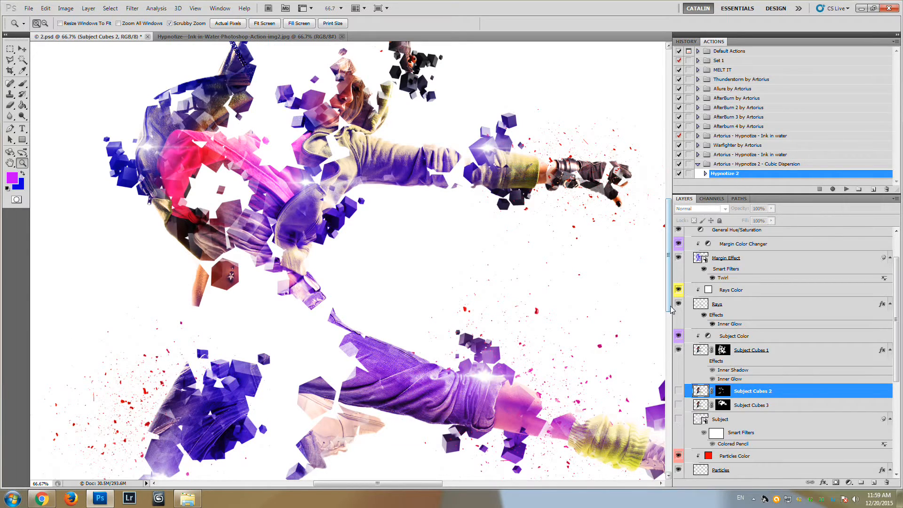
left_click_drag(670, 308, 669, 276)
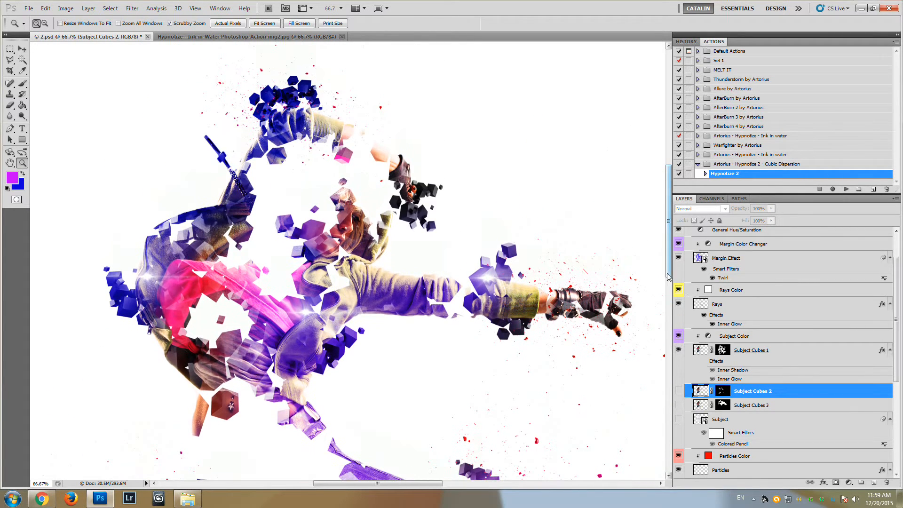
Step: Show the Subject Cubes 2 and Subject Cubes 3 layers again, toggling Subject Cubes 3 to compare the image
left_click(679, 393)
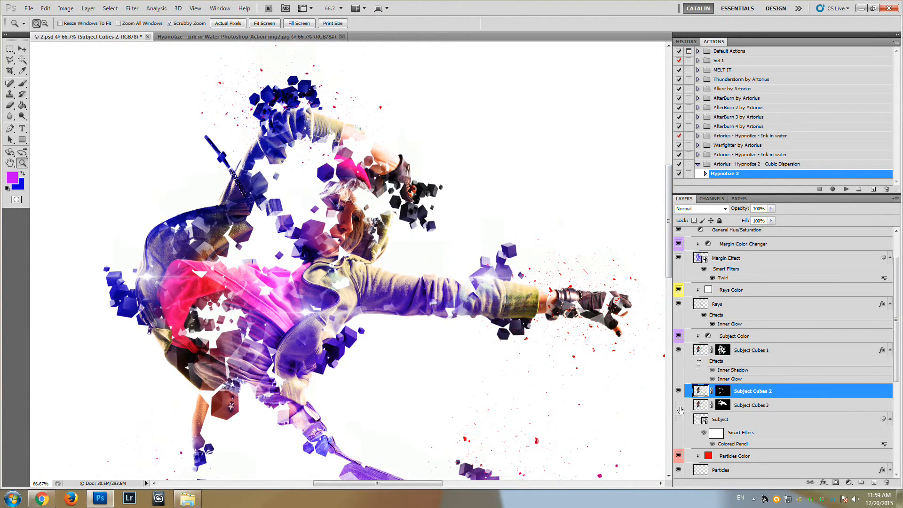
left_click(679, 405)
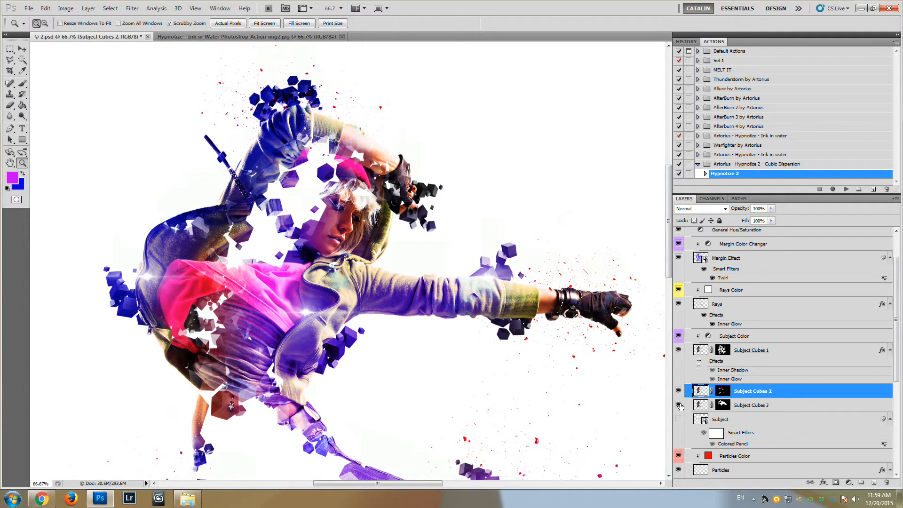
left_click(679, 406)
left_click(680, 405)
Step: Unlink the layer masks of Subject Cubes 1, Subject Cubes 2 and Subject Cubes 3 from their layers, with the Move tool active
left_click(723, 350)
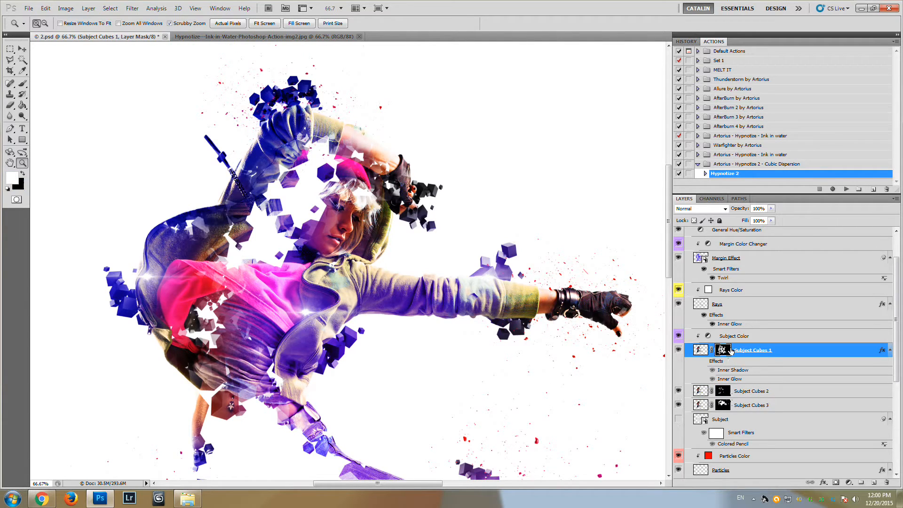
left_click(723, 393)
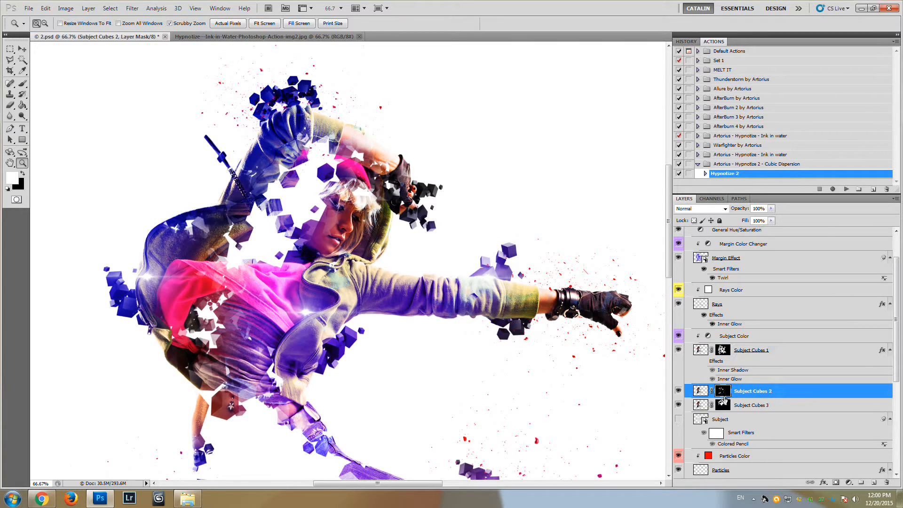
left_click(723, 405)
left_click(722, 351)
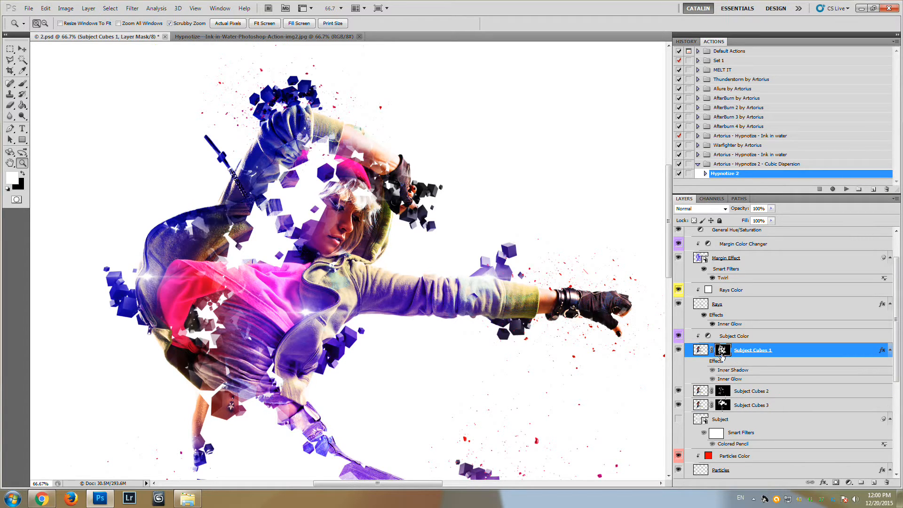
left_click(23, 52)
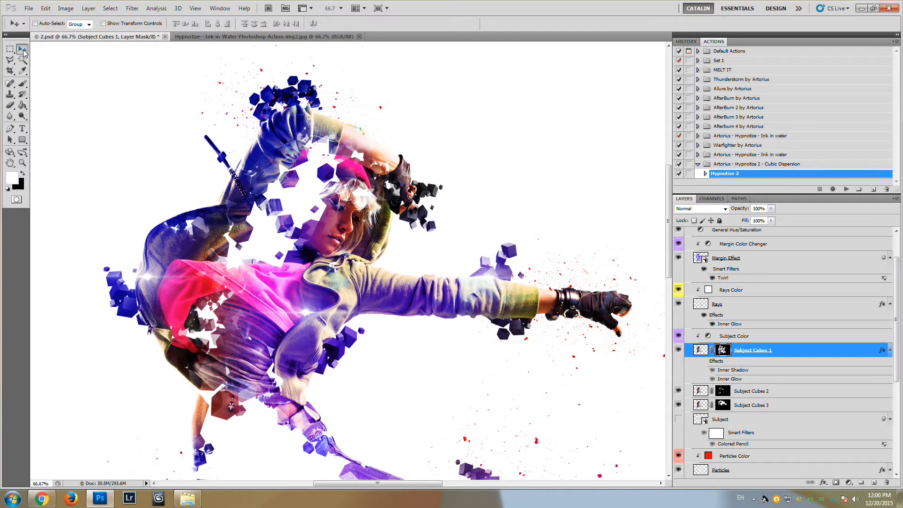
left_click(711, 391)
left_click(699, 351)
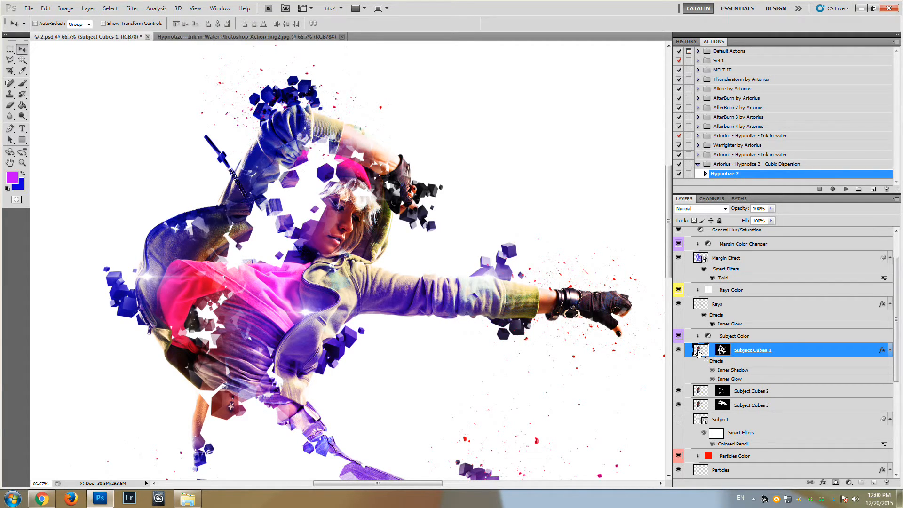
Step: Move the Subject Cubes 1 layer mask a little up and to the left to redistribute the cubes over the dancer
left_click(721, 353)
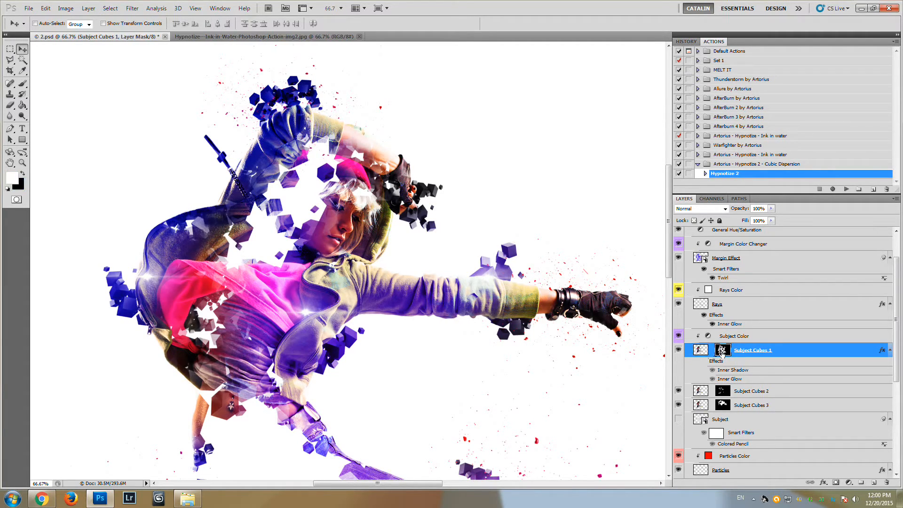
left_click_drag(337, 228, 311, 200)
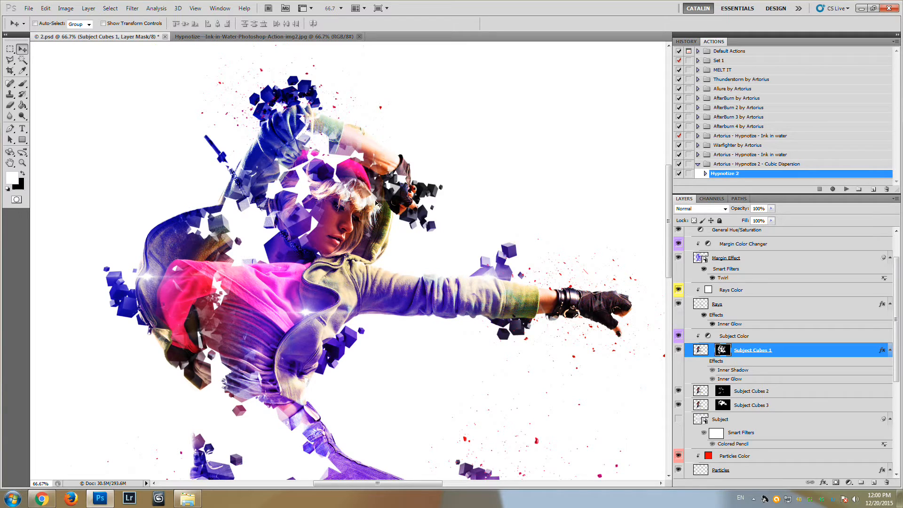
left_click_drag(670, 201, 672, 228)
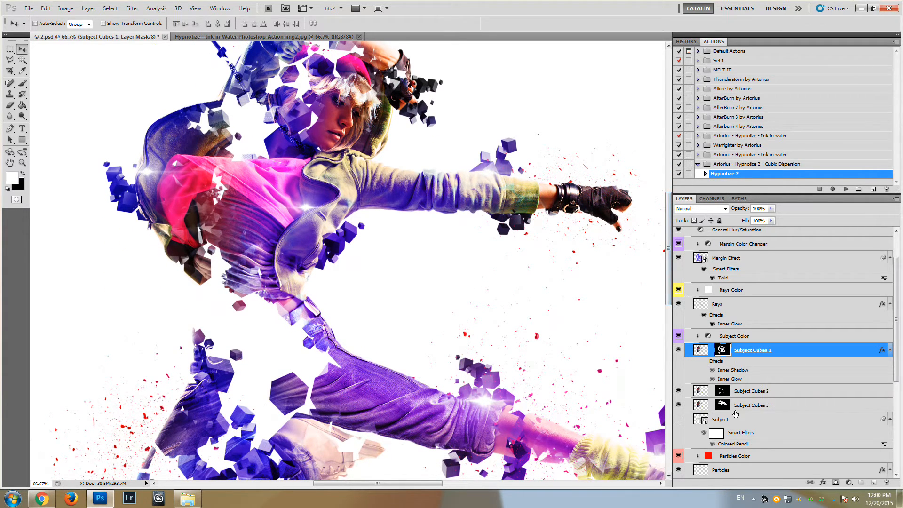
Step: Move the Subject Cubes 2 layer mask down and to the left to rearrange the small cubes around the waist and legs
left_click(719, 404)
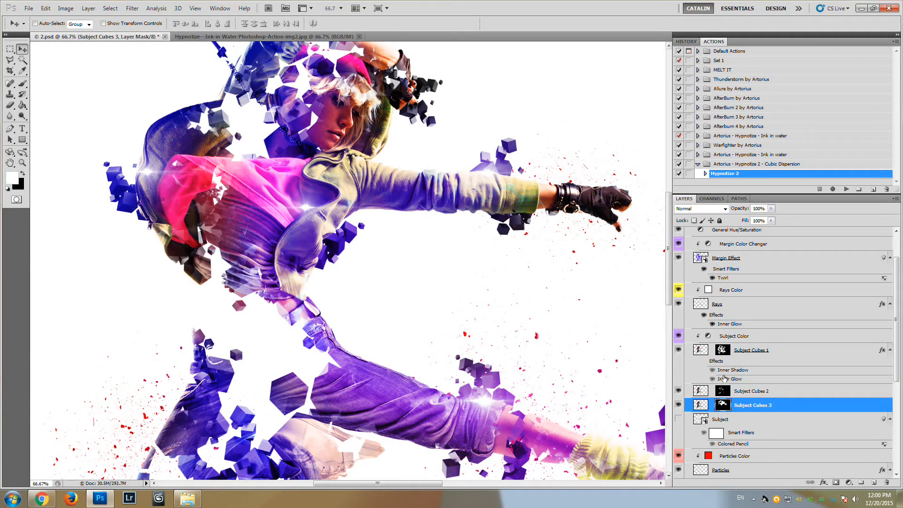
left_click(724, 390)
left_click_drag(289, 213, 237, 252)
scroll(238, 252, "down", 5)
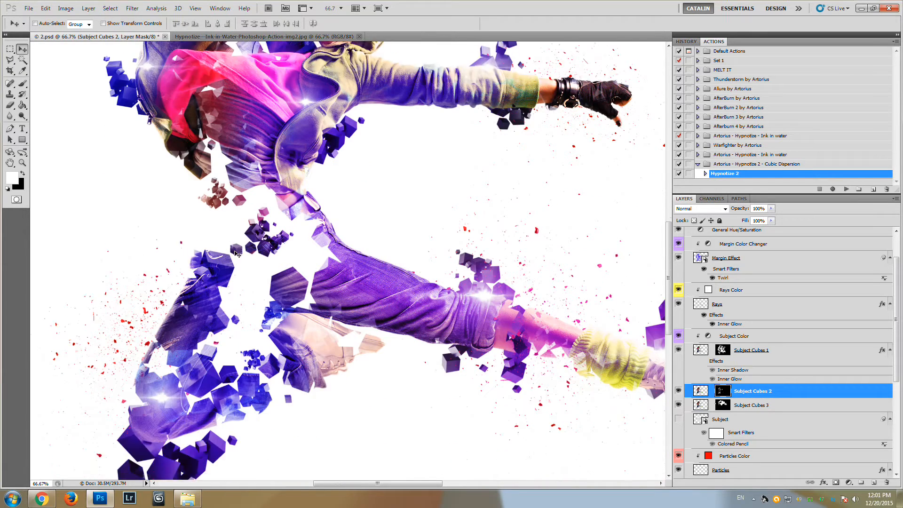
left_click_drag(211, 296, 195, 301)
scroll(179, 217, "up", 7)
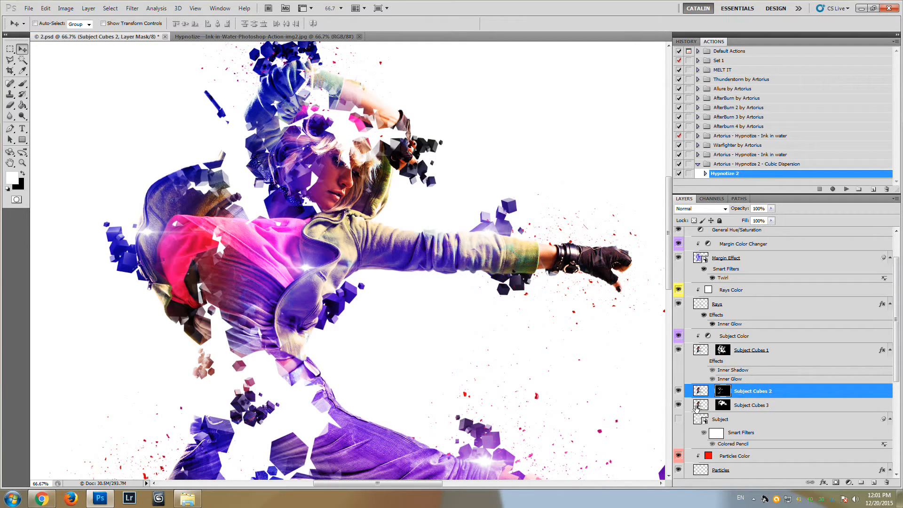
Step: Compare the image with Subject Cubes 3 hidden and shown, and shift that layer's mask to the left
left_click(678, 408)
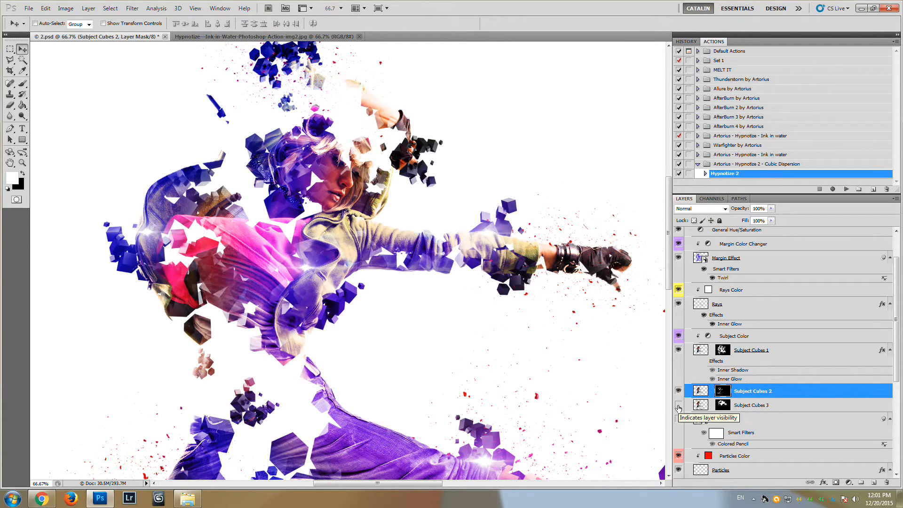
left_click(678, 408)
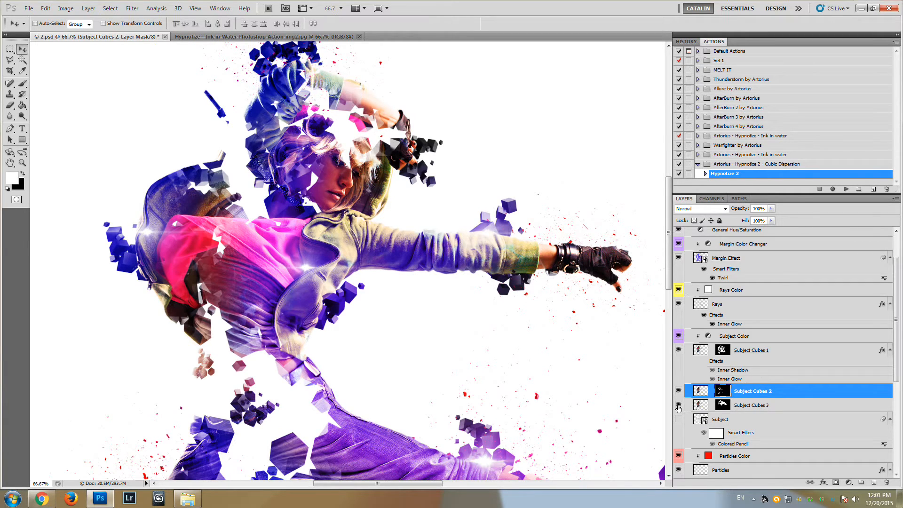
scroll(436, 365, "up", 2)
left_click(723, 405)
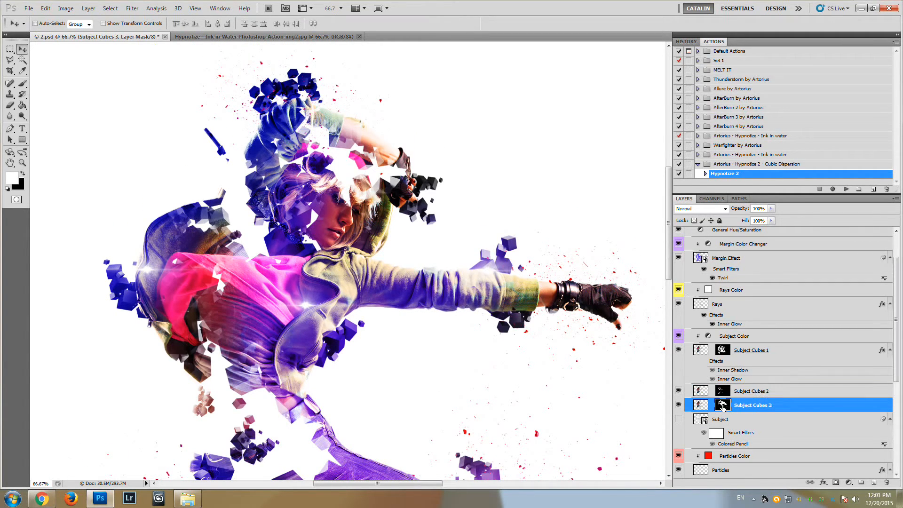
left_click_drag(342, 248, 293, 245)
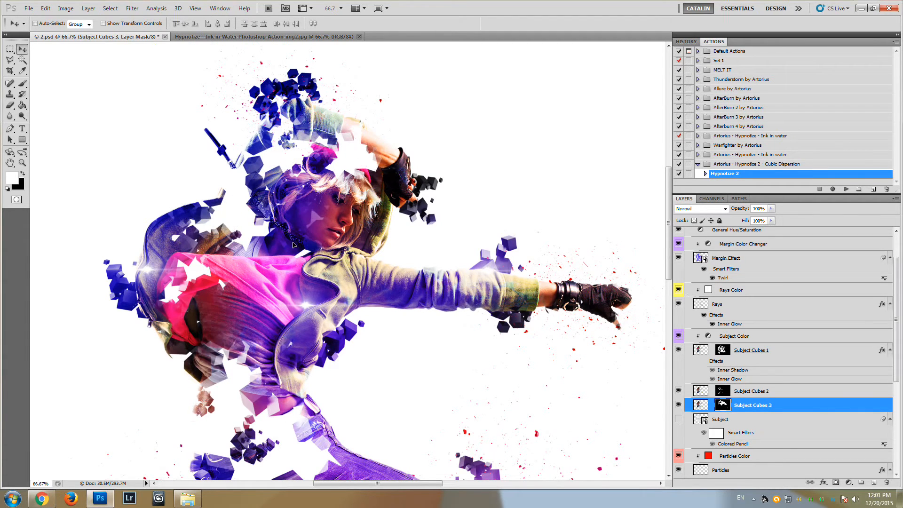
Step: Inspect the rearranged cubes on the legs and waist up close, and view the whole figure at 50%
scroll(293, 244, "down", 9)
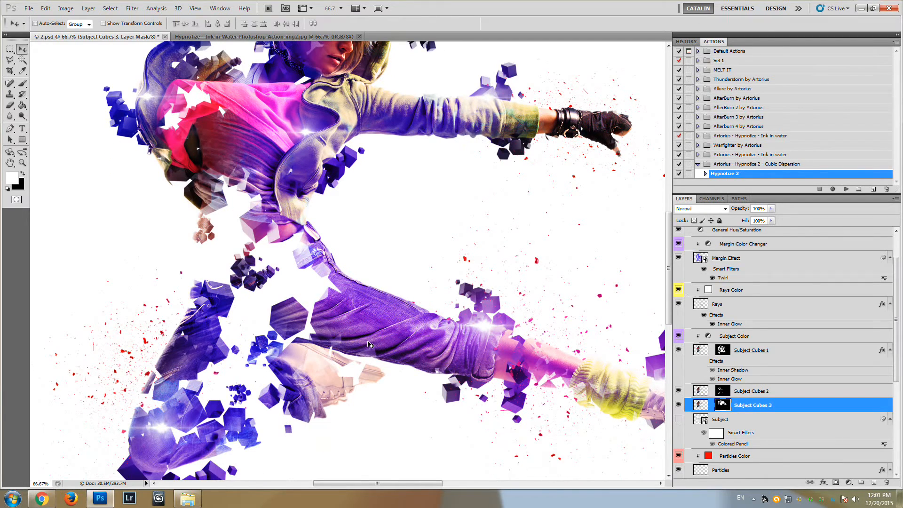
left_click(23, 163)
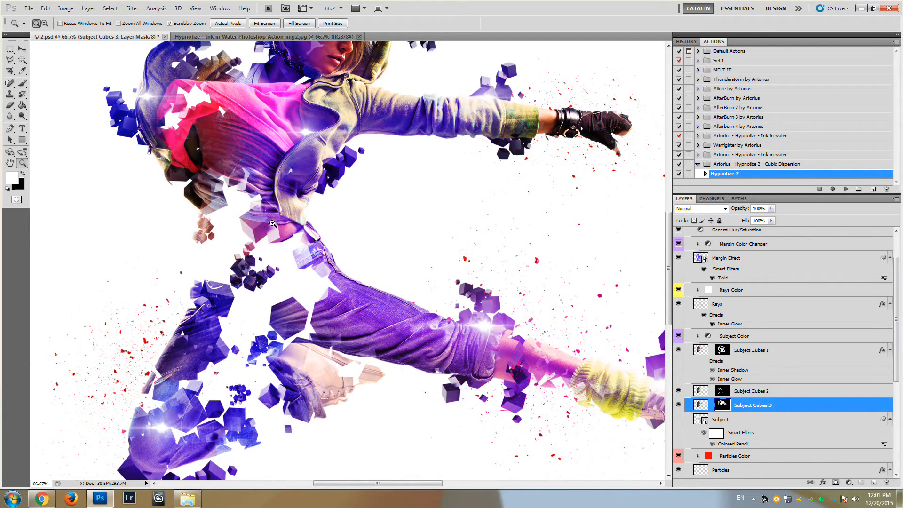
left_click(273, 223)
scroll(457, 290, "up", 3)
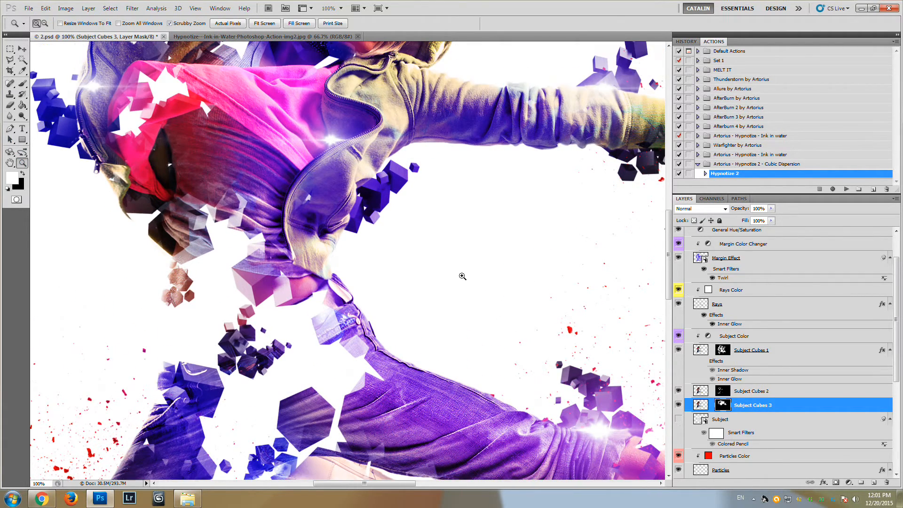
left_click(456, 259, "alt")
left_click(456, 259, "alt")
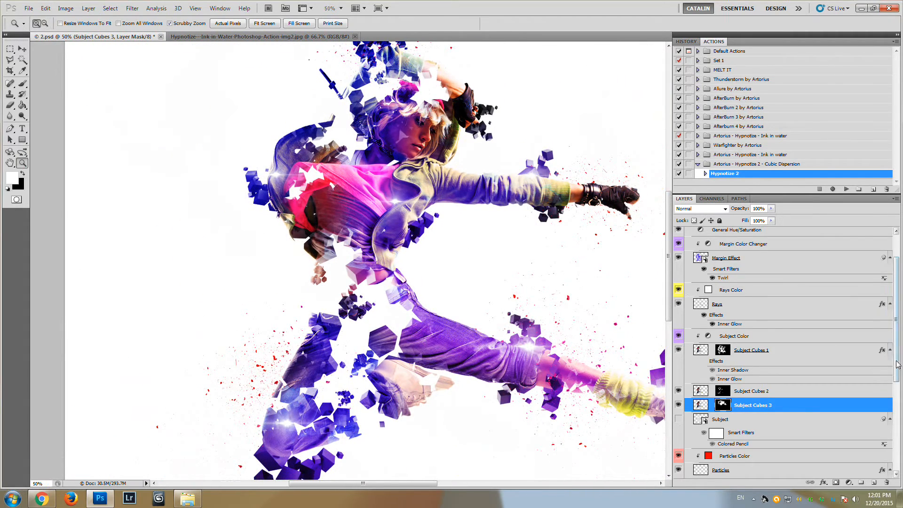
left_click_drag(431, 483, 457, 489)
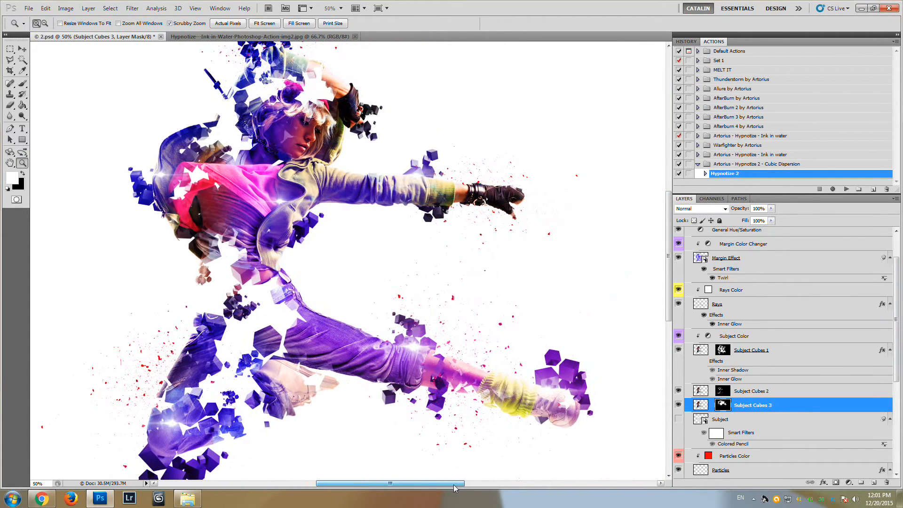
Step: Set the Particles Color fill layer to black (000000), trying a green hue along the way
double_click(709, 456)
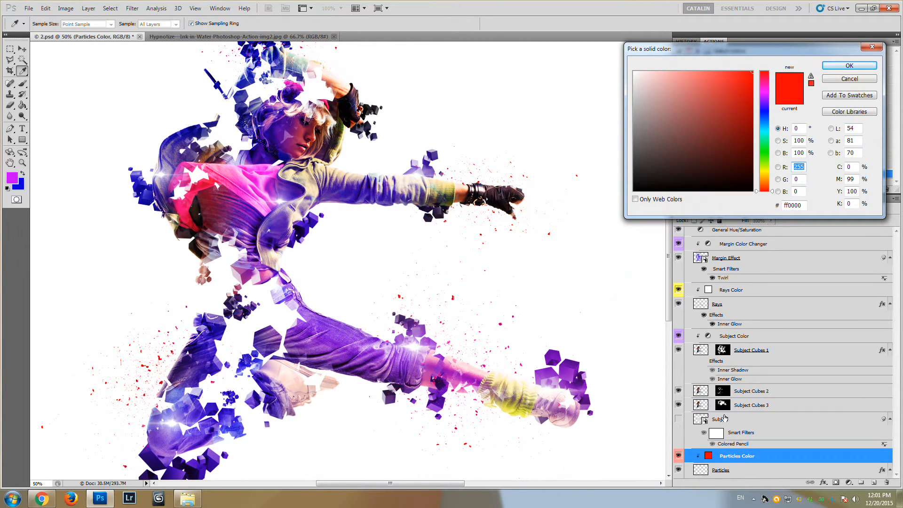
type("0")
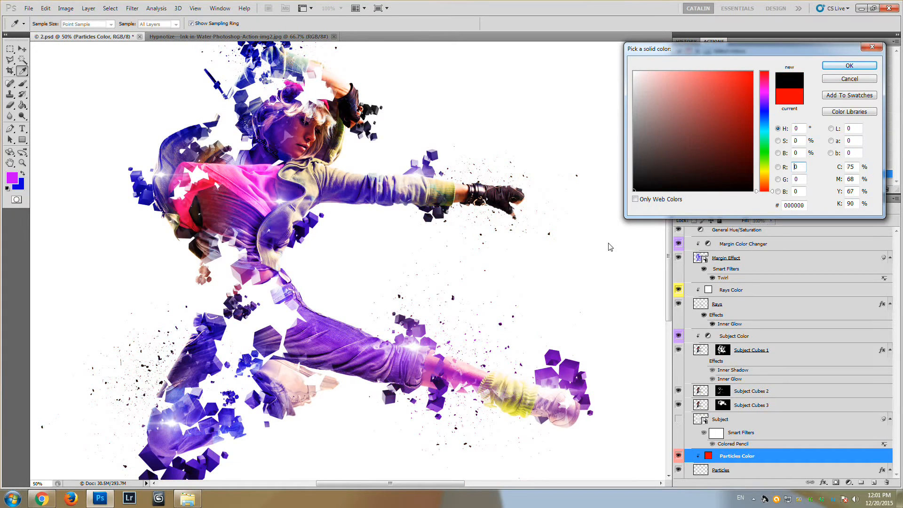
left_click(766, 160)
left_click_drag(744, 135, 770, 46)
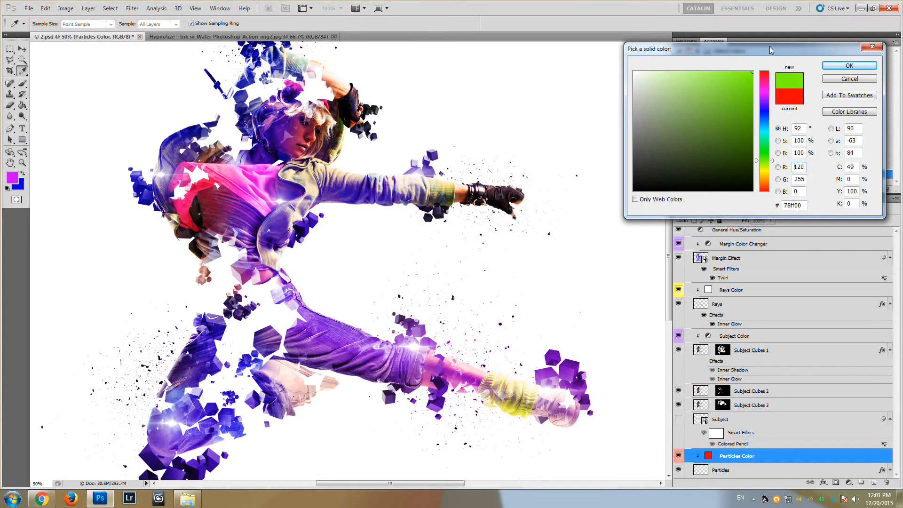
left_click(633, 191)
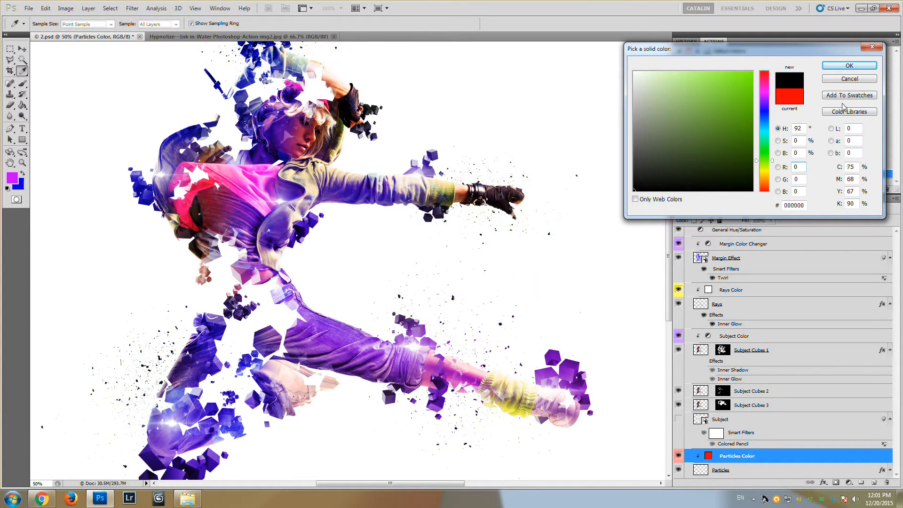
left_click(828, 69)
Step: Look over the particles around the dancer, and toggle the Shadow layer off and on to compare the floor shadow
scroll(677, 258, "down", 3)
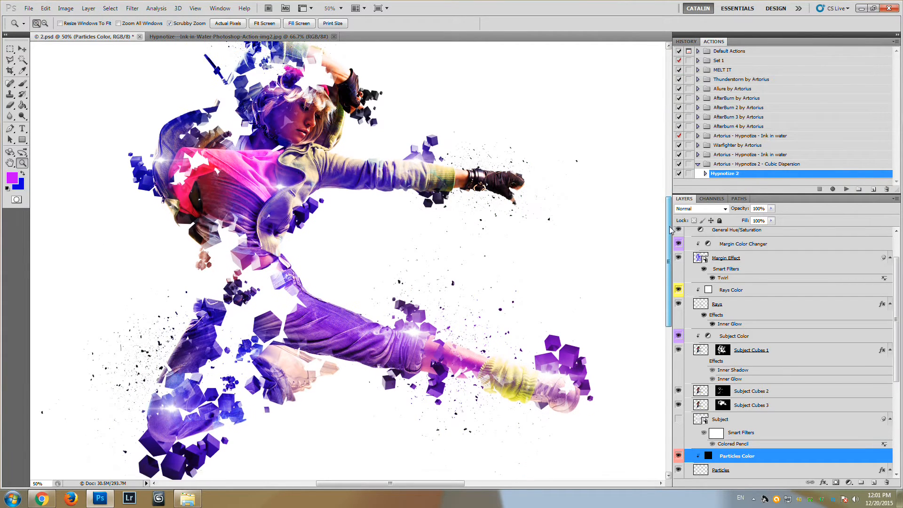
scroll(675, 254, "up", 2)
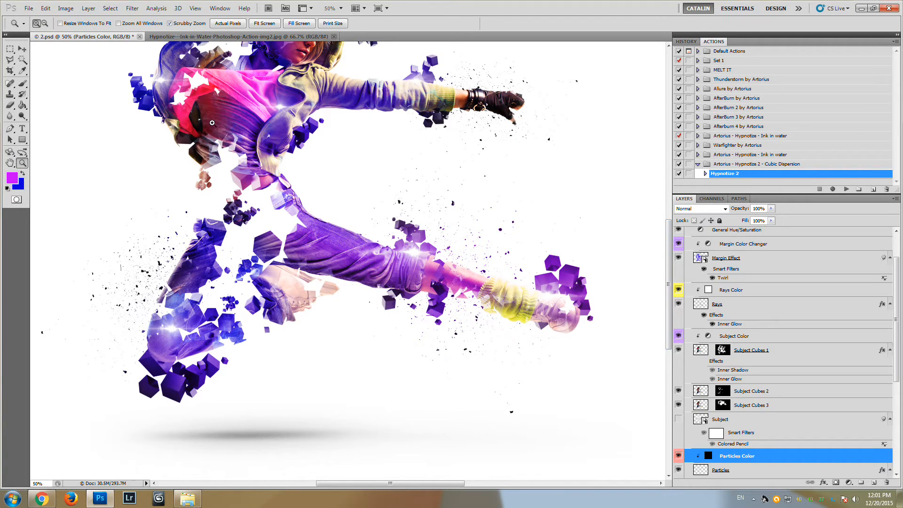
scroll(202, 276, "up", 3)
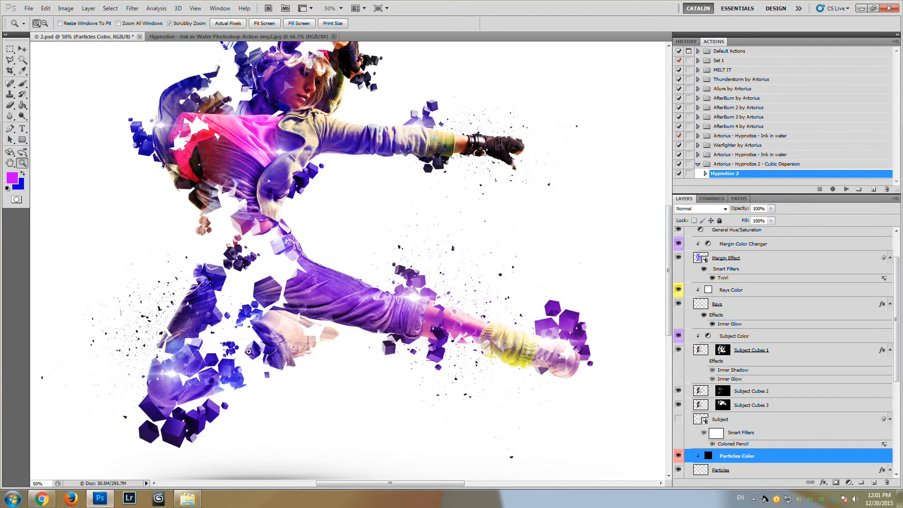
scroll(249, 351, "down", 3)
scroll(785, 445, "down", 5)
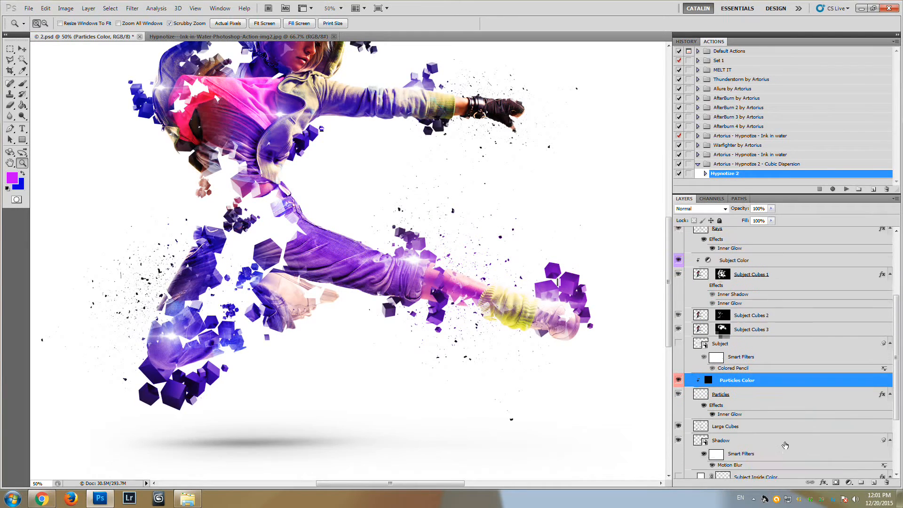
scroll(785, 445, "down", 2)
left_click(679, 408)
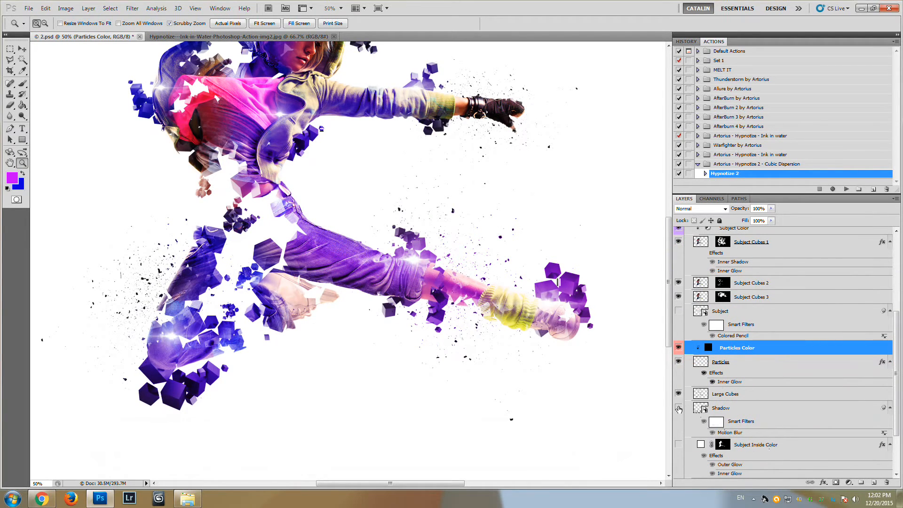
left_click(679, 408)
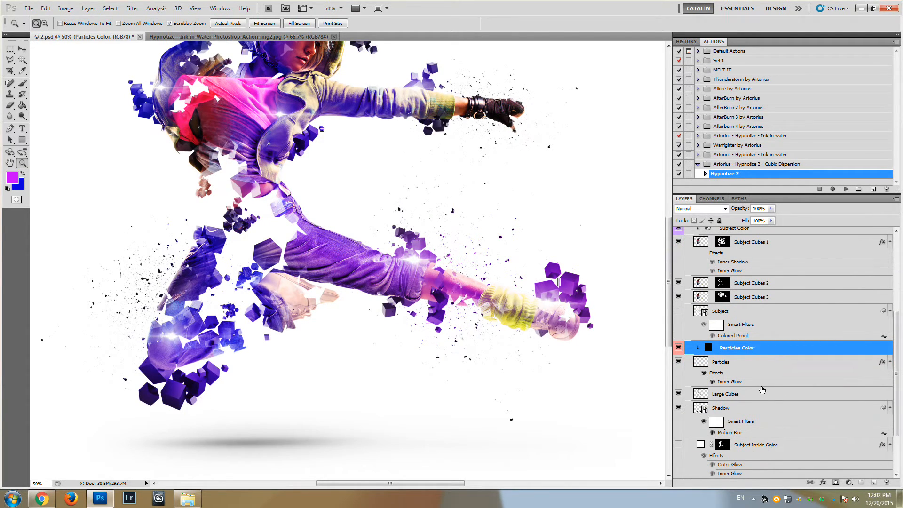
Step: Select the White Background layer and hide it to use the Yellow Background behind the dancer
scroll(748, 389, "down", 2)
scroll(747, 389, "down", 2)
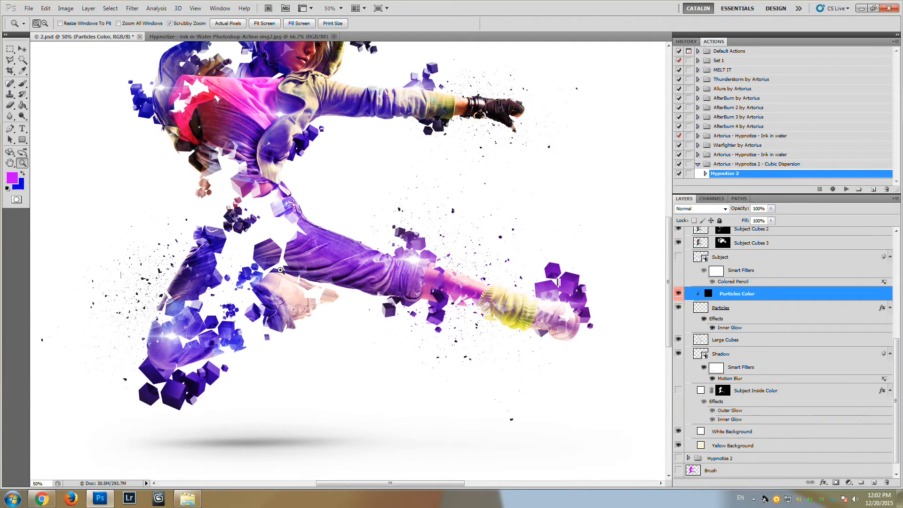
left_click(726, 434)
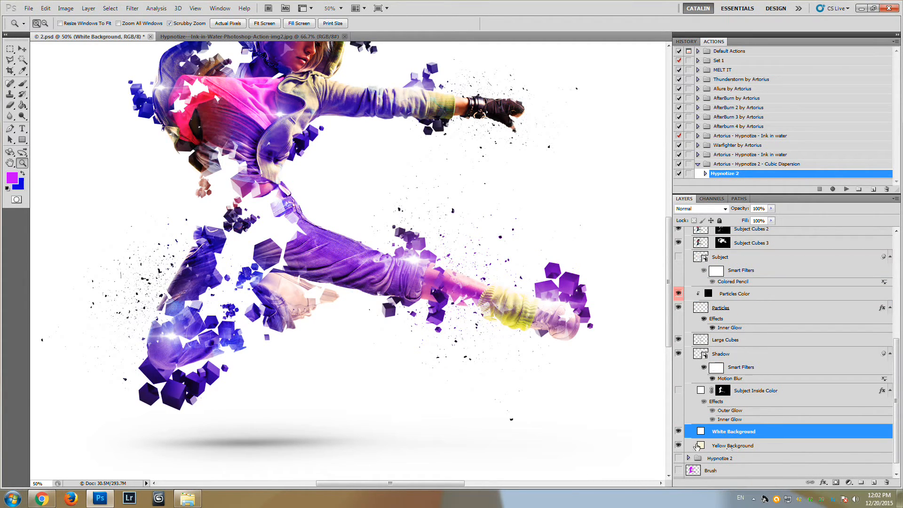
left_click(721, 448)
left_click(719, 435)
left_click(679, 431)
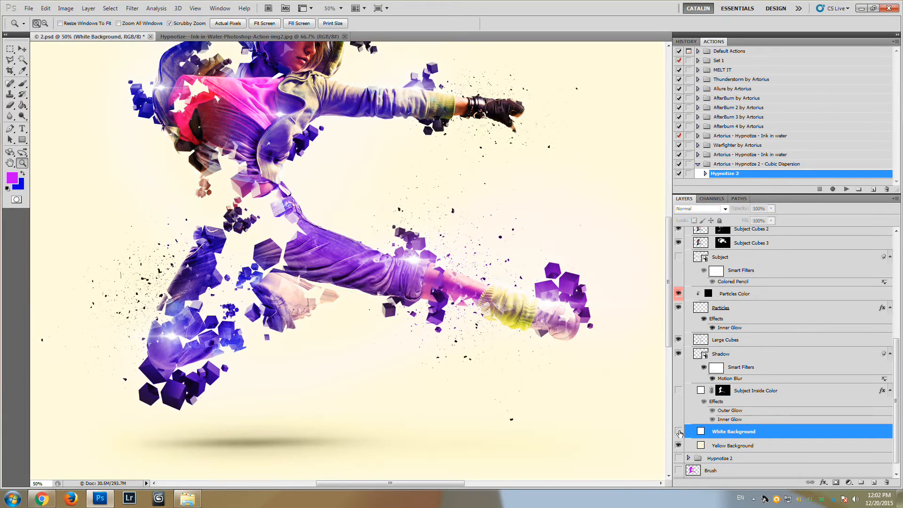
Step: Select the Yellow Background layer and hide it to bring back the original photo background behind the dancer
scroll(341, 264, "up", 3)
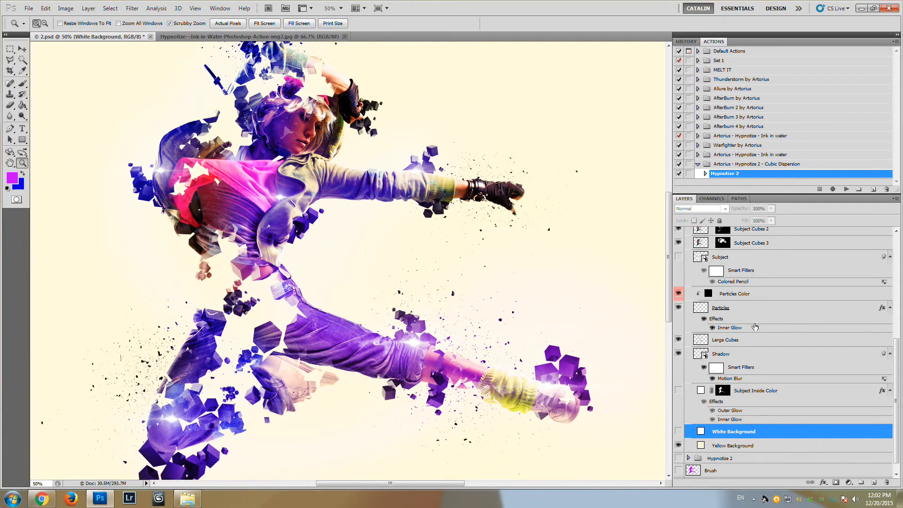
scroll(749, 363, "up", 2)
scroll(747, 361, "down", 3)
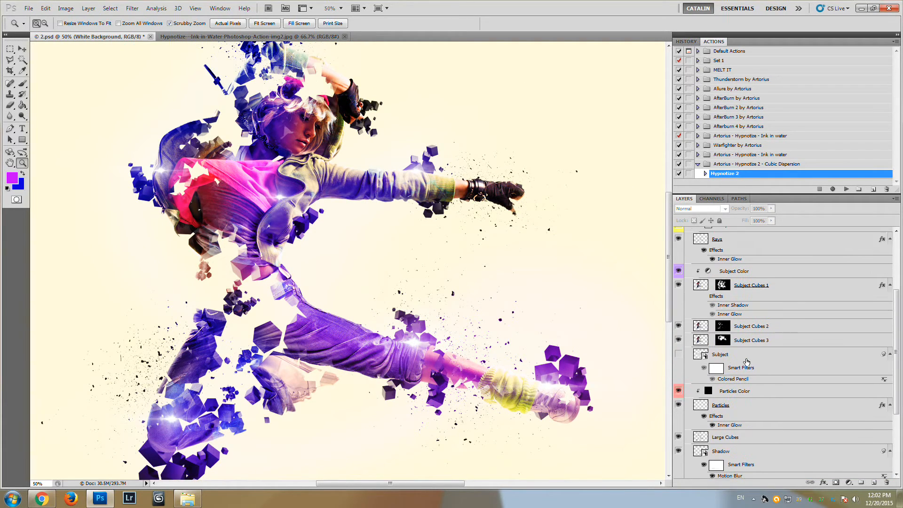
scroll(718, 426, "up", 7)
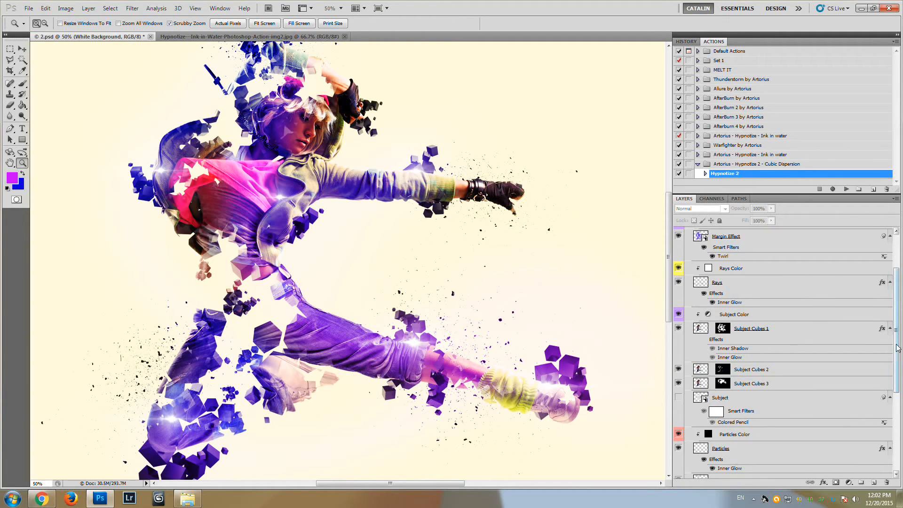
left_click_drag(897, 348, 900, 402)
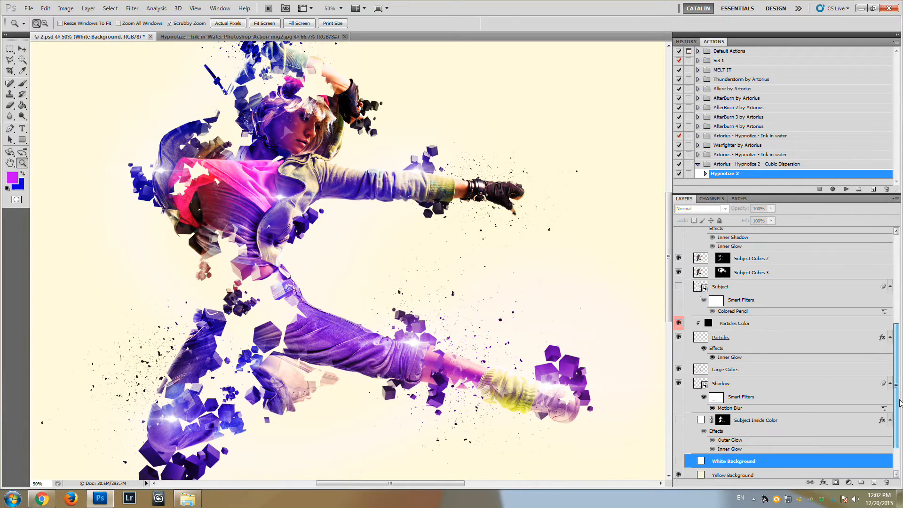
scroll(738, 405, "down", 1)
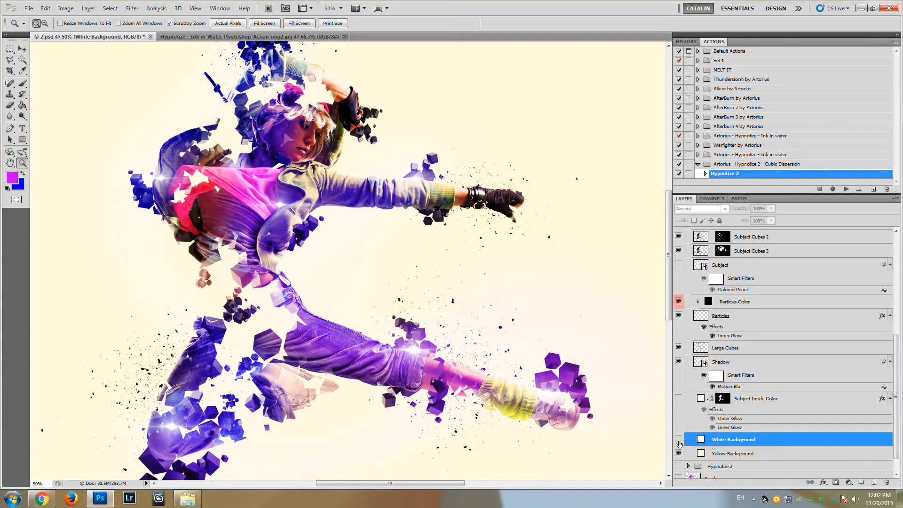
left_click(680, 453)
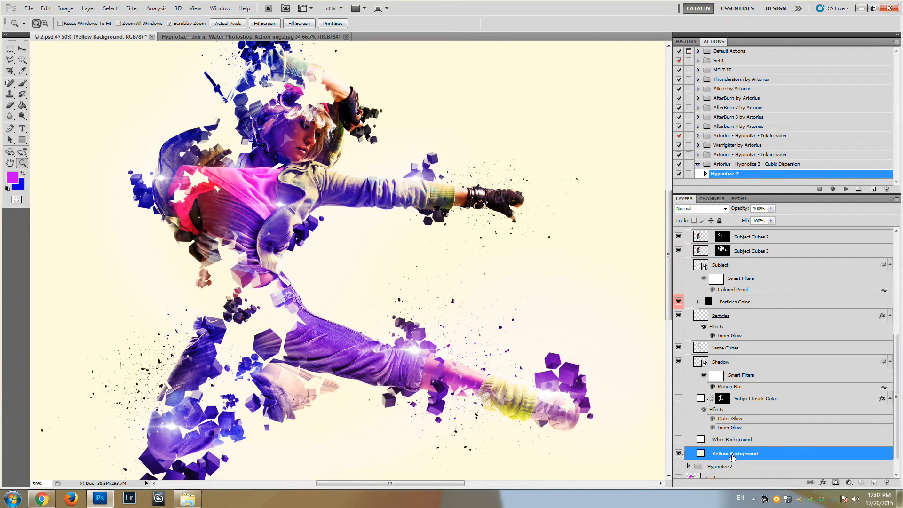
left_click(679, 454)
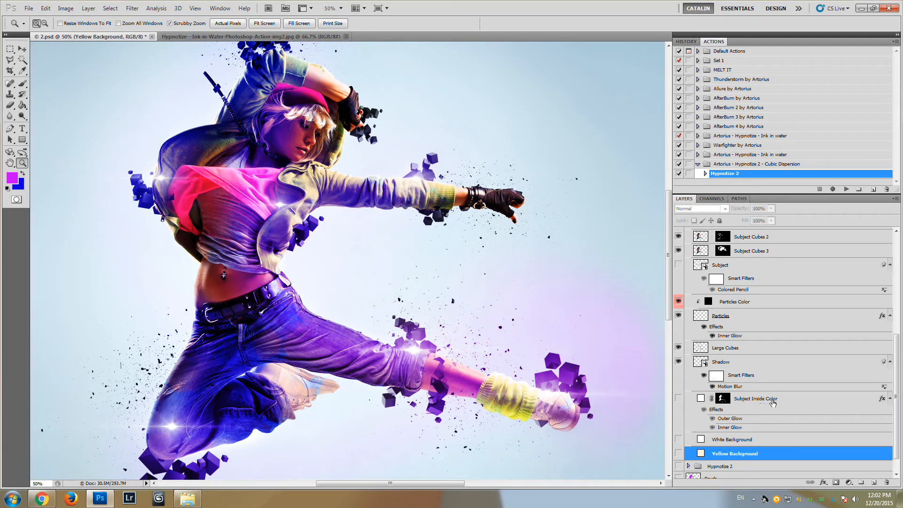
Step: Show the Subject Inside Color layer, select it and open its fill colour for editing
left_click(679, 399)
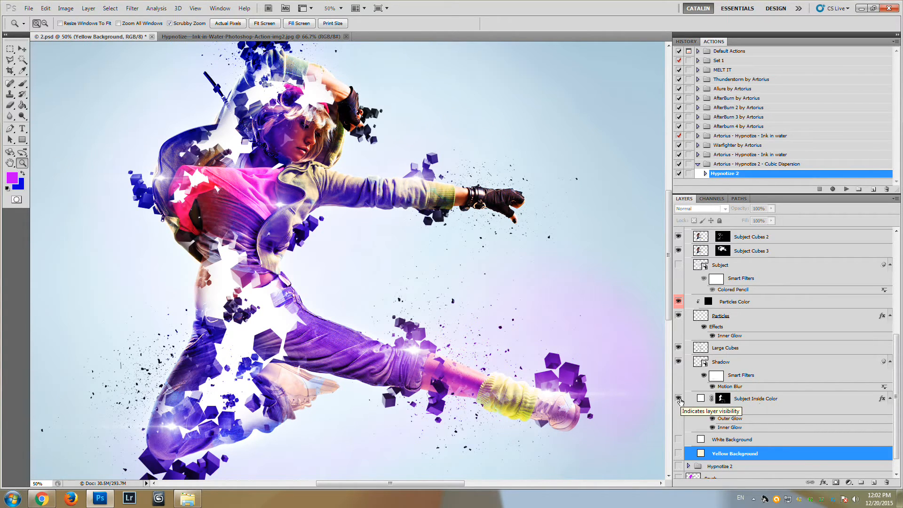
scroll(748, 364, "up", 2)
scroll(748, 364, "up", 2)
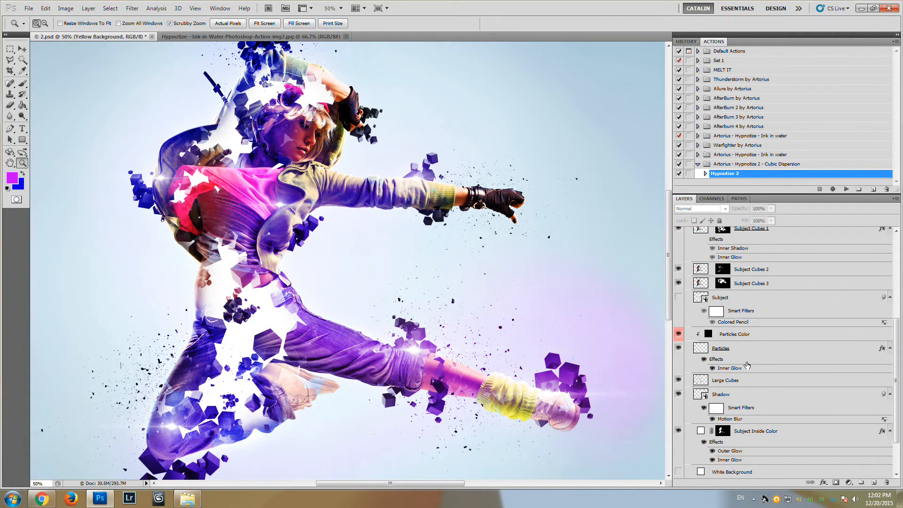
left_click(740, 432)
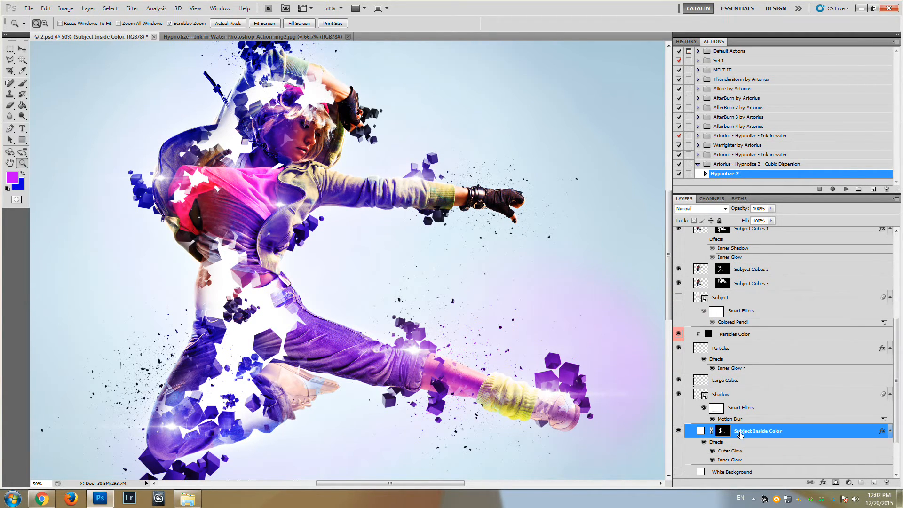
double_click(700, 432)
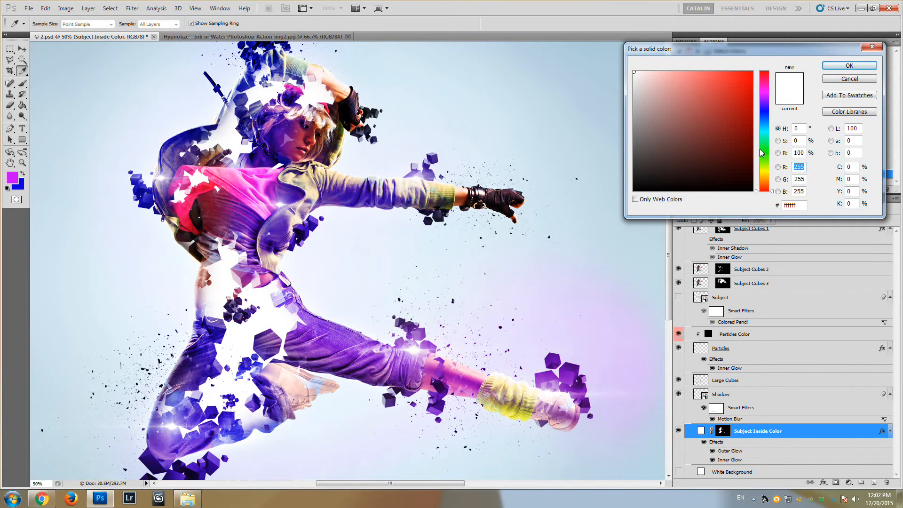
Step: Try green, blue and orange fills for the gaps inside the dancer, plus a yellow sampled from the leg warmer
left_click(766, 161)
left_click(753, 105)
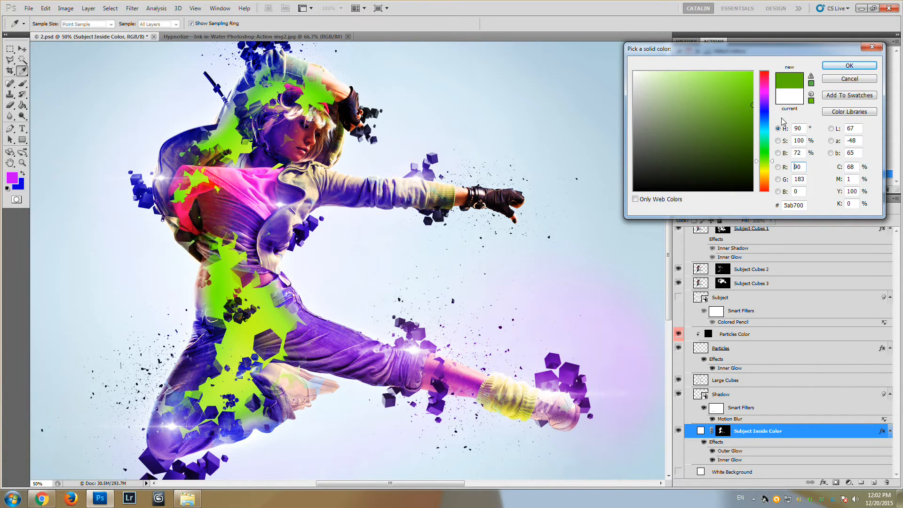
left_click(765, 121)
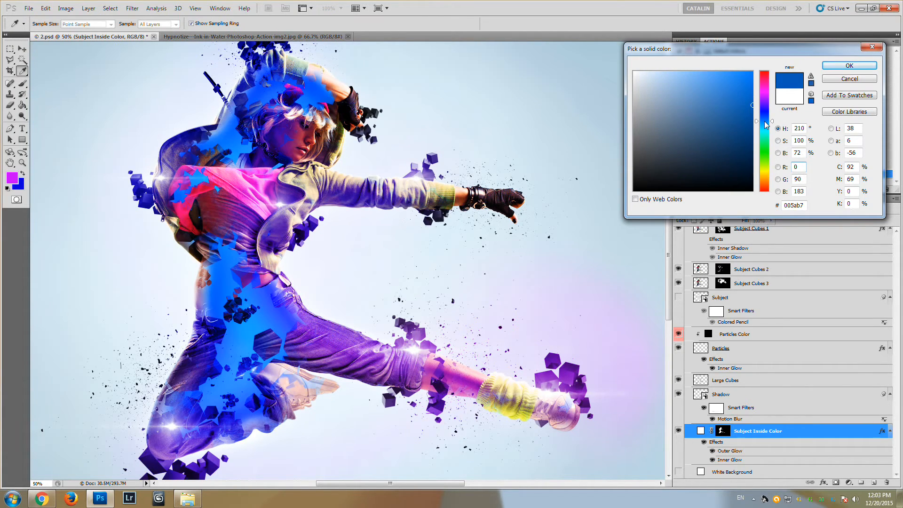
left_click(765, 151)
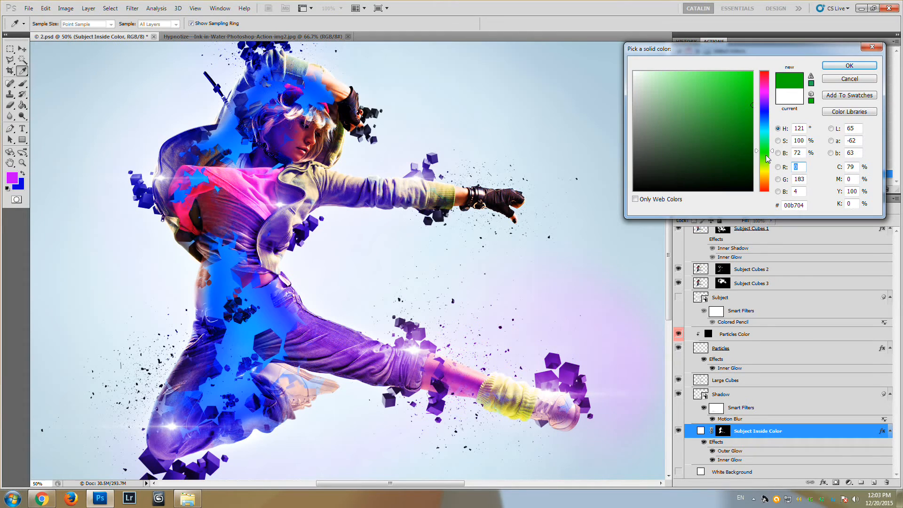
left_click(767, 189)
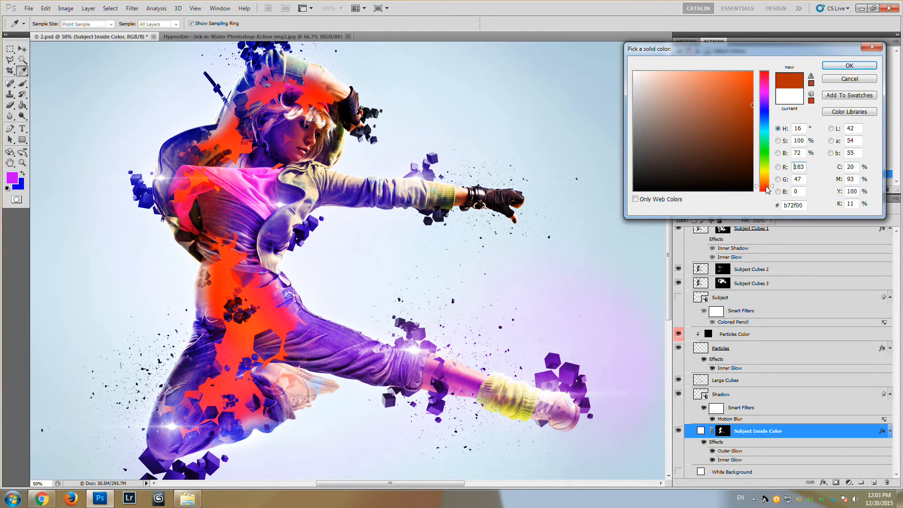
left_click(765, 124)
left_click(766, 158)
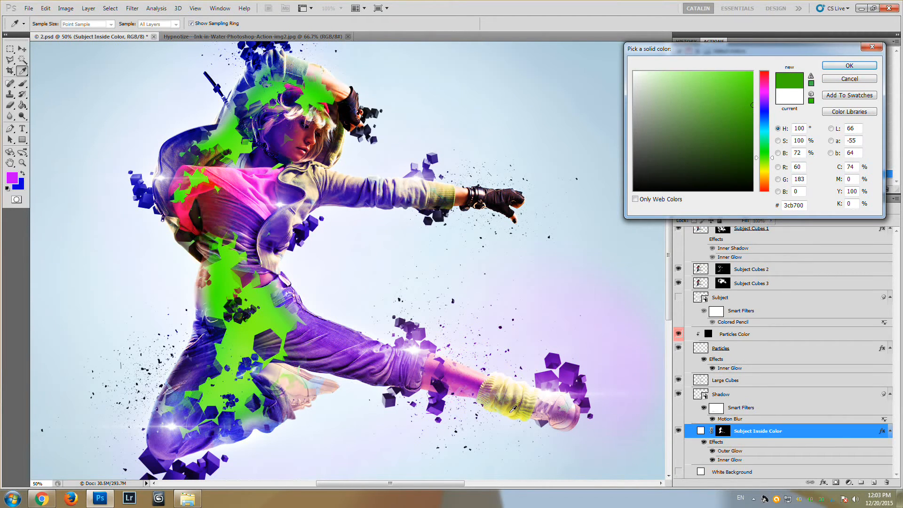
left_click(511, 411)
left_click(512, 412)
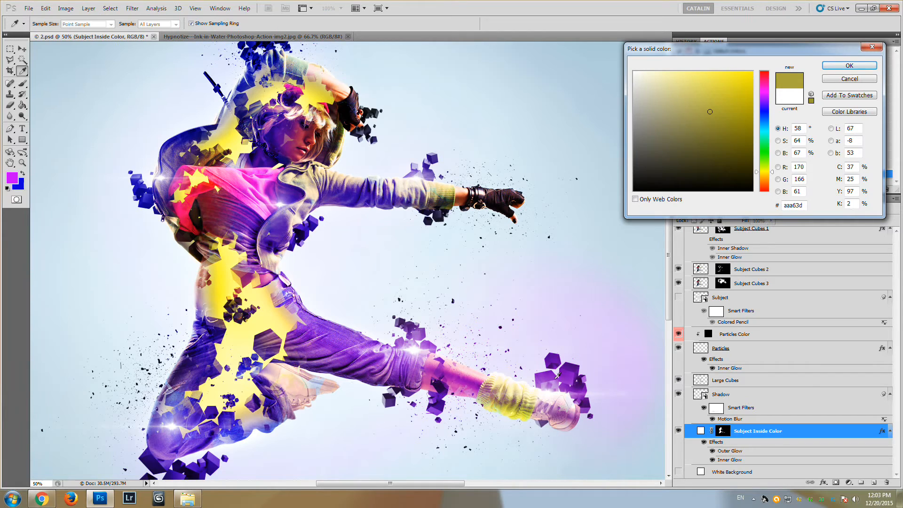
Step: Set the Subject Inside Color fill to bright green (63df08) and accept it
left_click_drag(768, 166, 767, 160)
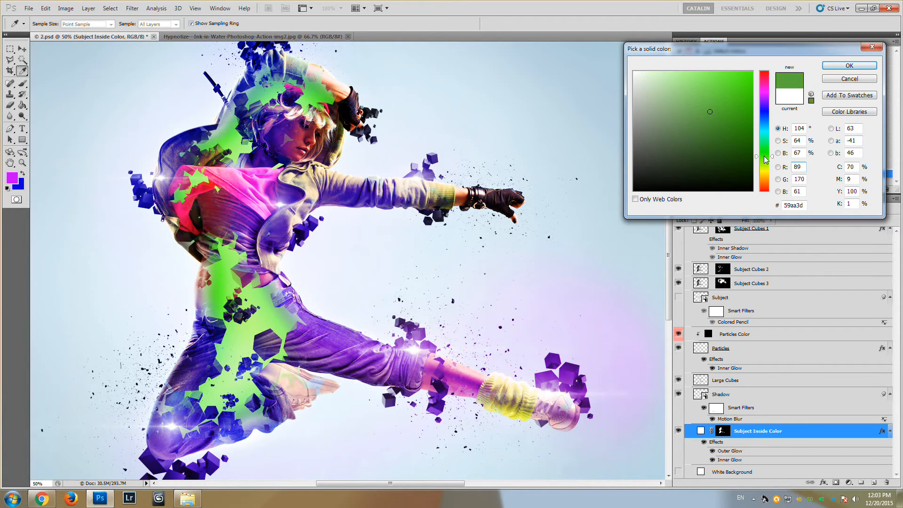
left_click(764, 160)
left_click(734, 97)
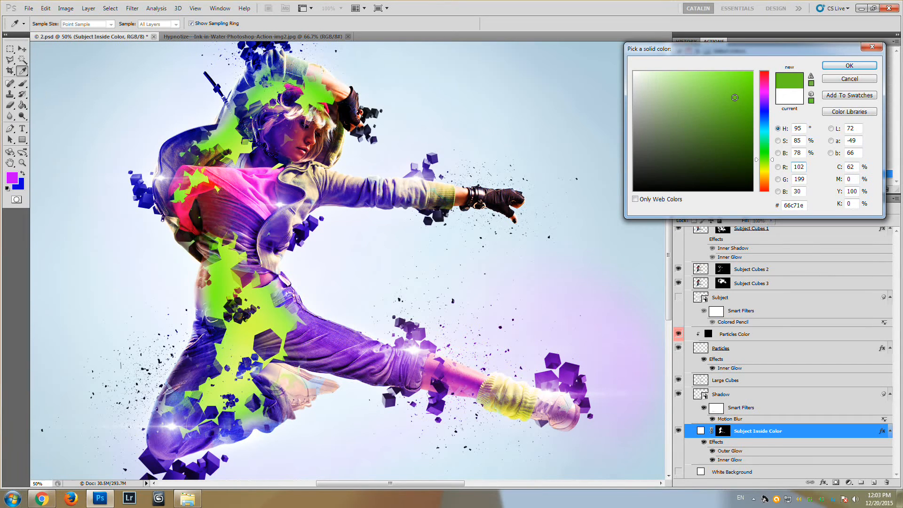
left_click_drag(734, 98, 748, 86)
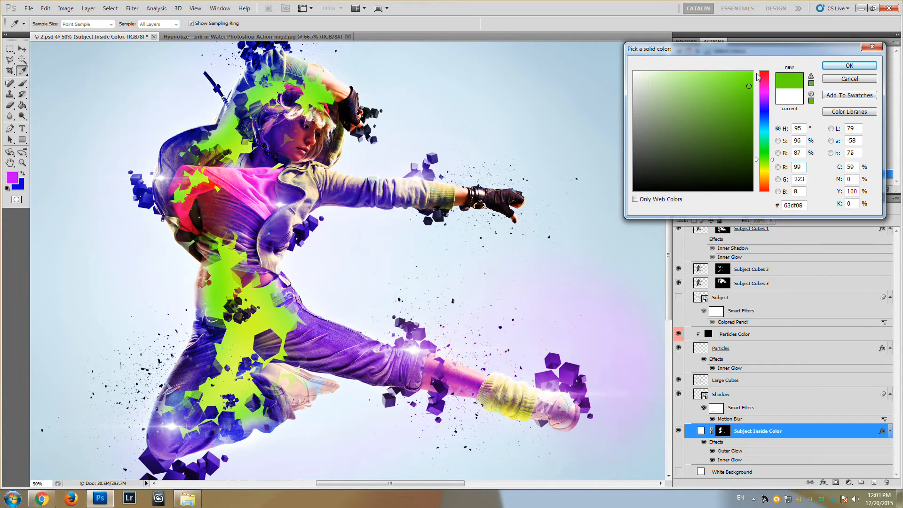
left_click(829, 67)
Step: Select the Subject Cubes 2 layer mask and shift it slightly with the Move tool
key("z")
scroll(743, 355, "up", 3)
scroll(743, 355, "up", 2)
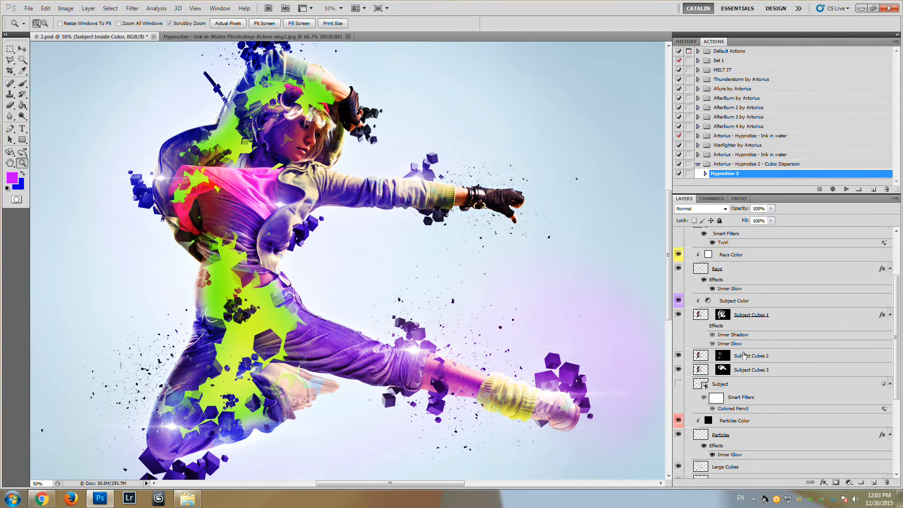
left_click(721, 359)
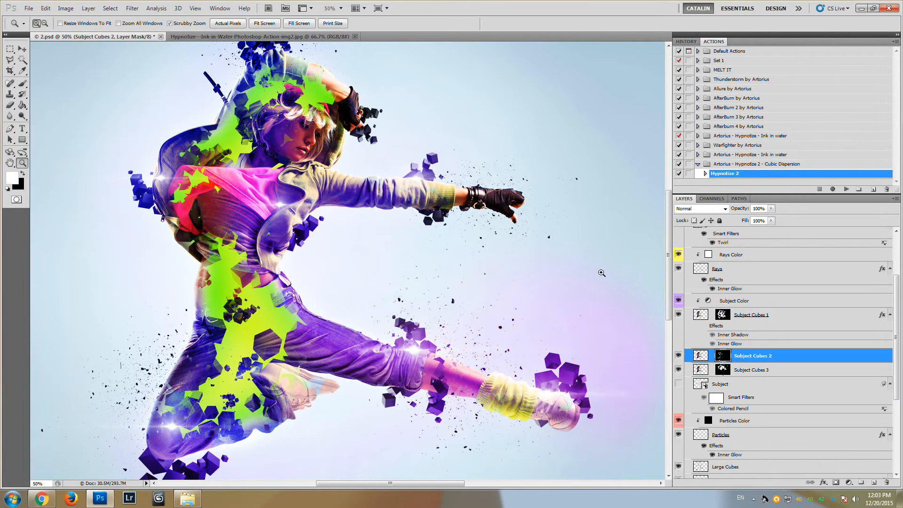
left_click(22, 50)
mouse_move(244, 285)
left_mouse_down()
mouse_move(235, 278)
mouse_move(245, 289)
left_mouse_up()
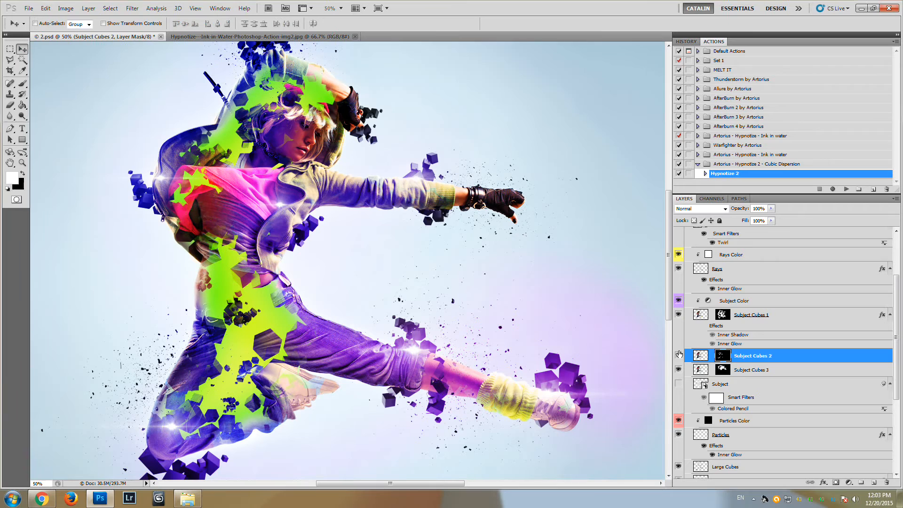
Step: Select the Subject Cubes 1 layer mask and move it to redistribute the green gaps across the torso and legs
left_click(722, 372)
left_click(722, 316)
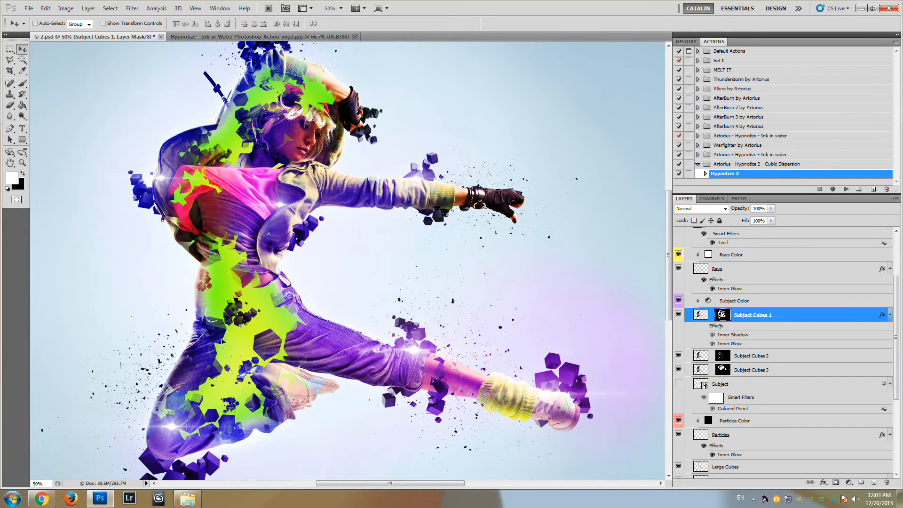
left_click_drag(223, 340, 225, 299)
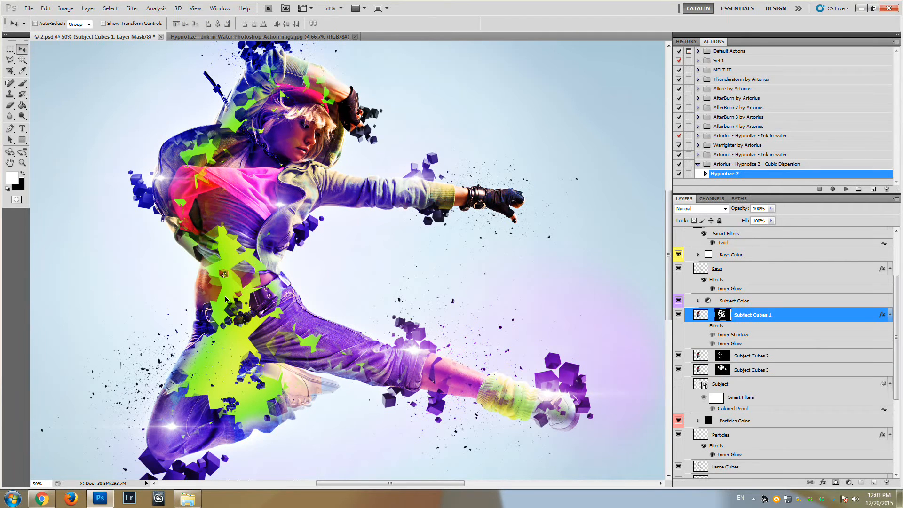
key("shift+Left")
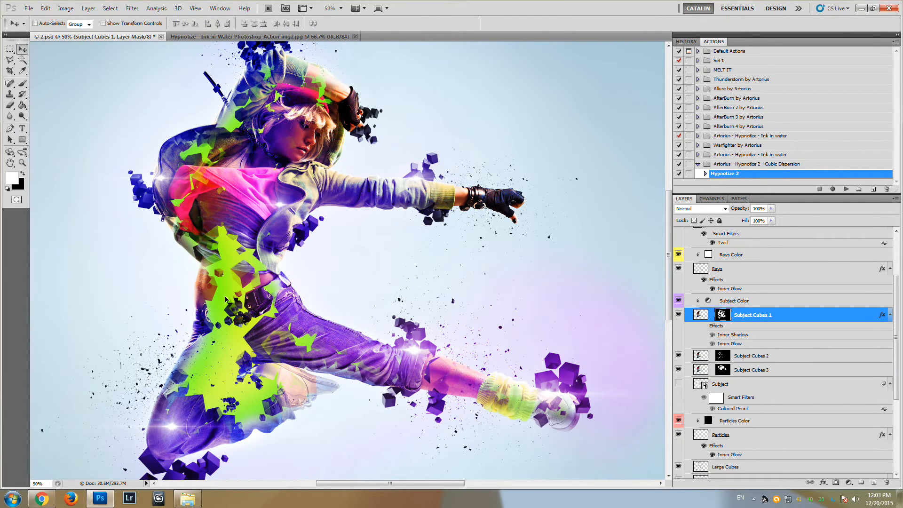
scroll(193, 350, "down", 1)
scroll(123, 342, "up", 4)
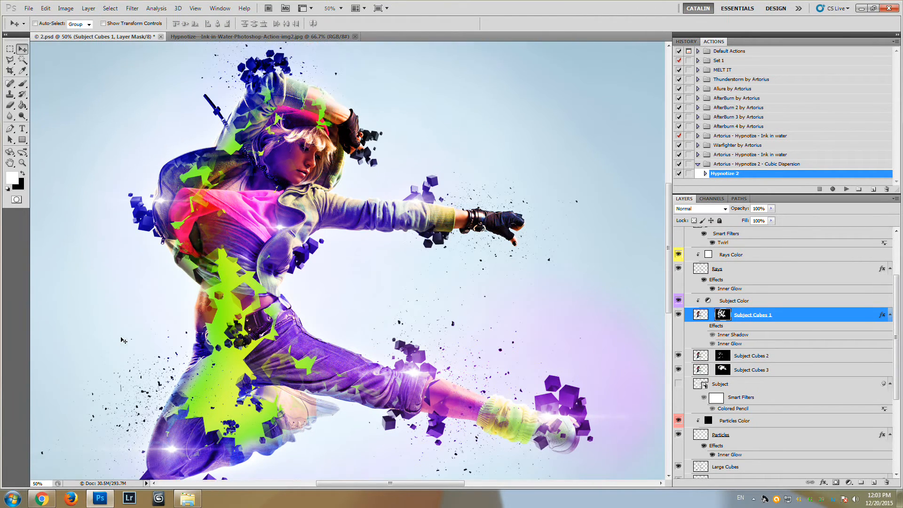
scroll(123, 342, "down", 4)
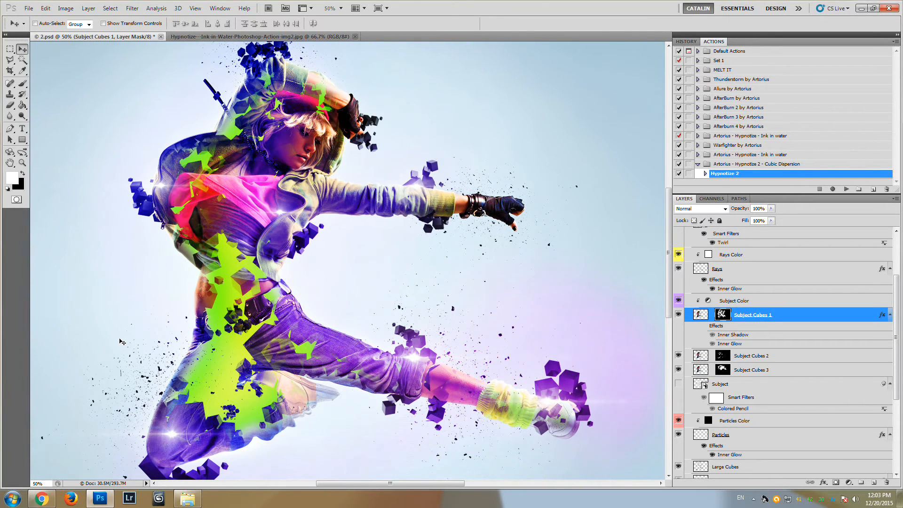
Step: View the torso at 66.7% and toggle Subject Cubes 3 and 2 to compare their effect, ending with the Subject Cubes 2 mask selected
left_click(22, 162)
left_click(187, 250)
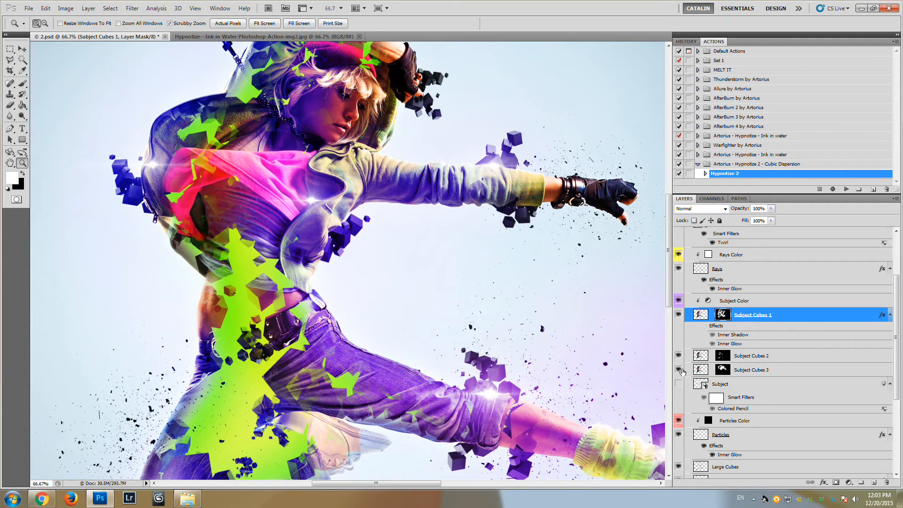
left_click(678, 370)
left_click(678, 356)
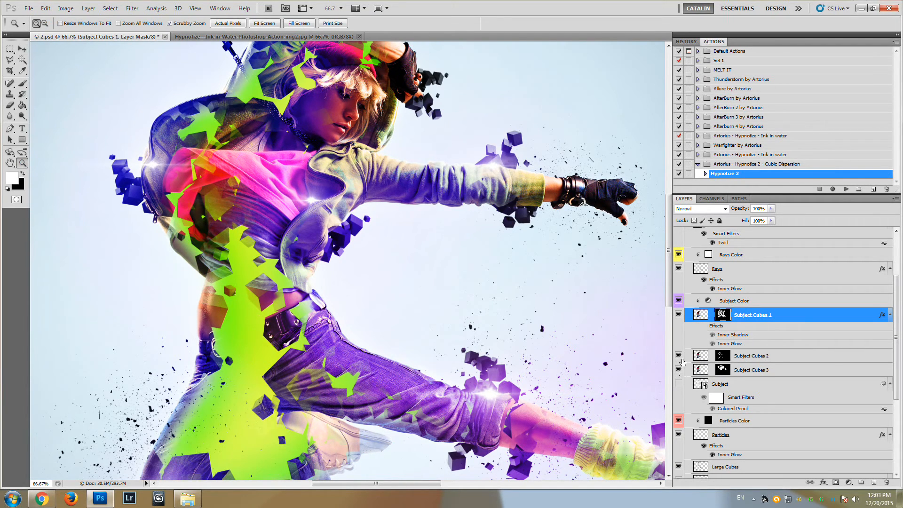
left_click(678, 355)
left_click(725, 358)
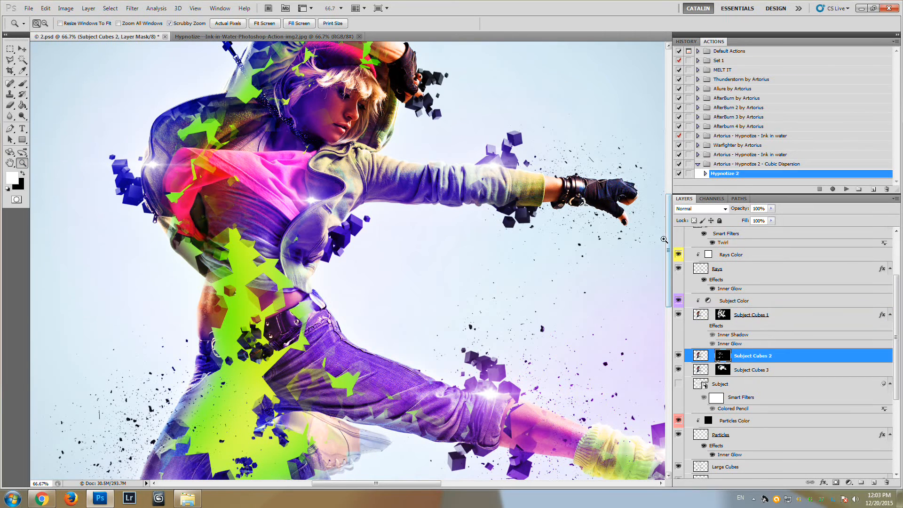
Step: Show the Subject layer with its Colored Pencil smart filter beneath the cube layers and select it
scroll(668, 251, "down", 2)
scroll(733, 344, "up", 3)
scroll(733, 343, "up", 1)
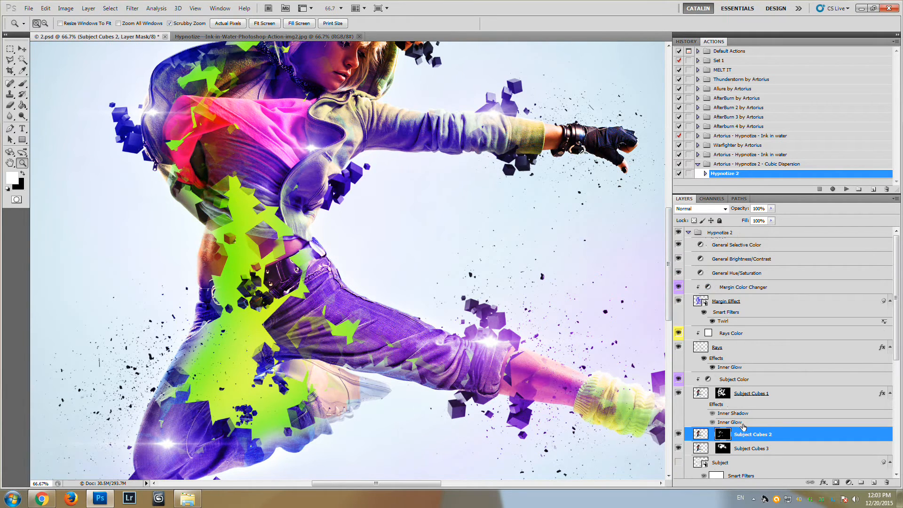
scroll(737, 439, "down", 3)
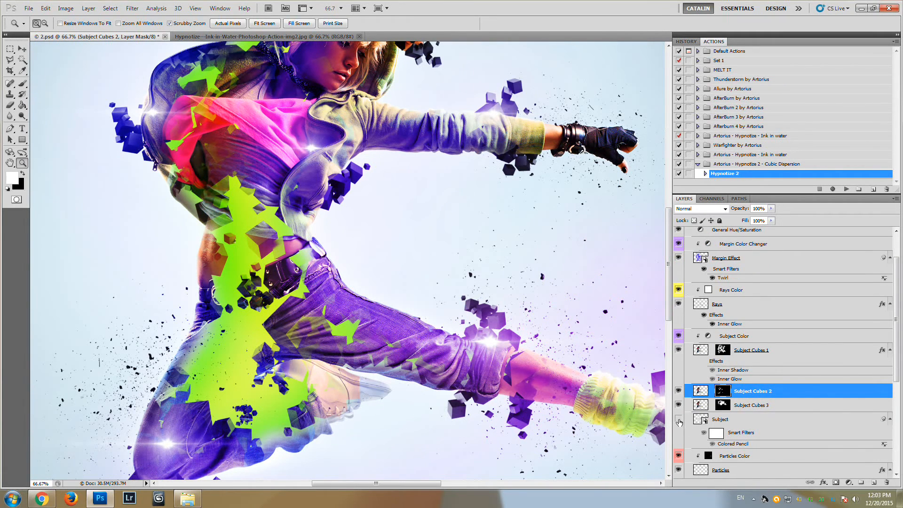
left_click(679, 420)
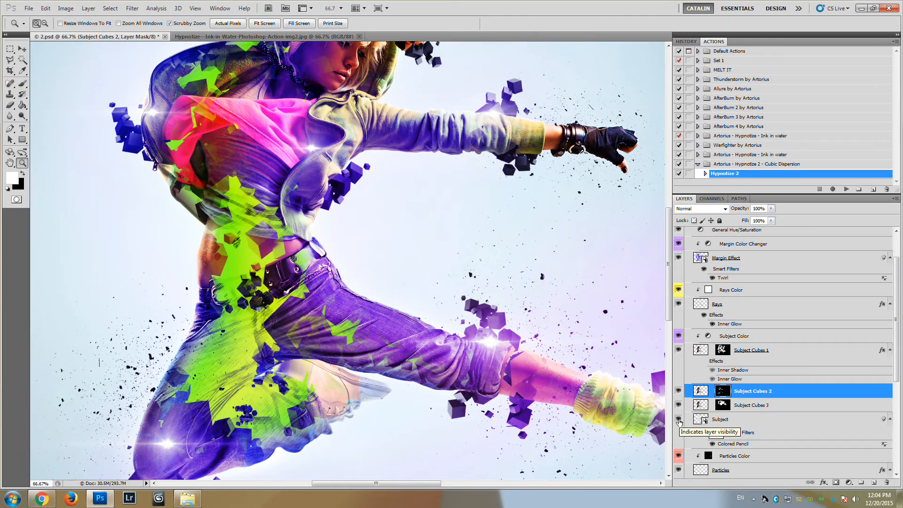
left_click(750, 425)
scroll(749, 424, "down", 3)
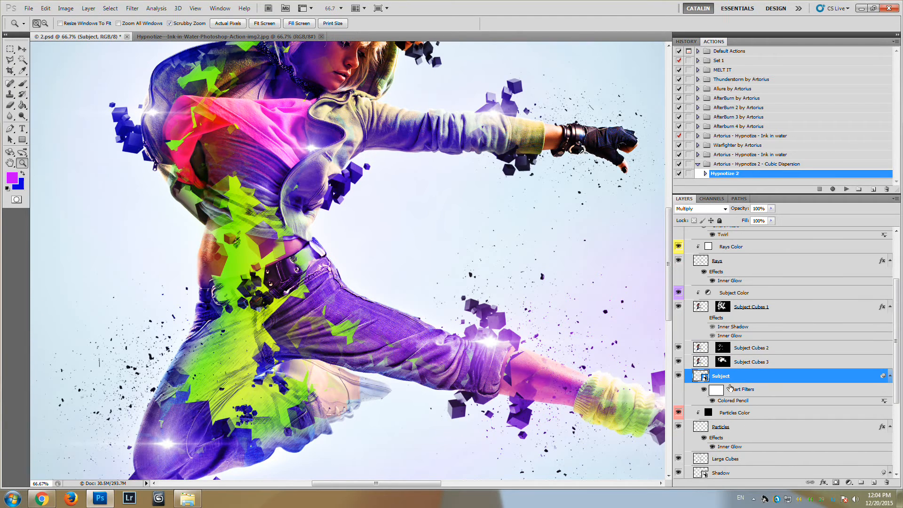
Step: Toggle the Subject layer off and on to examine the pencil sketch lines it adds over the dancer's green areas
left_click(678, 376)
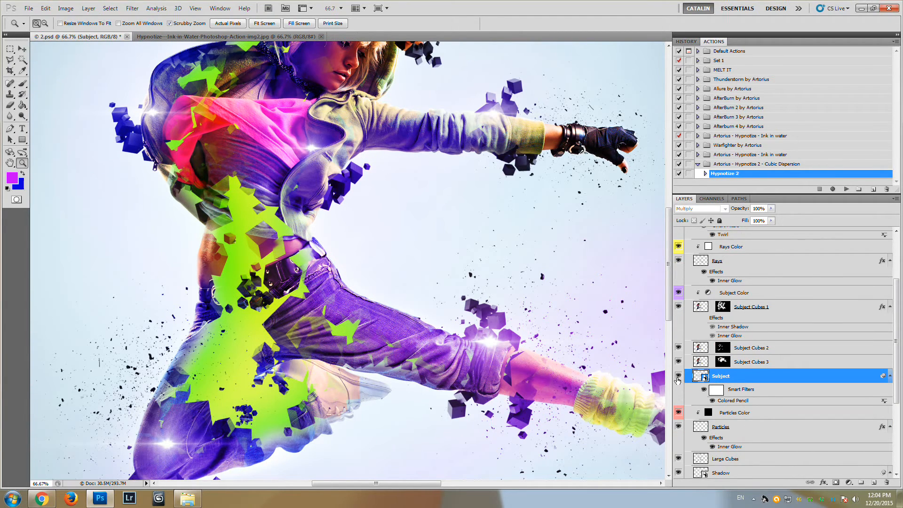
scroll(307, 382, "down", 1)
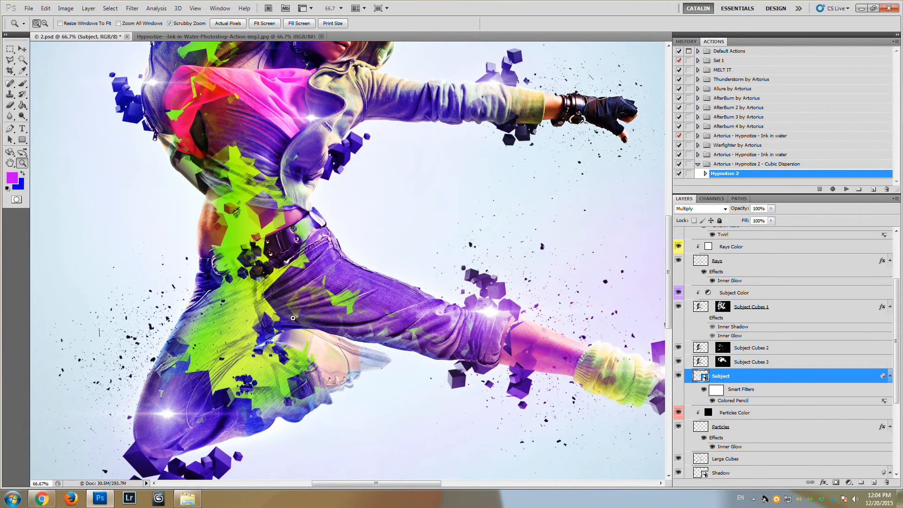
scroll(211, 358, "up", 4)
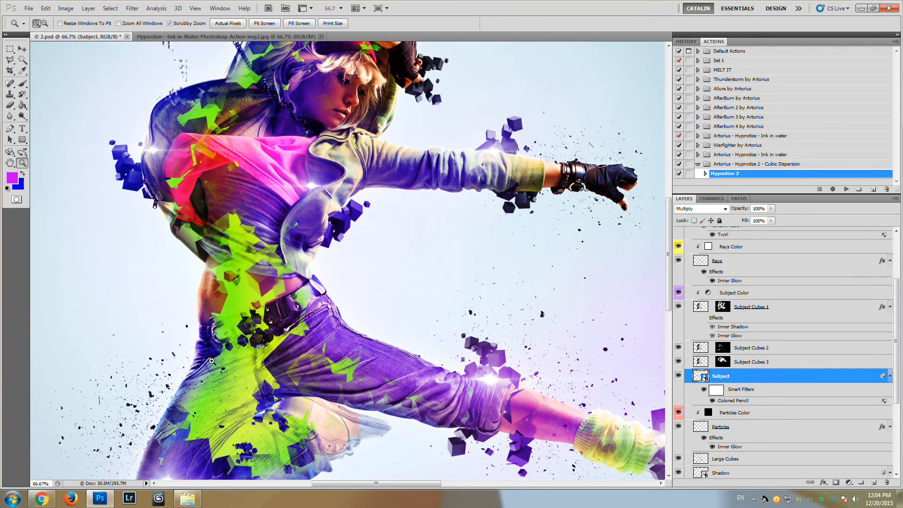
scroll(209, 358, "down", 3)
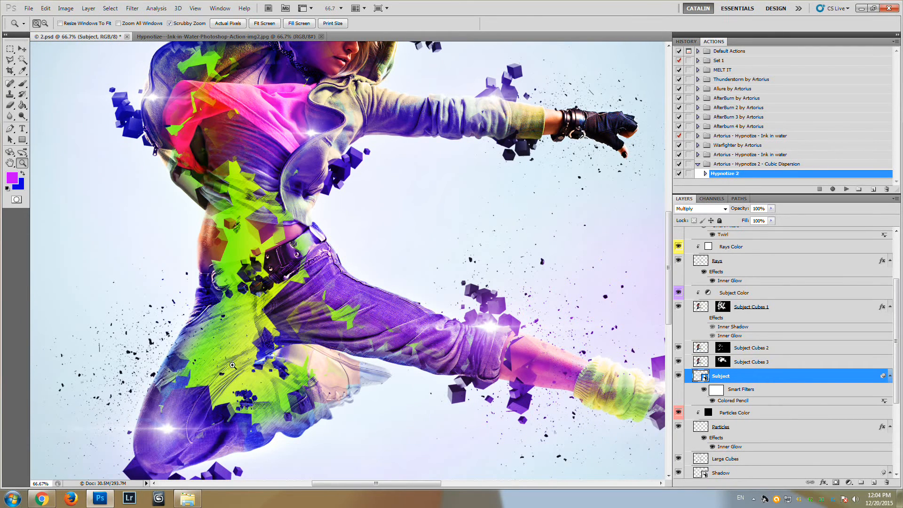
scroll(271, 290, "up", 2)
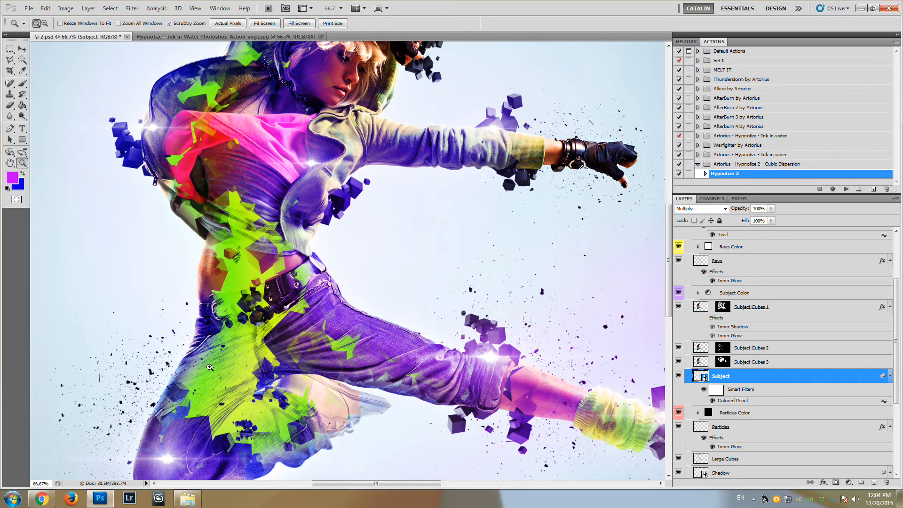
mouse_move(668, 268)
left_mouse_down()
mouse_move(666, 253)
mouse_move(668, 275)
left_mouse_up()
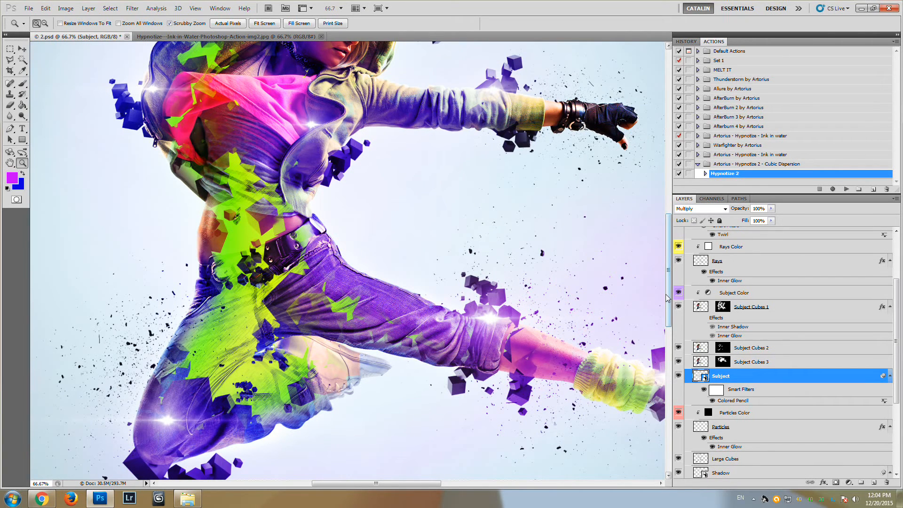
mouse_move(670, 299)
left_mouse_down()
mouse_move(670, 308)
mouse_move(666, 290)
left_mouse_up()
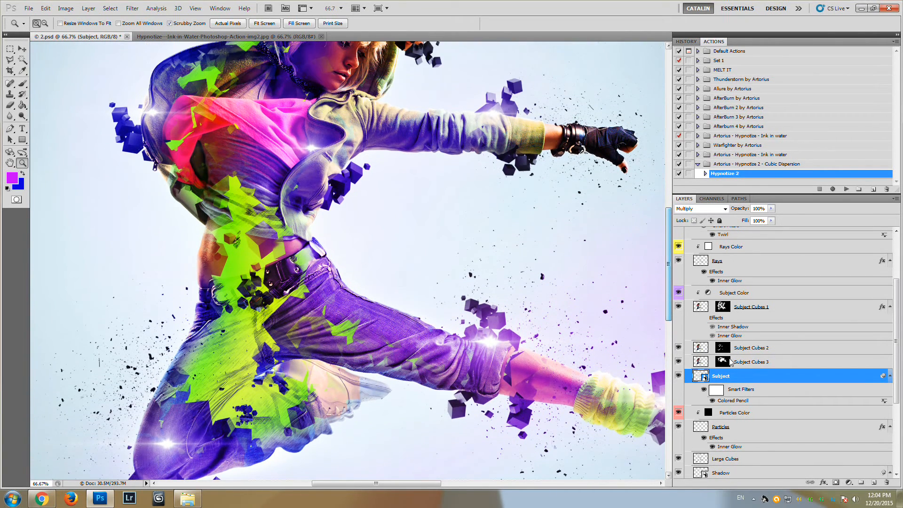
Step: Set the pencil width of the Subject layer's Colored Pencil smart filter to 11 and view the whole image at 33.3%
double_click(739, 401)
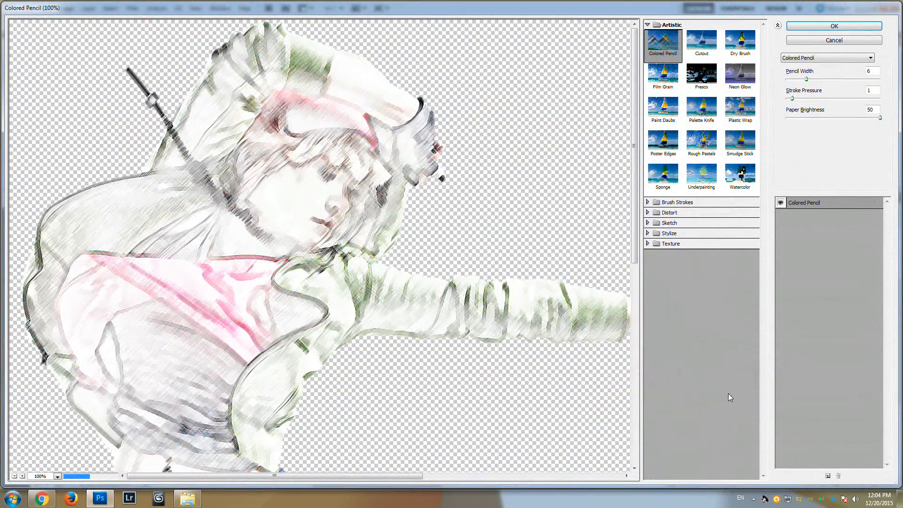
left_click_drag(361, 411, 374, 207)
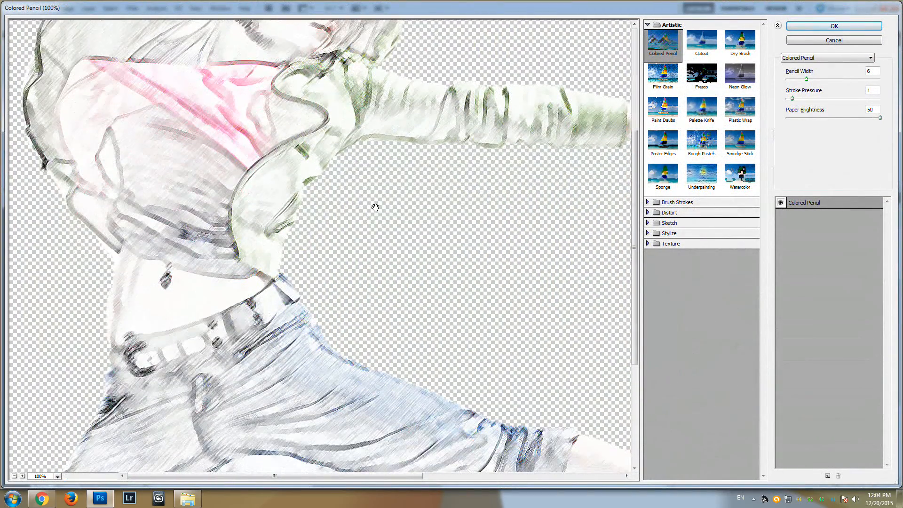
left_click(827, 80)
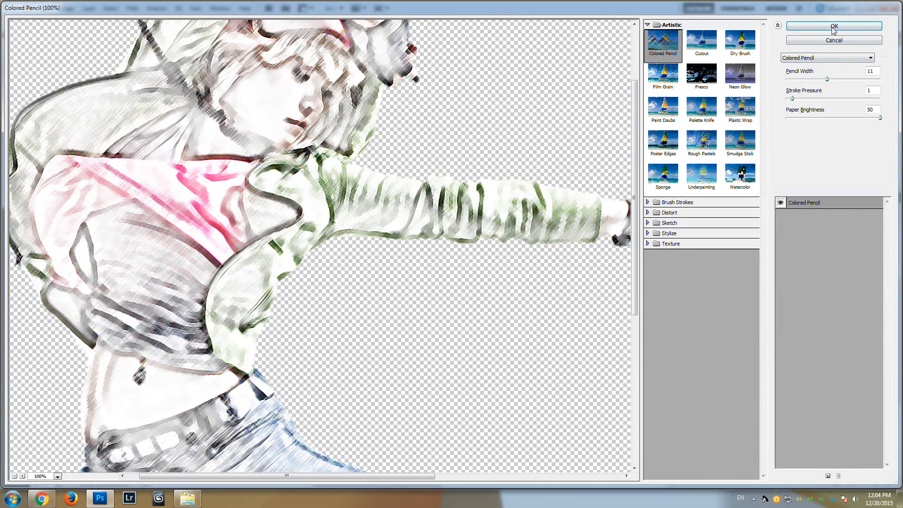
left_click(832, 27)
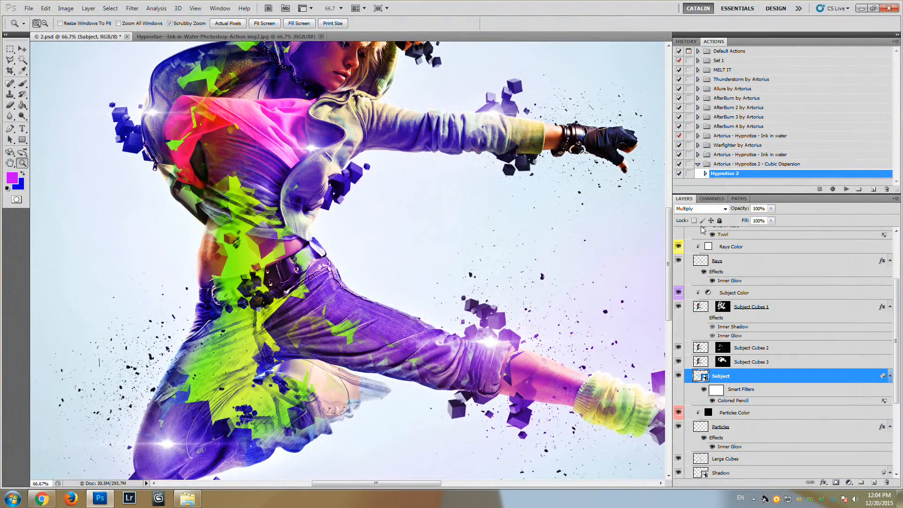
mouse_move(668, 236)
left_mouse_down()
mouse_move(665, 210)
mouse_move(662, 243)
left_mouse_up()
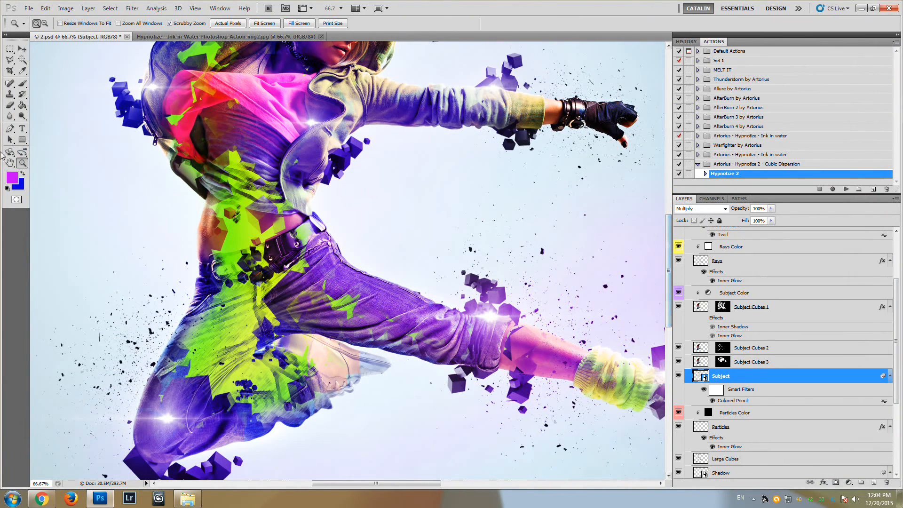
left_click(394, 242, "alt")
left_click(394, 243, "alt")
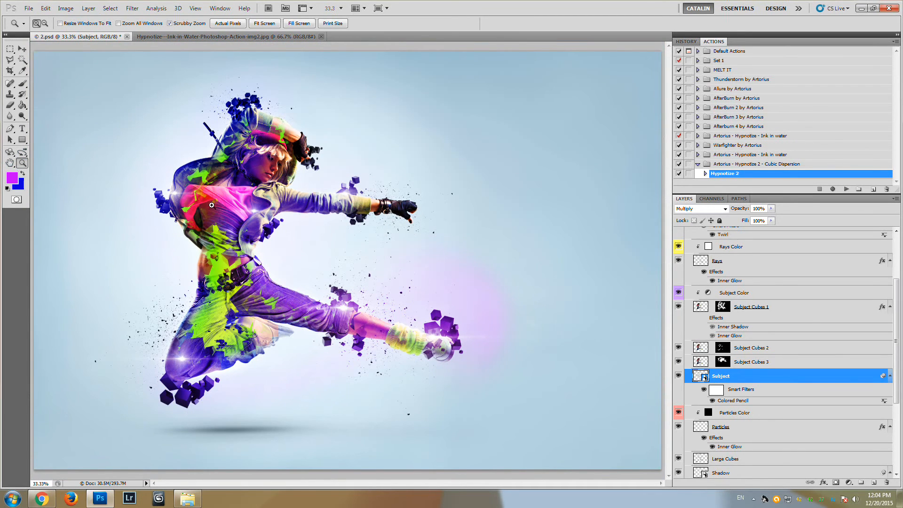
Step: Try several hues for the Rays Color fill layer and set it to magenta e000ee
scroll(826, 394, "up", 2)
scroll(825, 394, "up", 3)
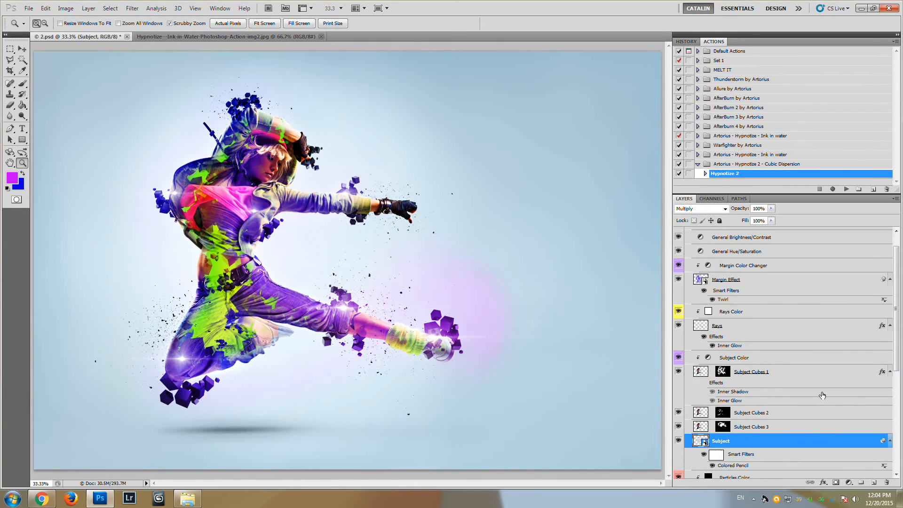
scroll(822, 396, "down", 5)
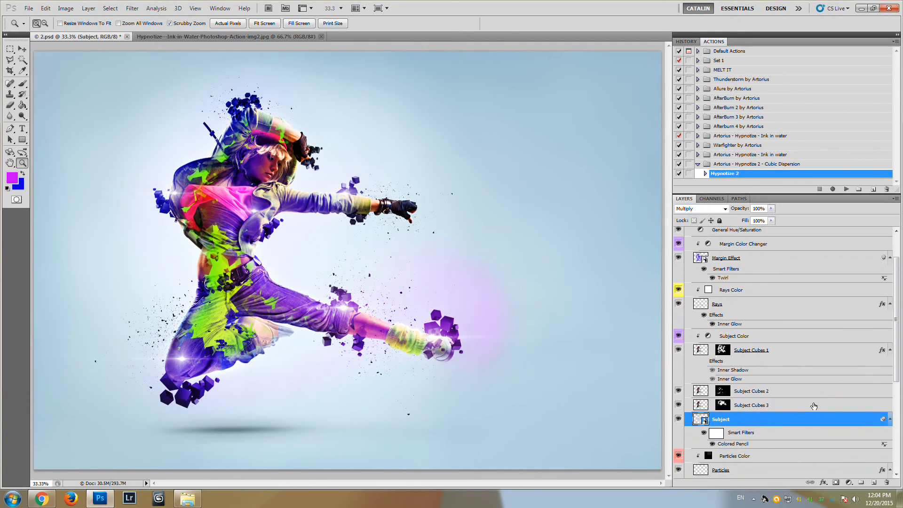
scroll(757, 425, "up", 3)
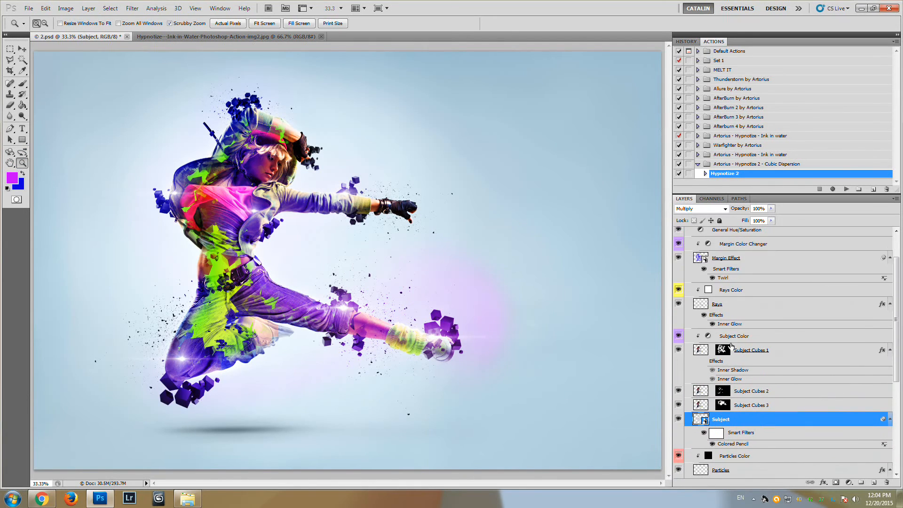
double_click(708, 292)
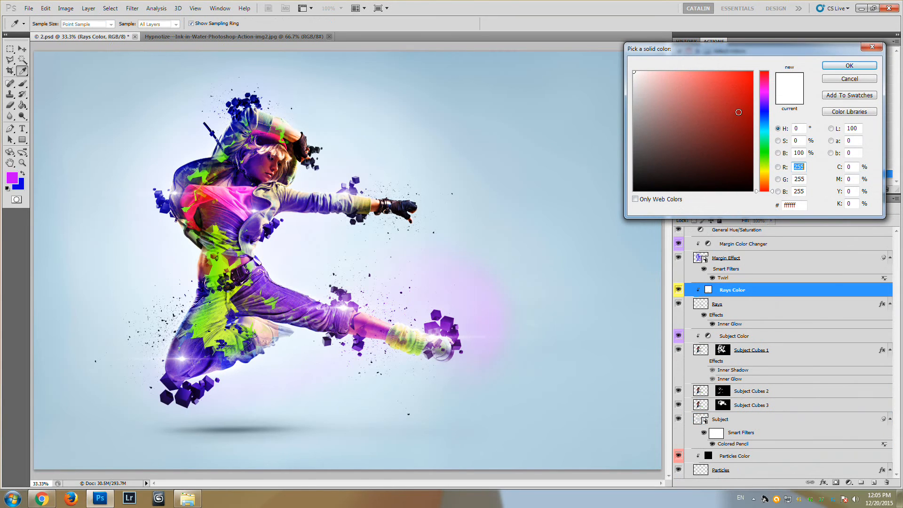
left_click_drag(739, 112, 752, 79)
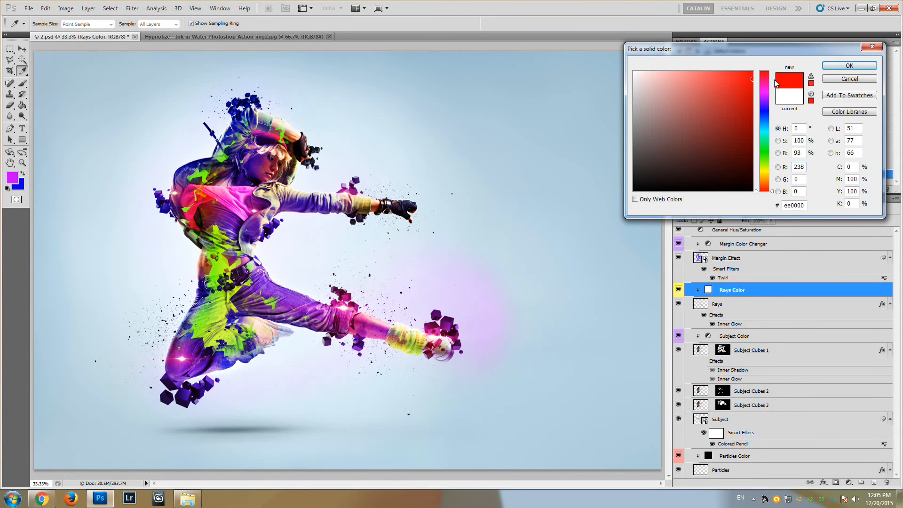
left_click(765, 124)
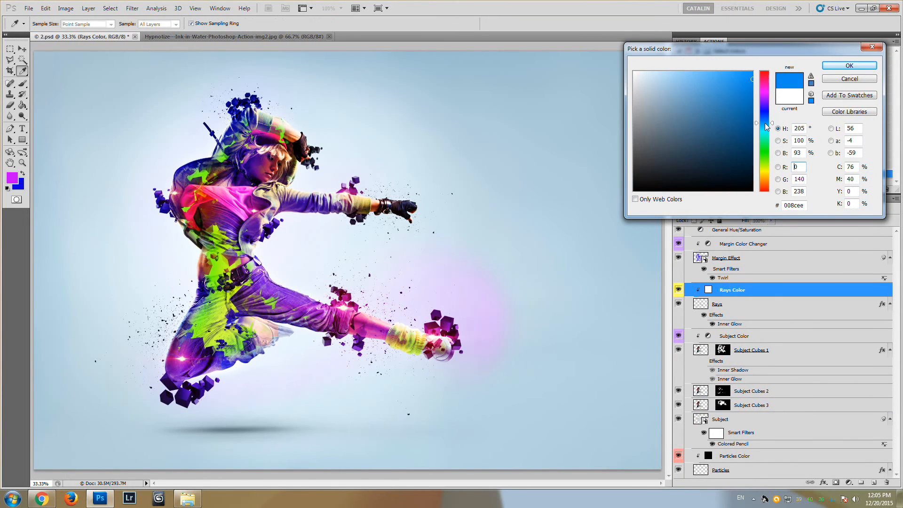
left_click(766, 151)
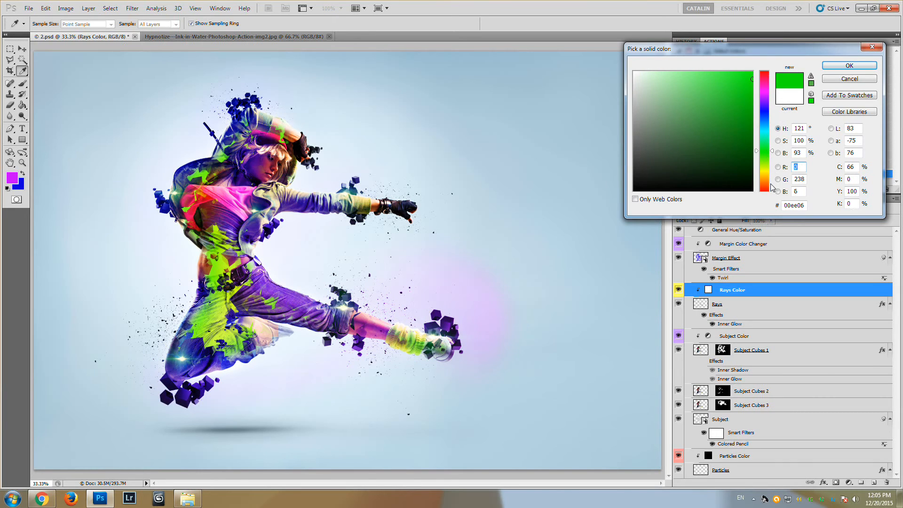
left_click(765, 187)
left_click(767, 90)
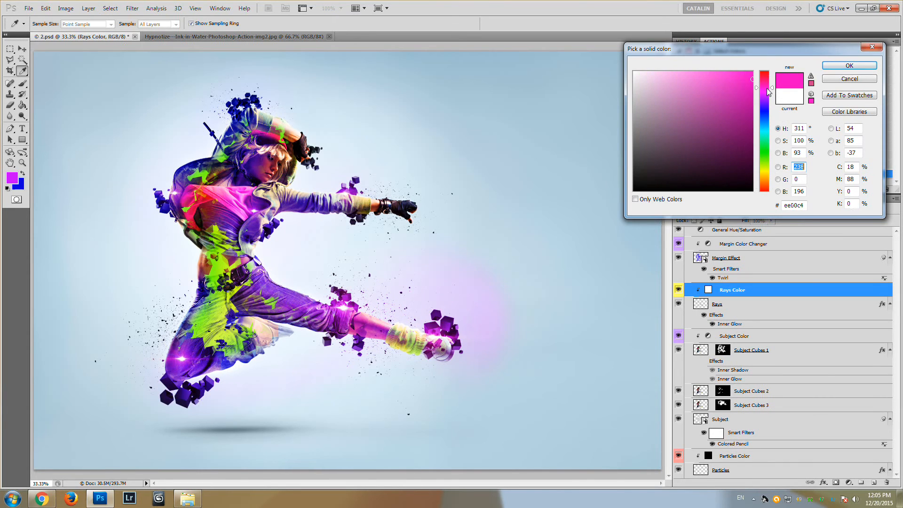
left_click(768, 124)
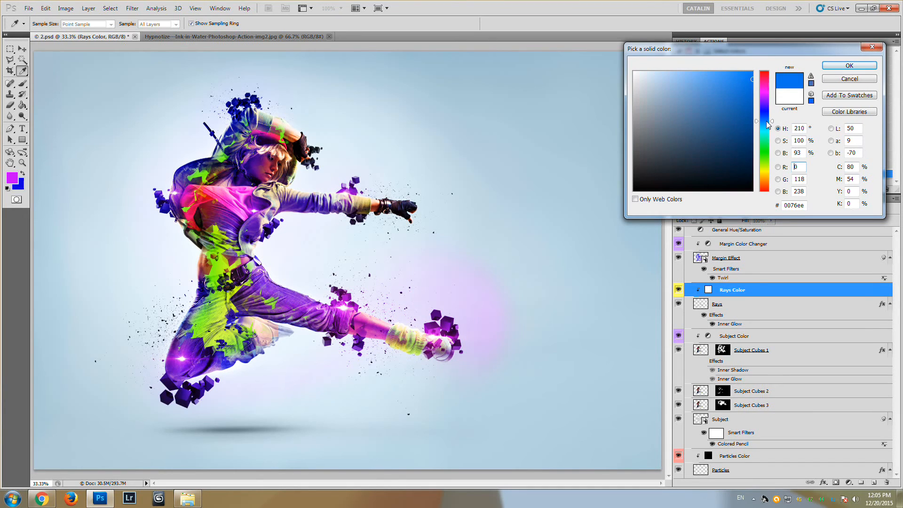
left_click(767, 154)
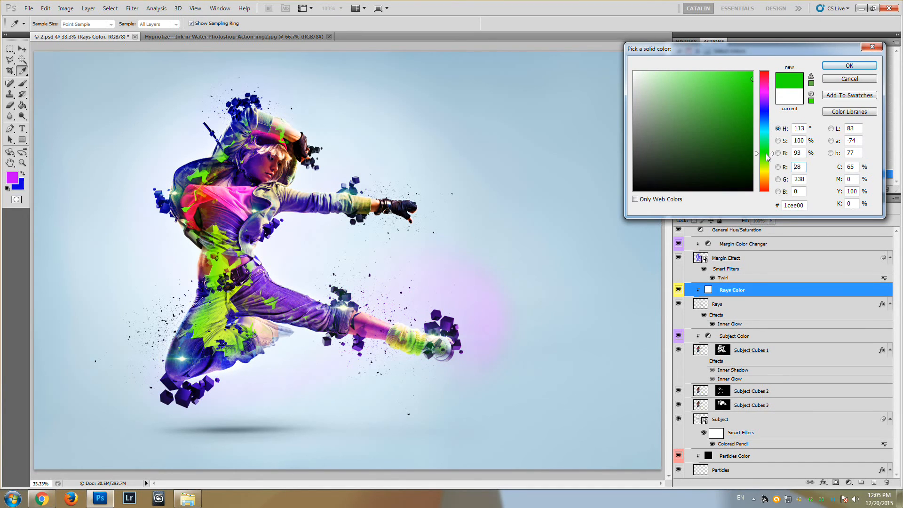
left_click(766, 95)
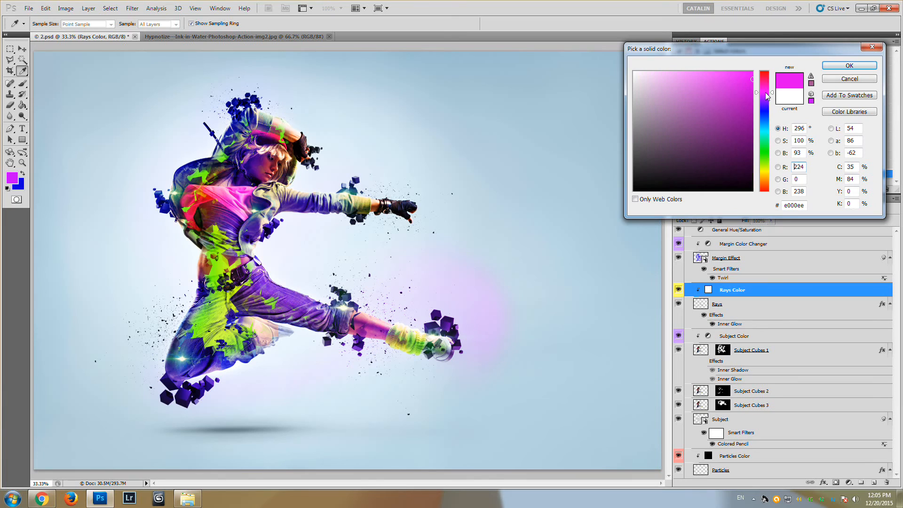
left_click(838, 68)
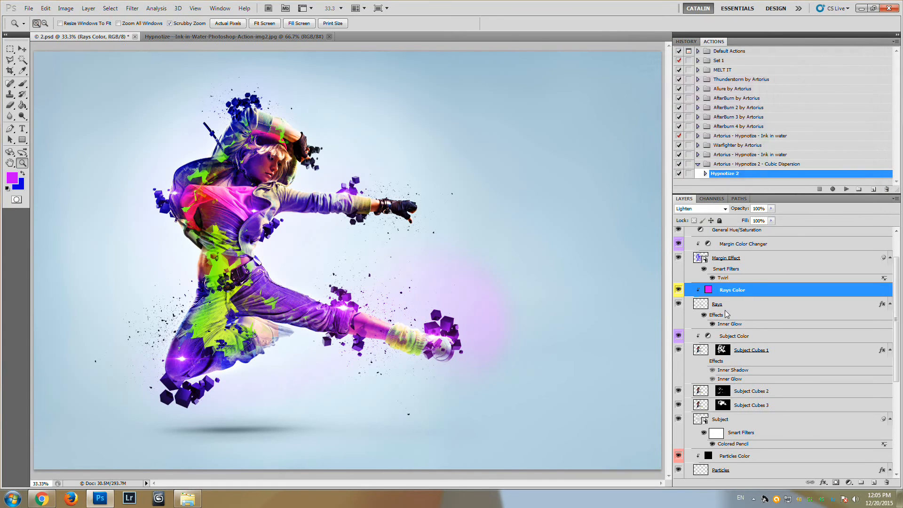
Step: Compare the image with and without the Margin Effect layer, leaving it visible, and view the dancer at 50%
left_click(678, 258)
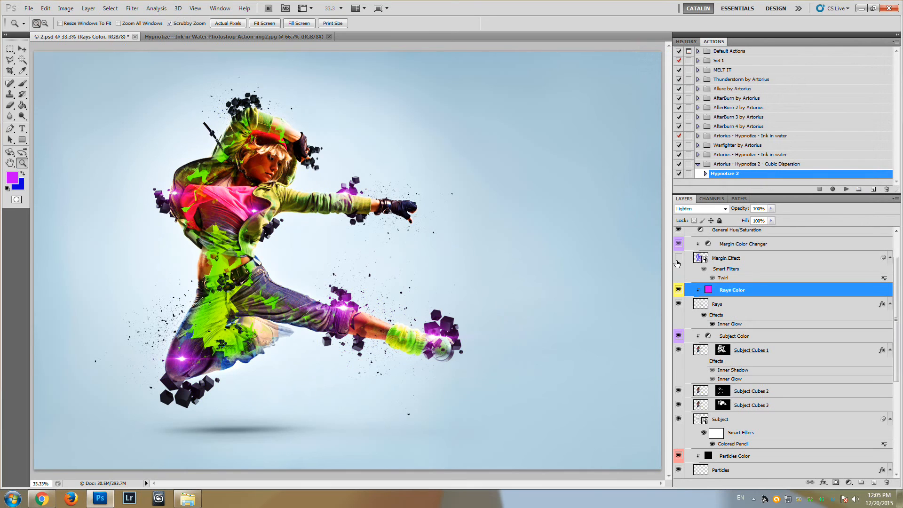
left_click(678, 259)
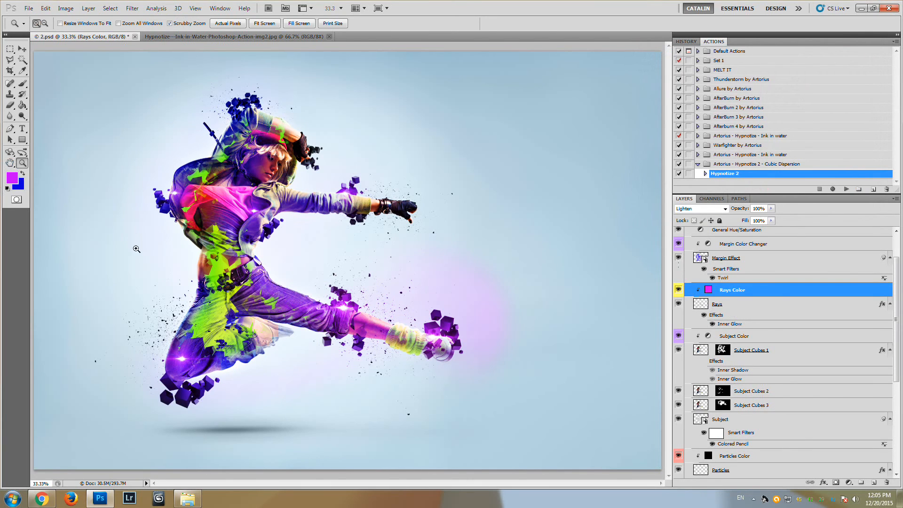
left_click(189, 264)
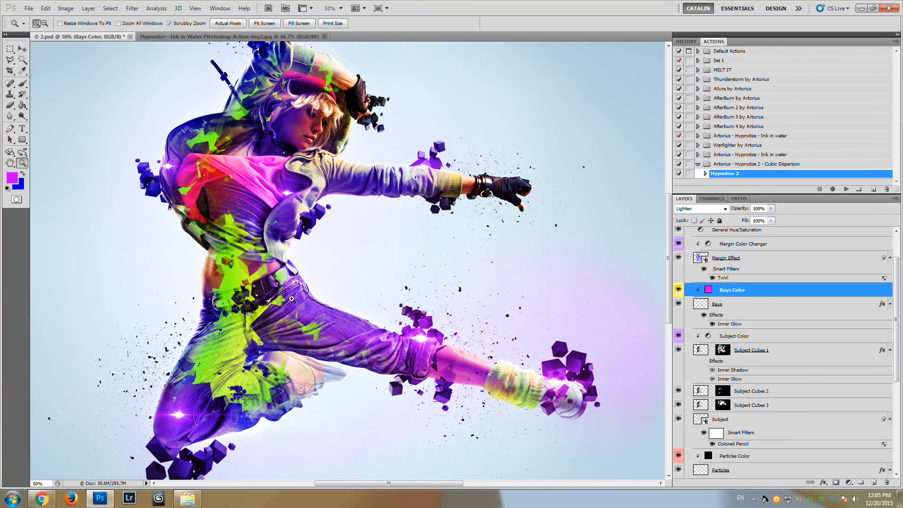
Step: Collapse the visible Hypnotize 2 layer group to review the layer stack and expand it again
scroll(792, 373, "up", 4)
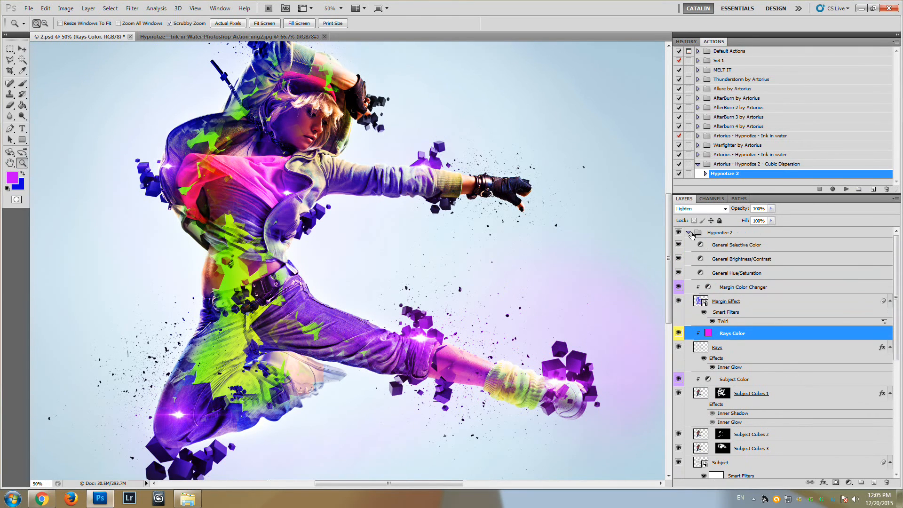
left_click(689, 233)
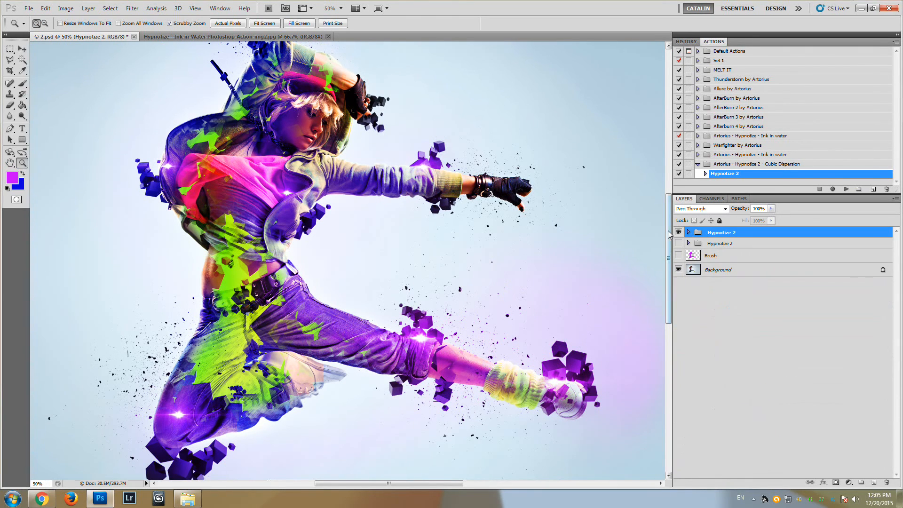
mouse_move(669, 233)
left_mouse_down()
mouse_move(669, 195)
mouse_move(670, 226)
left_mouse_up()
left_click(688, 233)
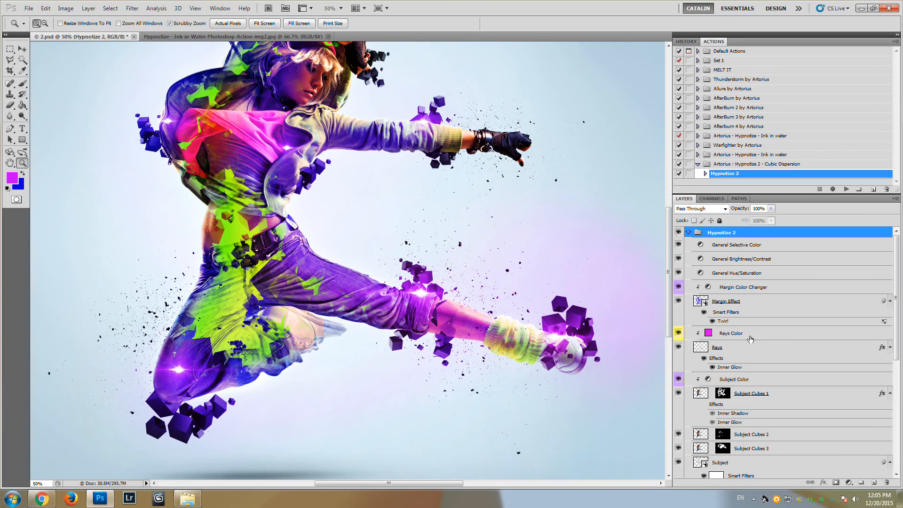
Step: Toggle the layer effects of Subject Cubes 1 on and off to compare the cubes, leaving the effects hidden
scroll(792, 318, "down", 1)
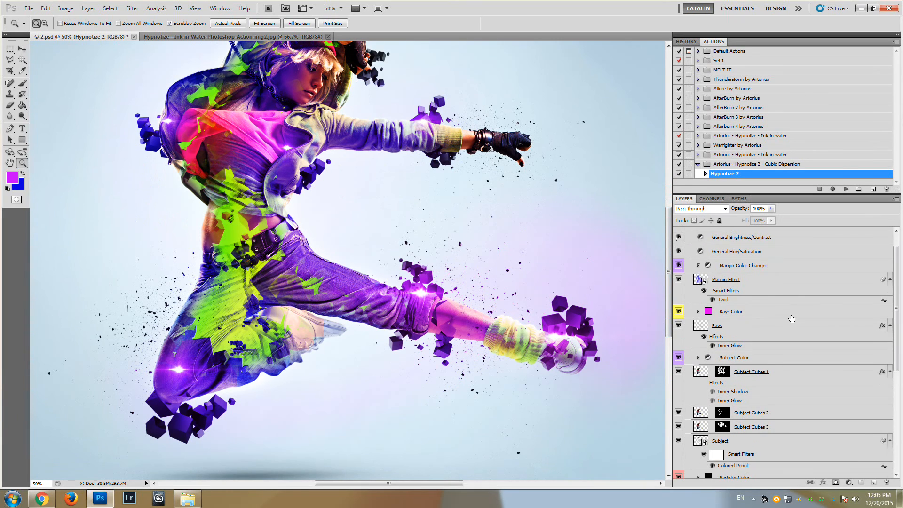
scroll(790, 318, "down", 2)
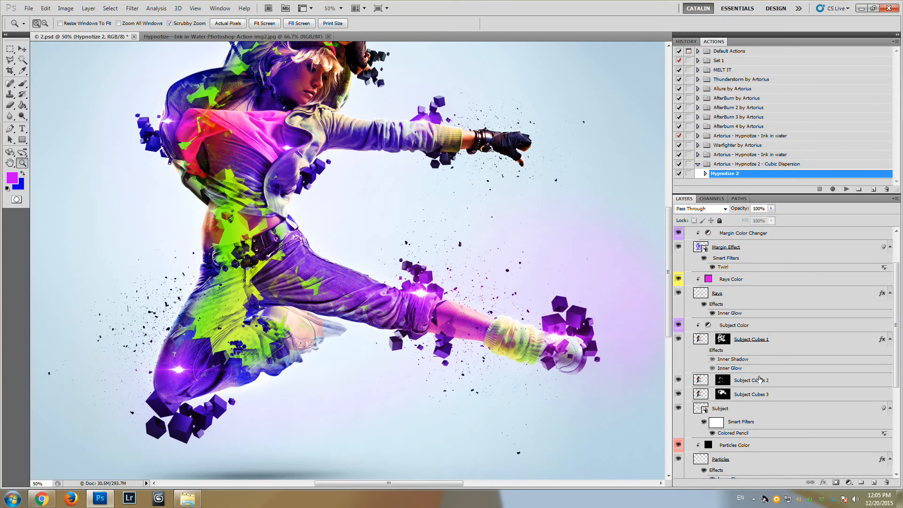
left_click(703, 350)
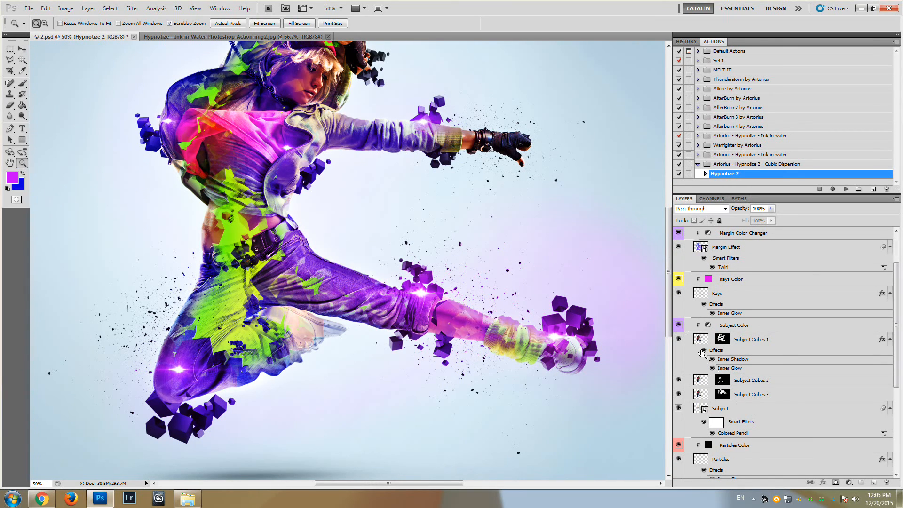
left_click(703, 350)
left_click(703, 351)
left_click(704, 350)
left_click(703, 350)
scroll(808, 352, "down", 1)
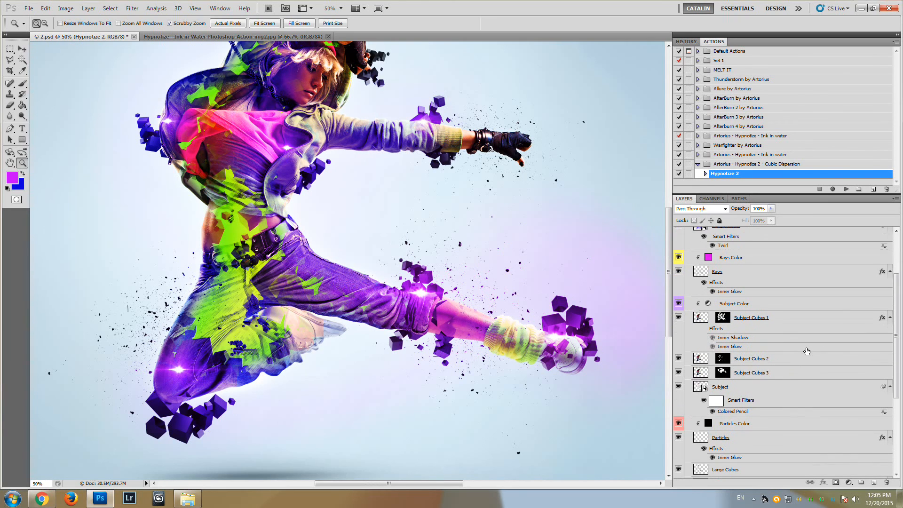
Step: Compare the image with and without the Large Cubes layer, leaving the layer visible
scroll(807, 351, "down", 3)
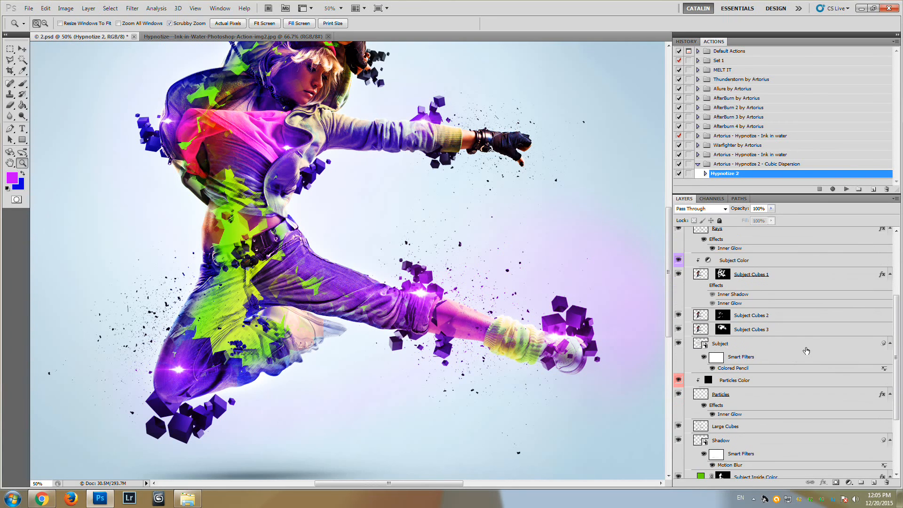
left_click(678, 405)
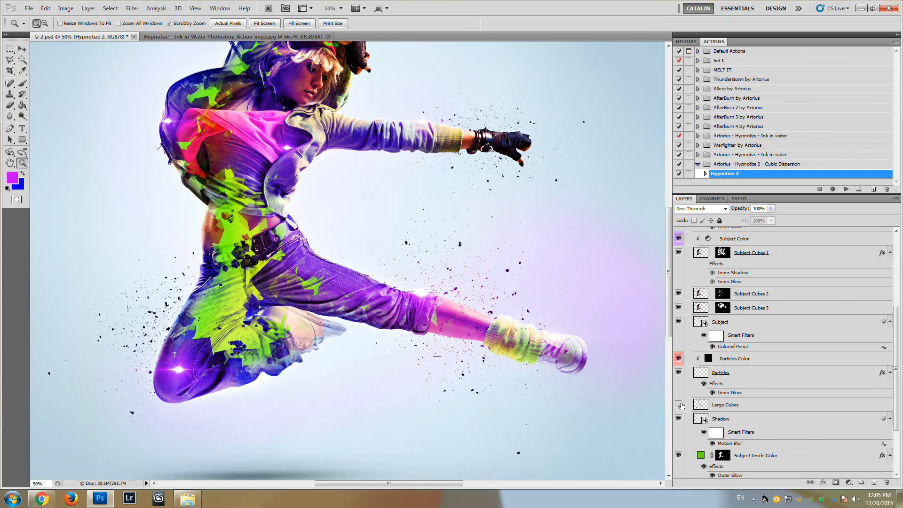
scroll(522, 405, "up", 2)
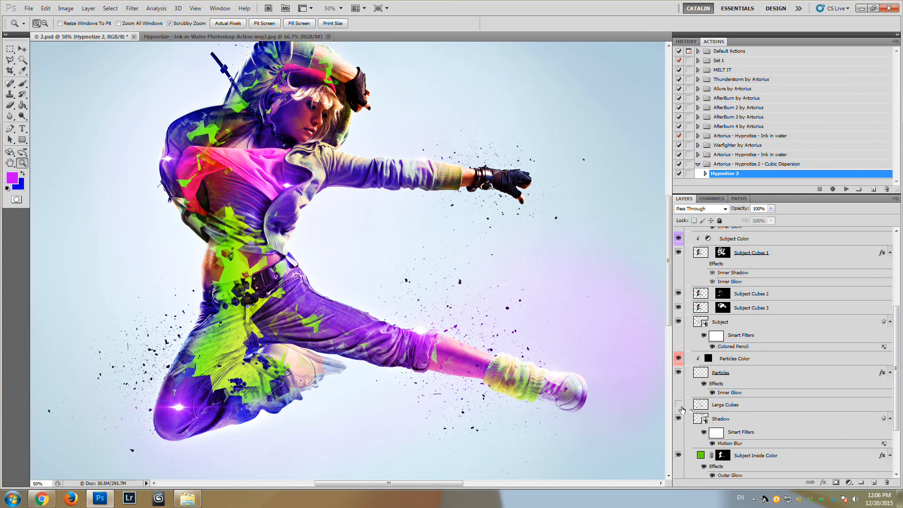
left_click(678, 406)
Step: Show the Yellow Background layer behind the dancer and review the backdrop
scroll(804, 400, "down", 2)
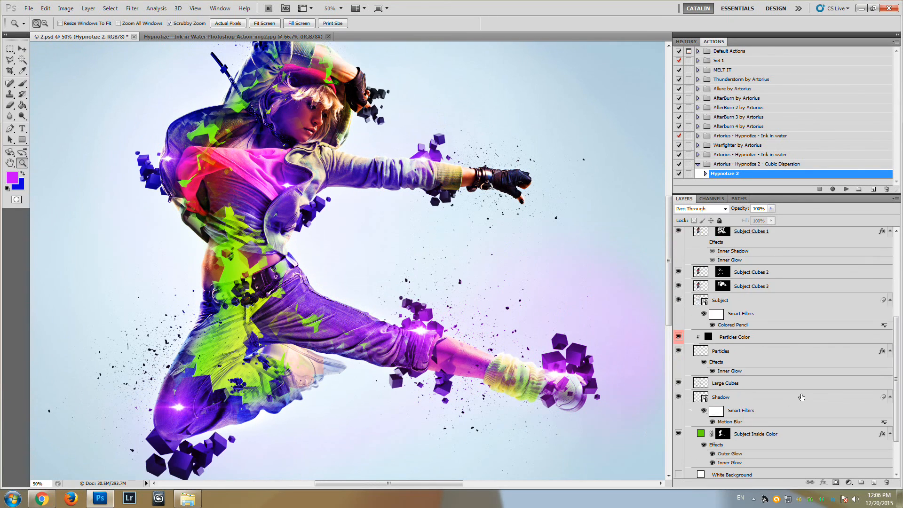
scroll(794, 395, "down", 1)
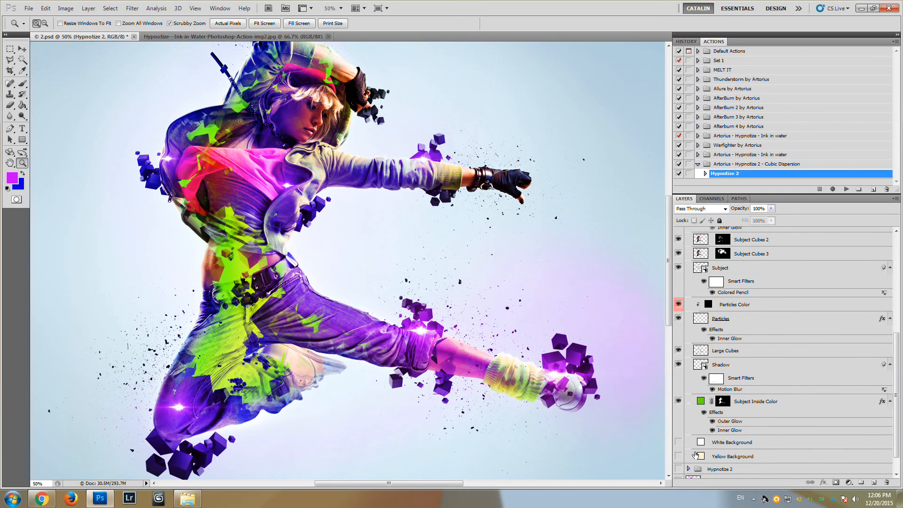
left_click(679, 456)
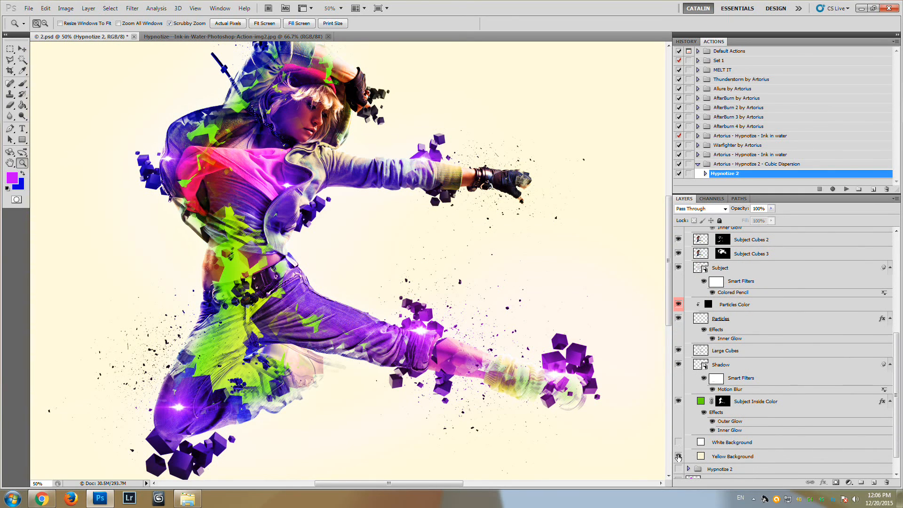
scroll(507, 233, "down", 1)
scroll(507, 234, "down", 1)
scroll(507, 234, "up", 2)
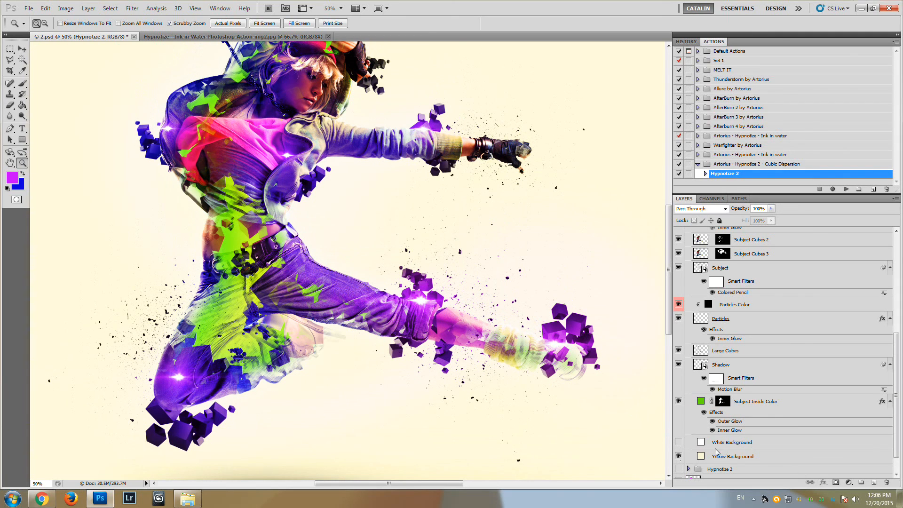
Step: Try blue, green and orange hues for the Yellow Background fill layer and set its colour to white ffffff
double_click(701, 456)
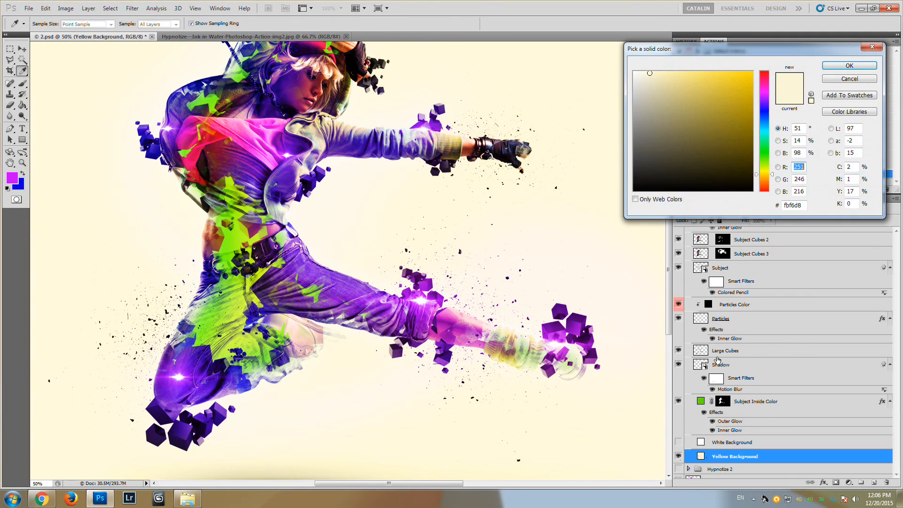
left_click(766, 123)
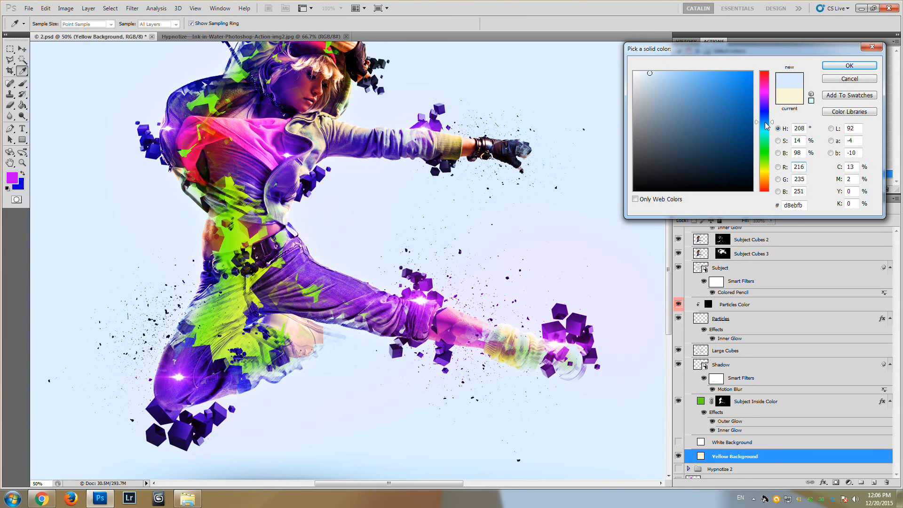
left_click(765, 162)
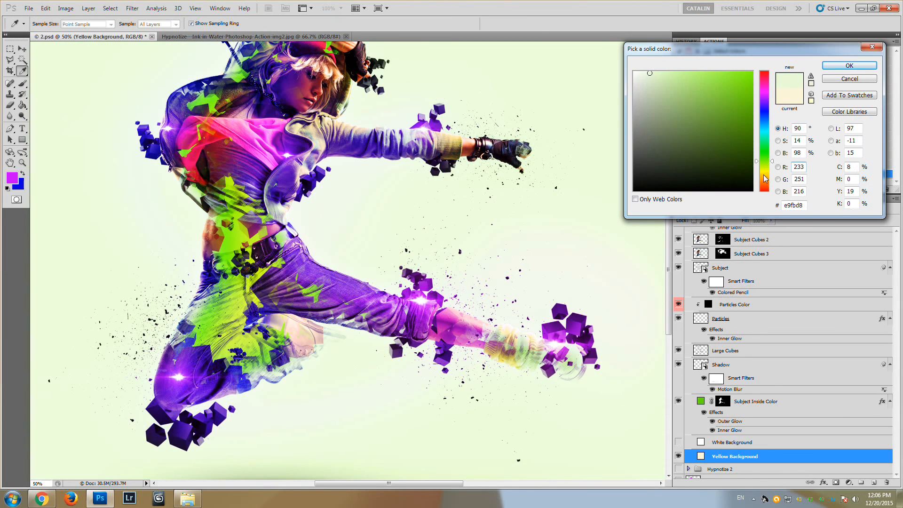
left_click(765, 186)
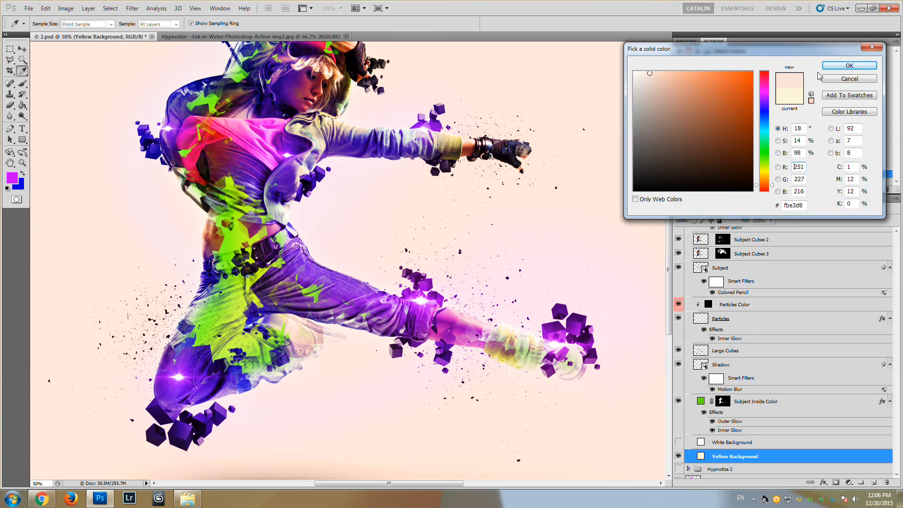
left_click(766, 162)
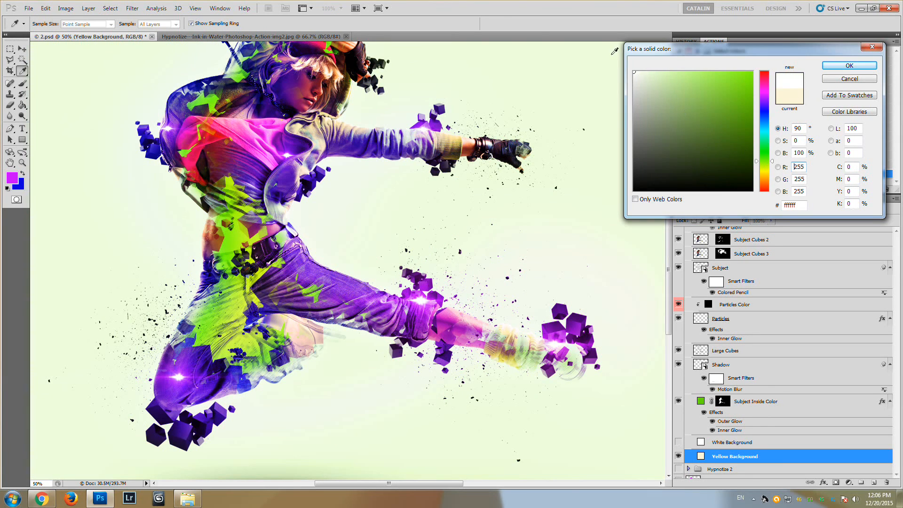
left_click(634, 72)
left_click(850, 66)
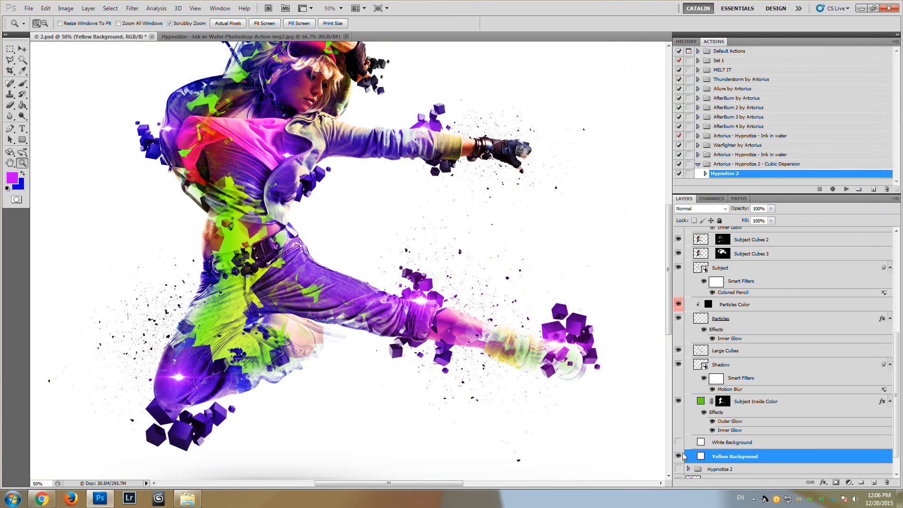
Step: Hide the Yellow Background layer and view the whole image at 33.3%
left_click(679, 456)
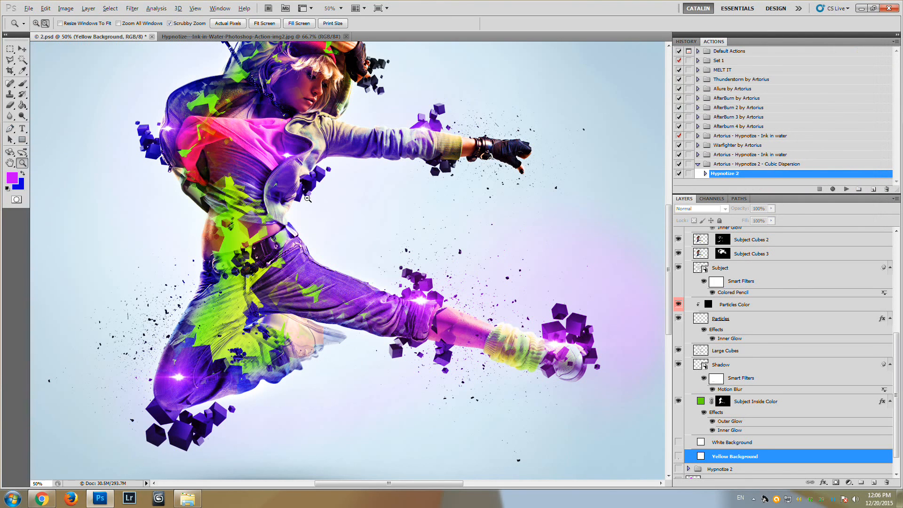
left_click(397, 201, "alt")
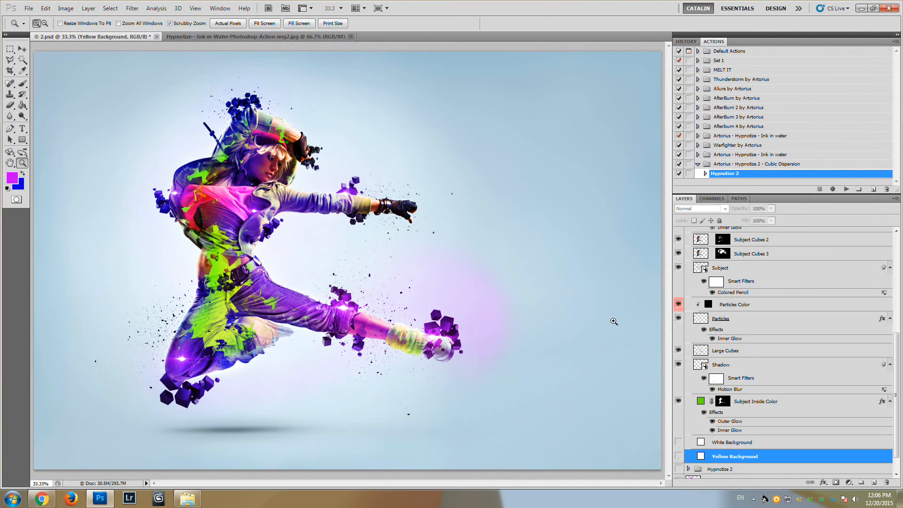